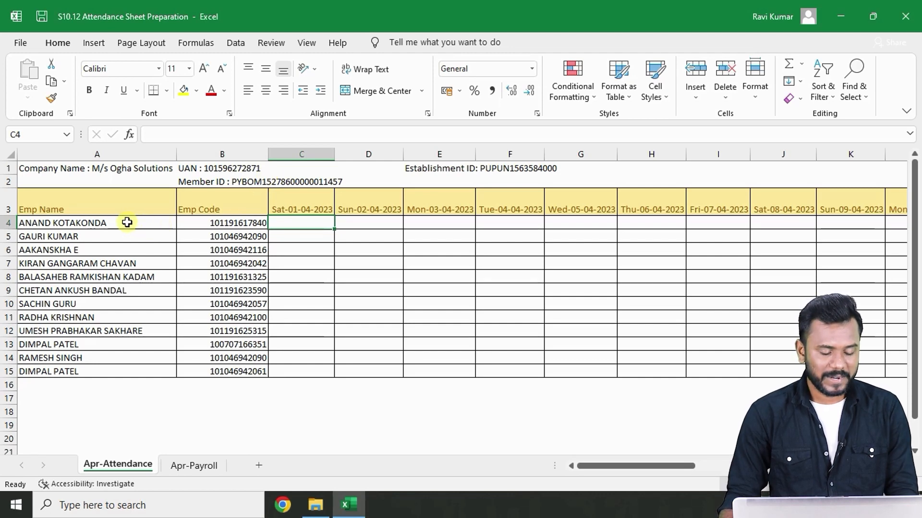
# - Review the employee codes and browse across the day-wise date headers and summary columns of the attendance sheet
pyautogui.click(204, 225)
pyautogui.moveTo(204, 224); pyautogui.dragTo(201, 373)
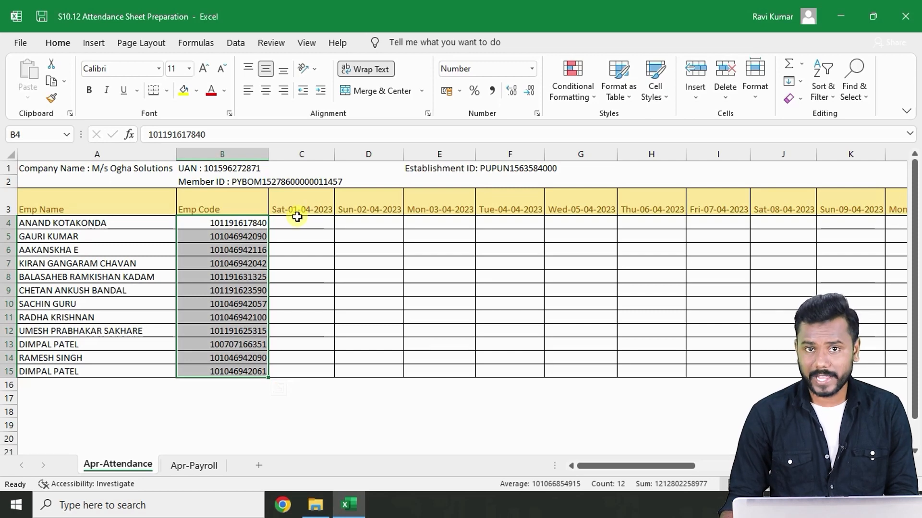
pyautogui.click(290, 246)
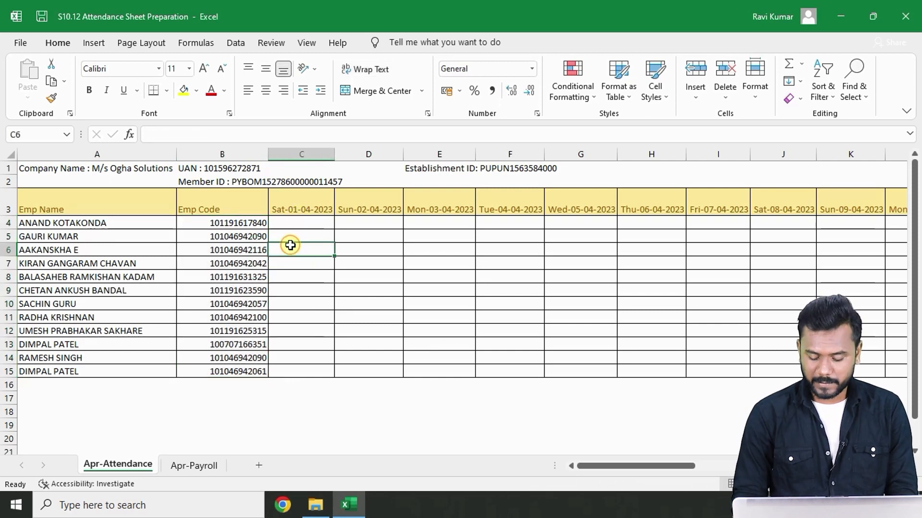
pyautogui.press('Right')
pyautogui.press('Right')
pyautogui.press('Right')
pyautogui.press('Right')
pyautogui.press('Right')
pyautogui.press('Right')
pyautogui.press('Right')
pyautogui.press('Right')
pyautogui.press('Right')
pyautogui.press('Right')
pyautogui.press('Right')
pyautogui.press('Right')
pyautogui.press('Right')
pyautogui.press('Right')
pyautogui.press('Right')
pyautogui.press('Right')
pyautogui.press('Right')
pyautogui.press('Right')
pyautogui.press('Right')
pyautogui.press('Right')
pyautogui.press('Right')
pyautogui.press('Right')
pyautogui.press('Right')
pyautogui.press('Right')
pyautogui.press('Right')
pyautogui.press('Right')
pyautogui.press('Right')
pyautogui.press('Right')
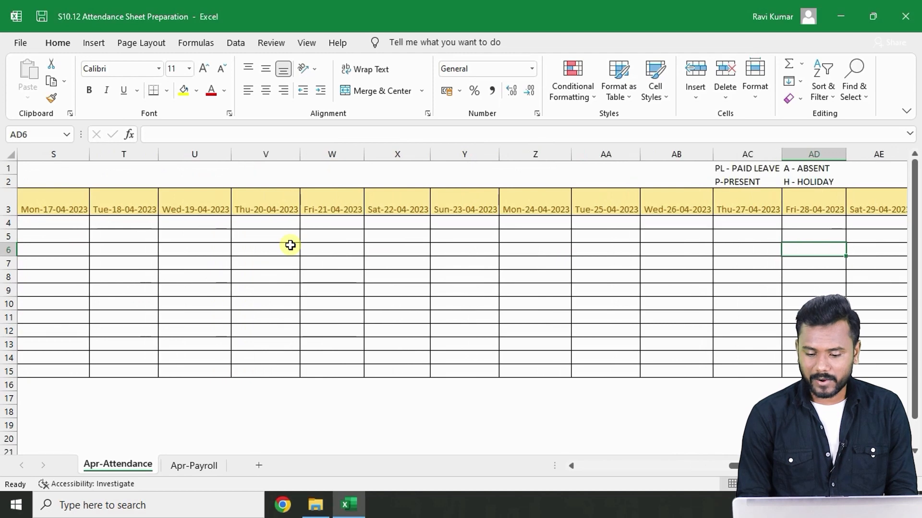
pyautogui.press('Right')
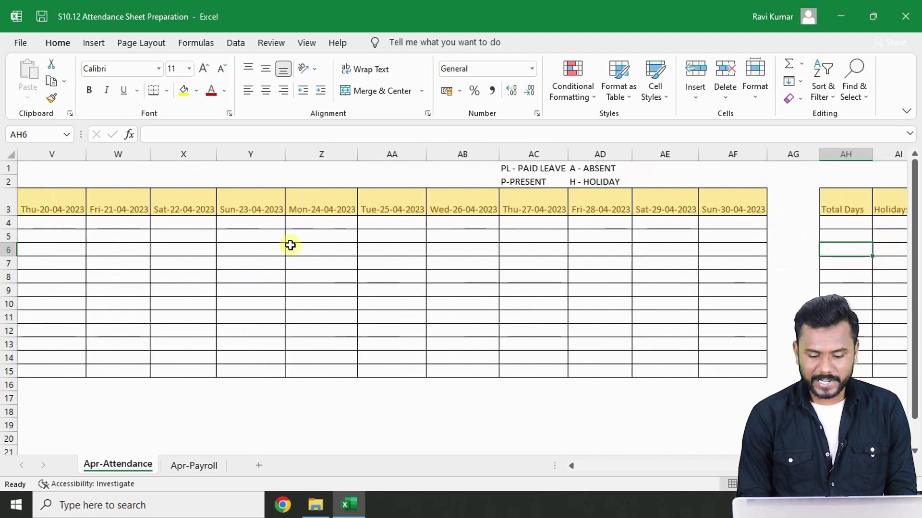
pyautogui.press('Left')
pyautogui.press('Left')
pyautogui.press('Left')
pyautogui.press('Left')
pyautogui.press('Left')
pyautogui.press('Left')
pyautogui.press('Left')
pyautogui.press('Left')
pyautogui.press('Left')
pyautogui.press('Left')
pyautogui.press('Left')
pyautogui.press('Left')
pyautogui.press('Left')
pyautogui.press('Left')
pyautogui.press('Left')
pyautogui.press('Left')
pyautogui.press('Left')
pyautogui.press('Left')
pyautogui.press('Left')
pyautogui.press('Left')
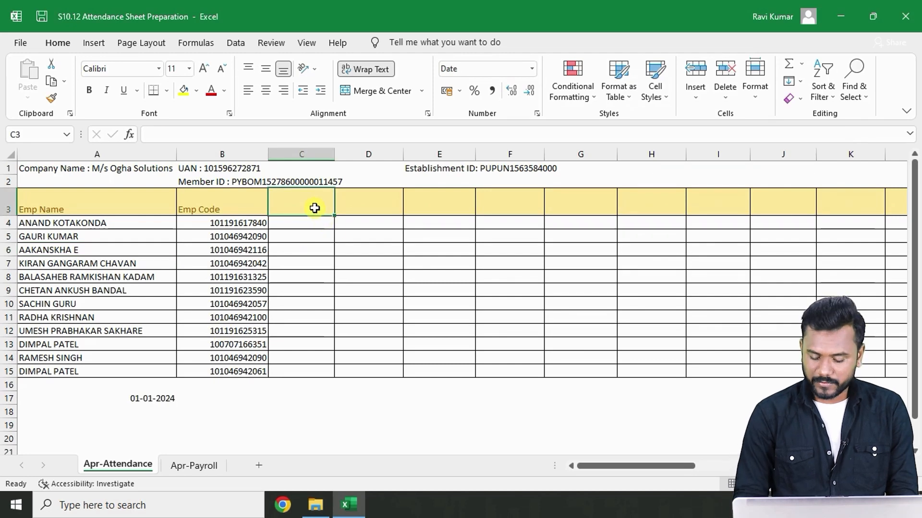
# - Enter the date 01-04-2023 in the first date header cell C3
pyautogui.write('01-04-20')
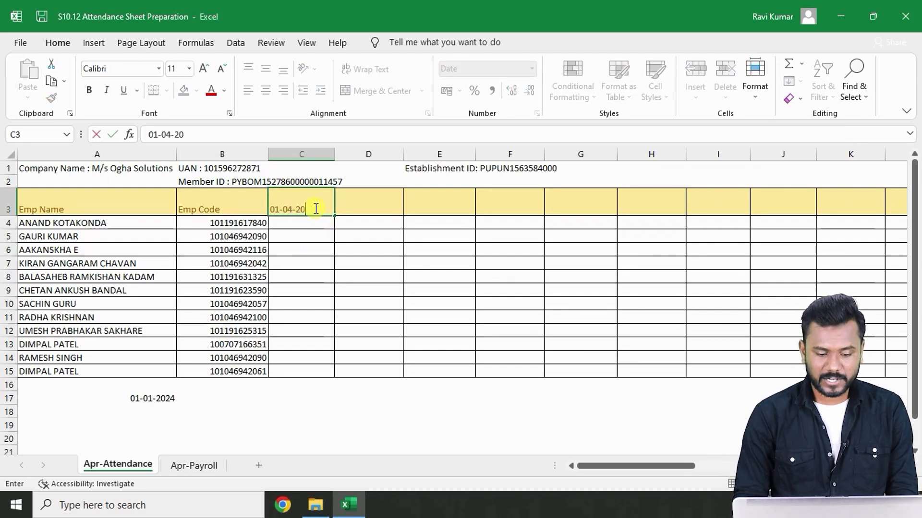
pyautogui.write('23')
pyautogui.press('Return')
pyautogui.click(316, 208)
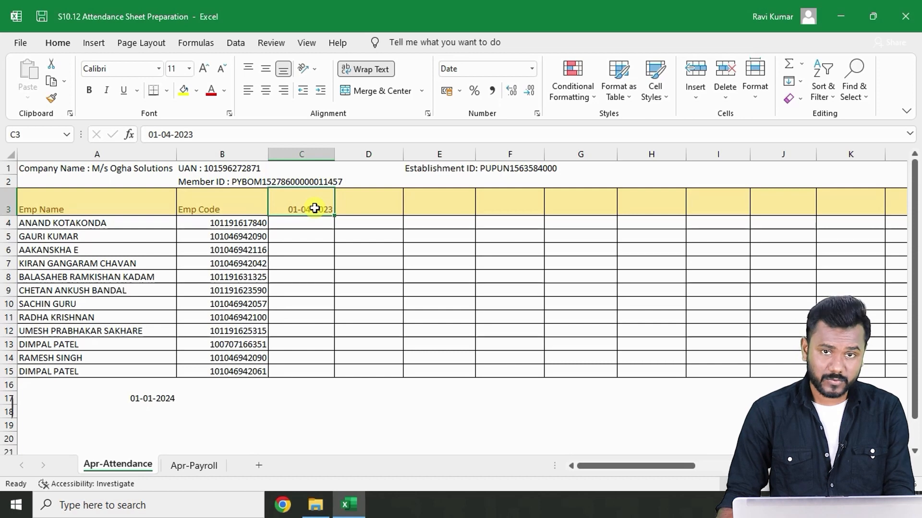
# - Give the C3 header the custom date format ddd-dd-mm-yyyy so the weekday shows before the date
pyautogui.hotkey('ctrl', '1')
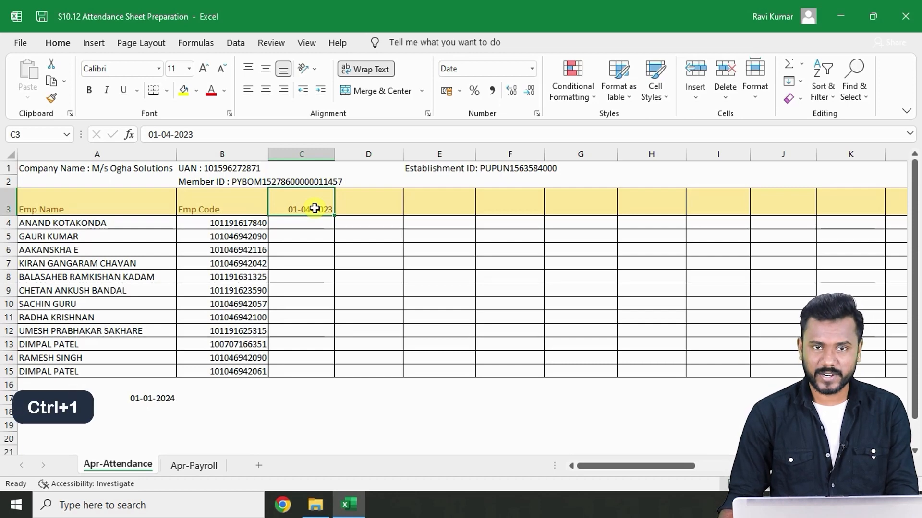
pyautogui.click(309, 240)
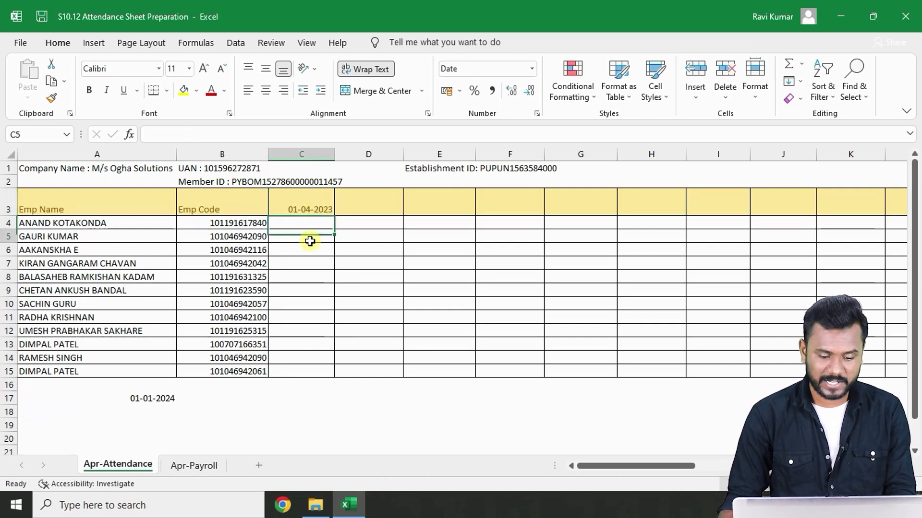
pyautogui.click(308, 209)
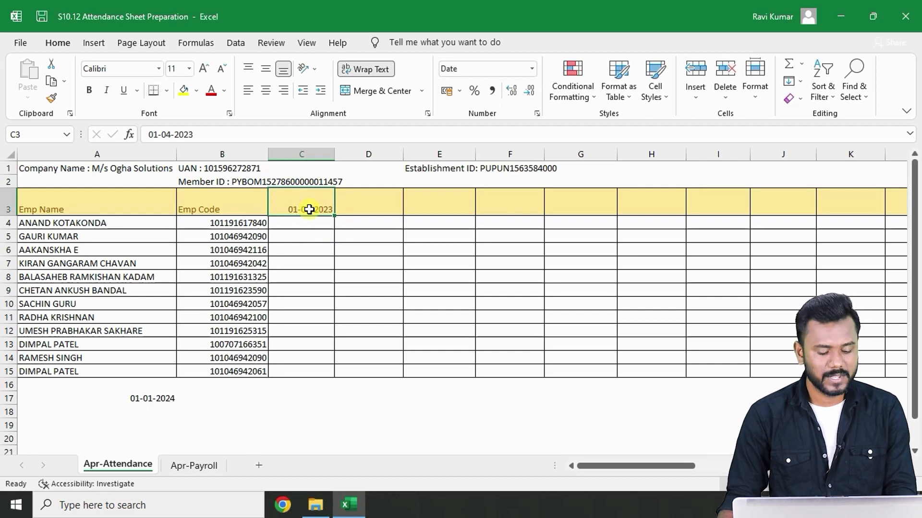
pyautogui.hotkey('ctrl', '1')
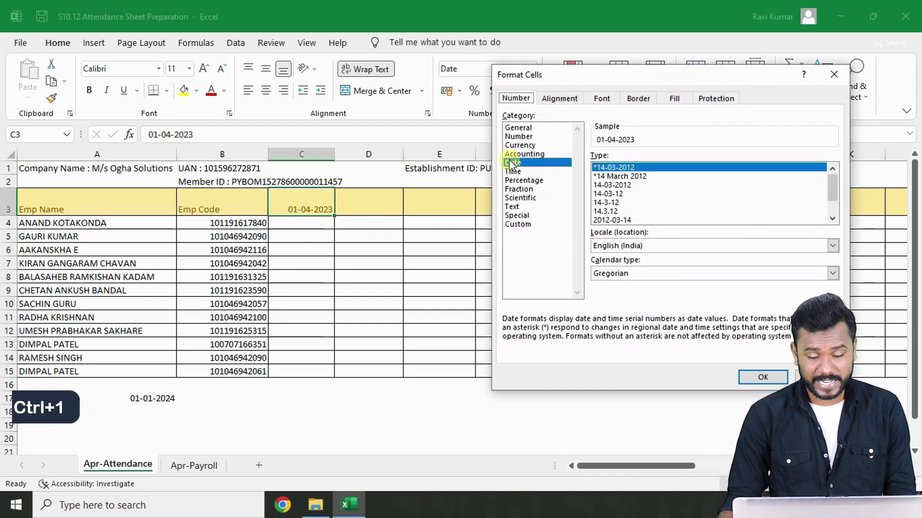
pyautogui.click(519, 226)
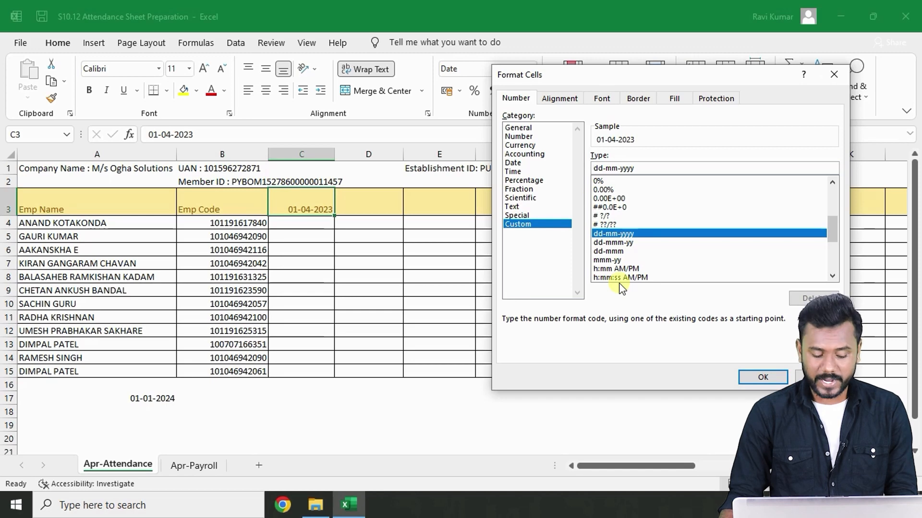
pyautogui.write('dd')
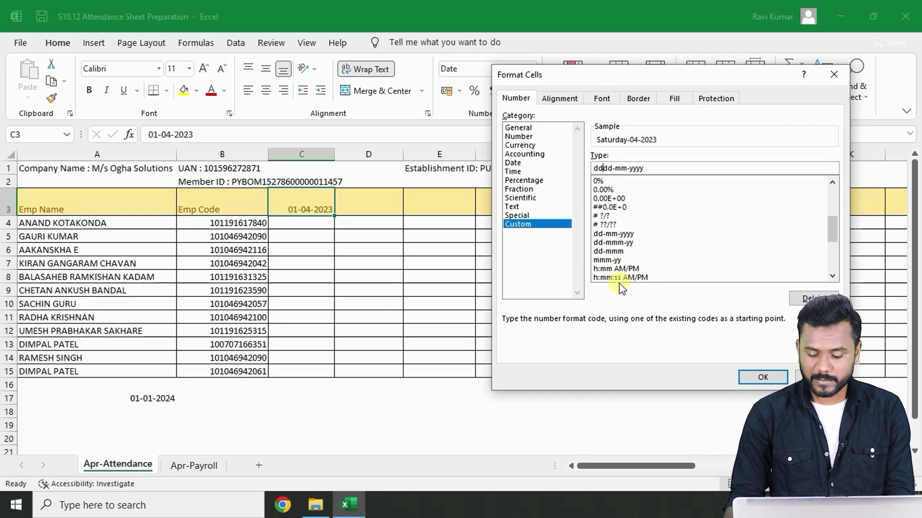
pyautogui.write('-')
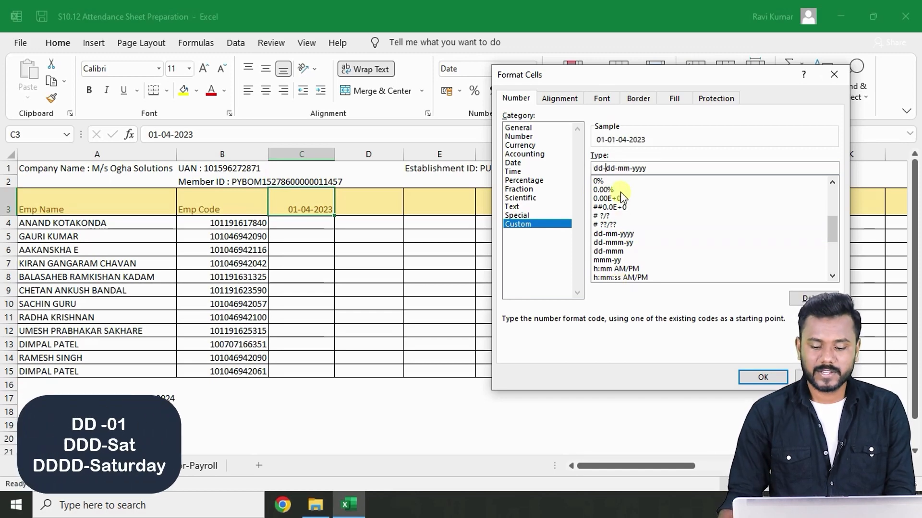
pyautogui.press('BackSpace')
pyautogui.write('d-')
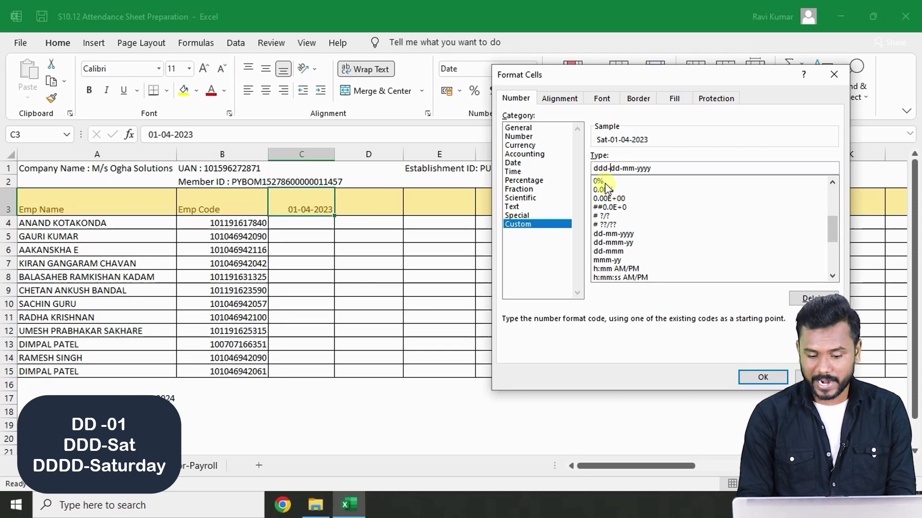
pyautogui.press('BackSpace')
pyautogui.write('d-')
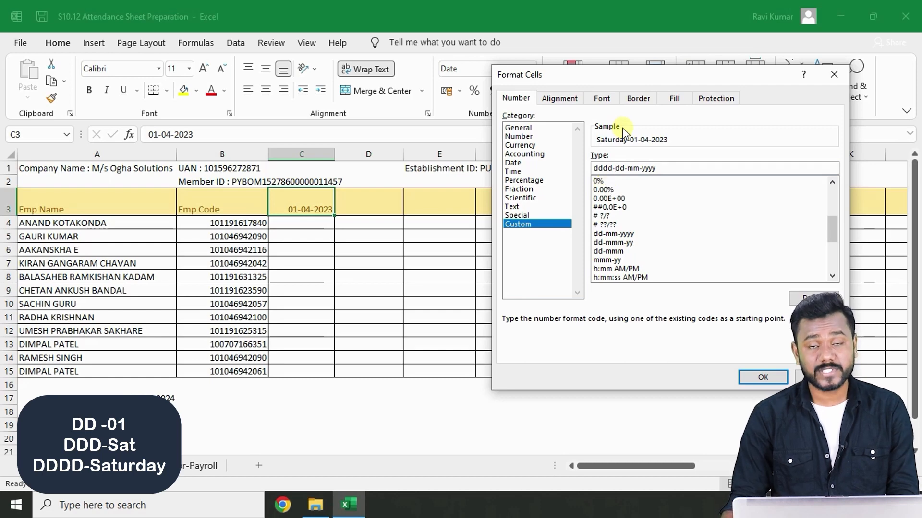
pyautogui.press('Delete')
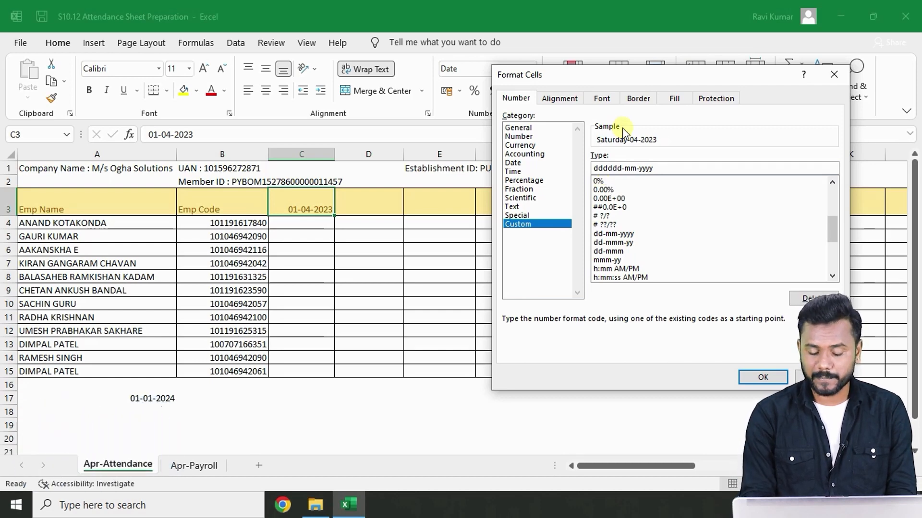
pyautogui.press('BackSpace')
pyautogui.write('-')
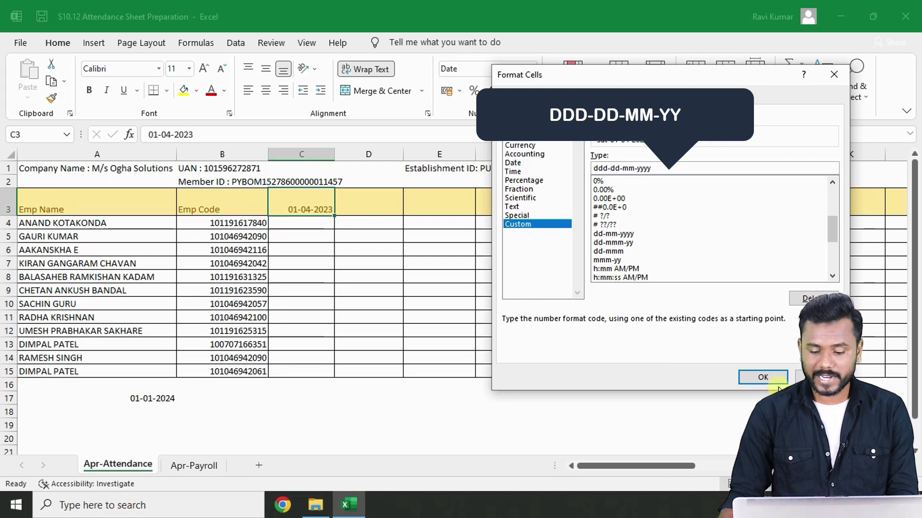
pyautogui.click(767, 377)
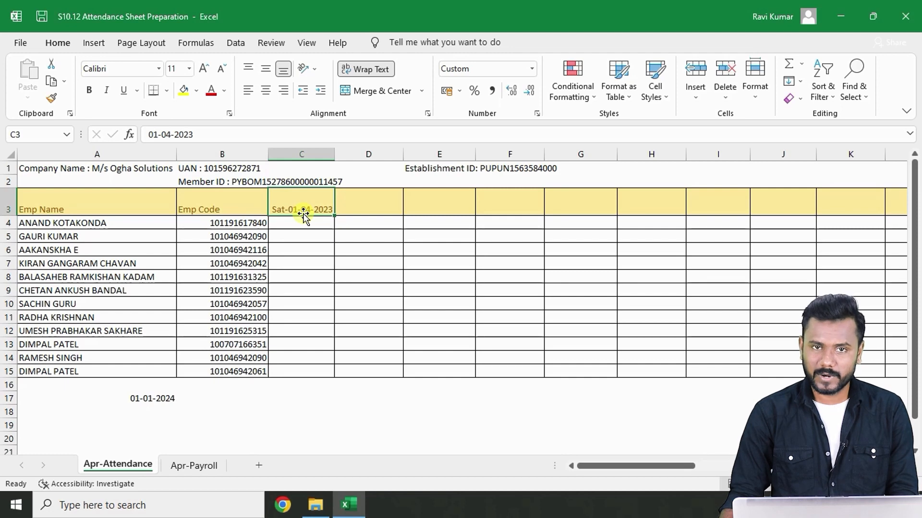
# - Change the C3 header's custom format to ddd-dd-mm-yy to shorten the year
pyautogui.hotkey('ctrl', '1')
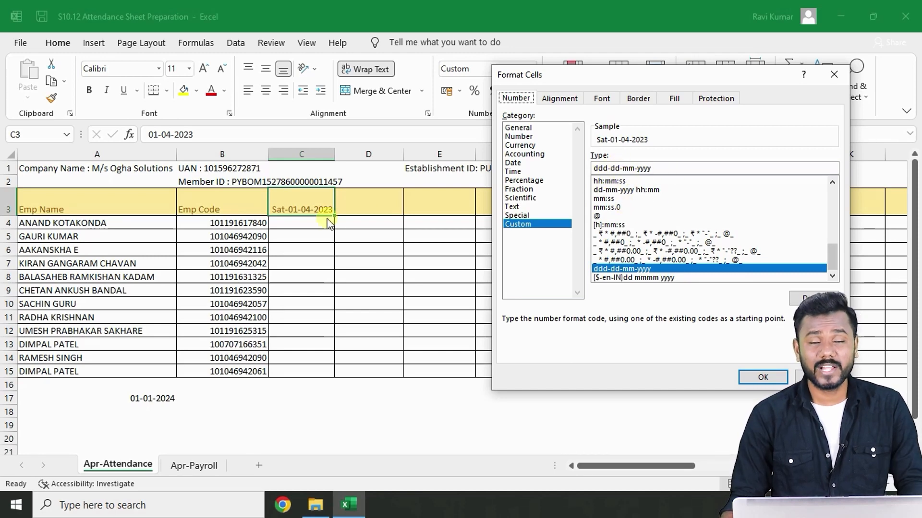
pyautogui.click(669, 169)
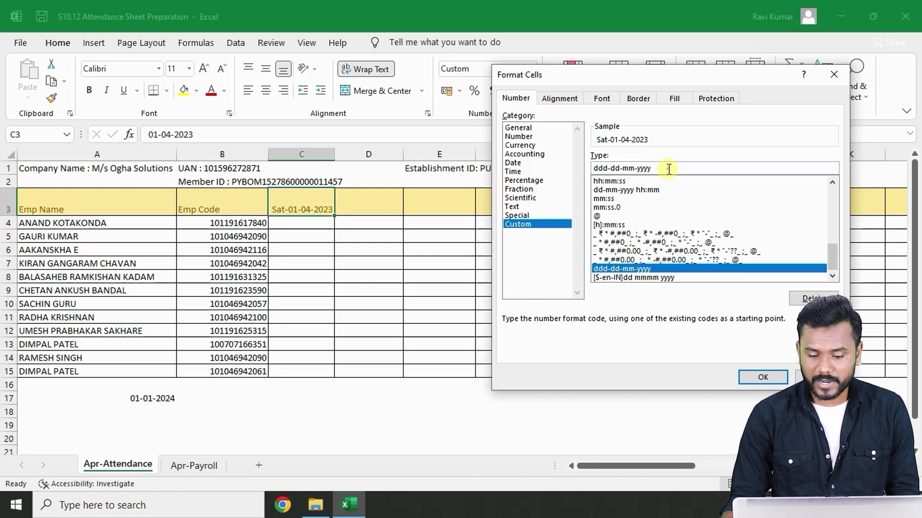
pyautogui.press('BackSpace')
pyautogui.press('BackSpace')
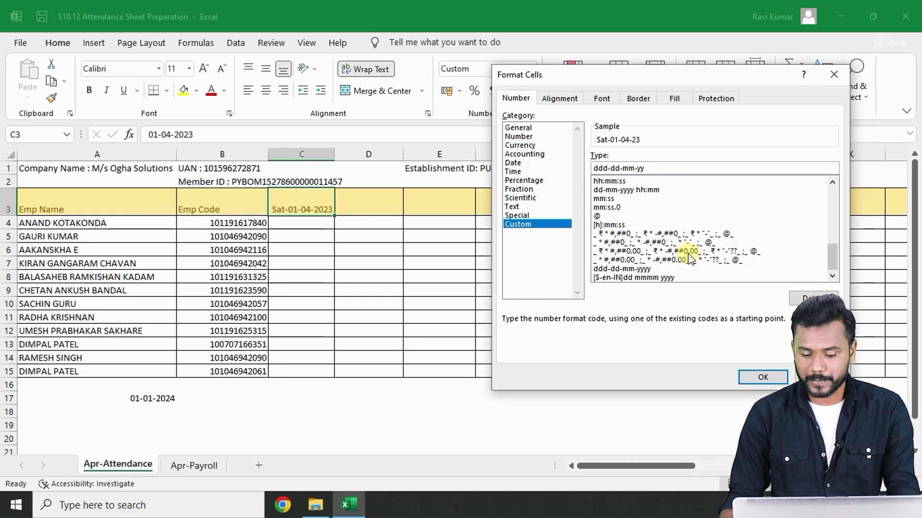
pyautogui.click(768, 378)
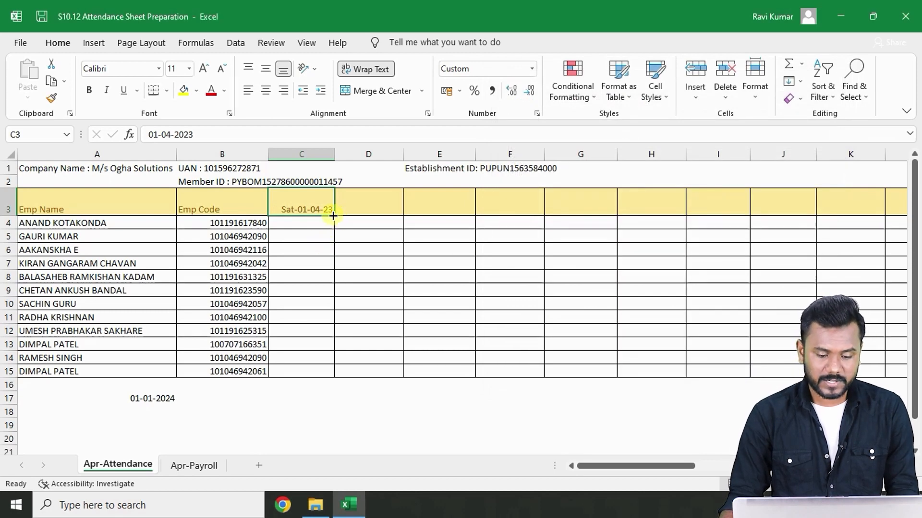
# - AutoFill the date header along row 3 through Sun-30-04-23
pyautogui.moveTo(333, 216); pyautogui.dragTo(625, 171)
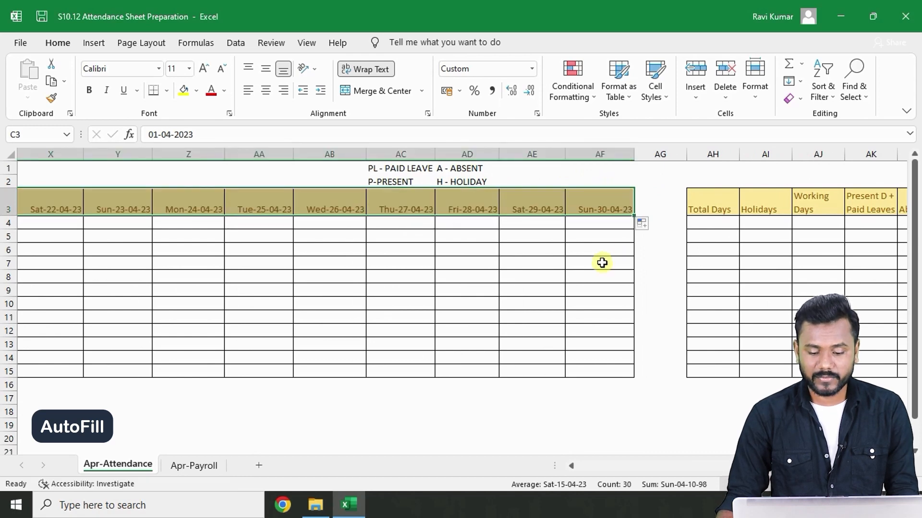
pyautogui.click(599, 262)
pyautogui.press('Left')
pyautogui.press('Left')
pyautogui.press('Left')
pyautogui.press('Left')
pyautogui.press('Left')
pyautogui.press('Left')
pyautogui.press('Left')
pyautogui.press('Left')
pyautogui.press('Left')
pyautogui.press('Left')
pyautogui.press('Left')
pyautogui.press('Left')
pyautogui.press('Left')
pyautogui.press('Left')
pyautogui.press('Left')
pyautogui.press('Left')
pyautogui.press('Left')
pyautogui.press('Left')
pyautogui.press('Left')
pyautogui.press('Left')
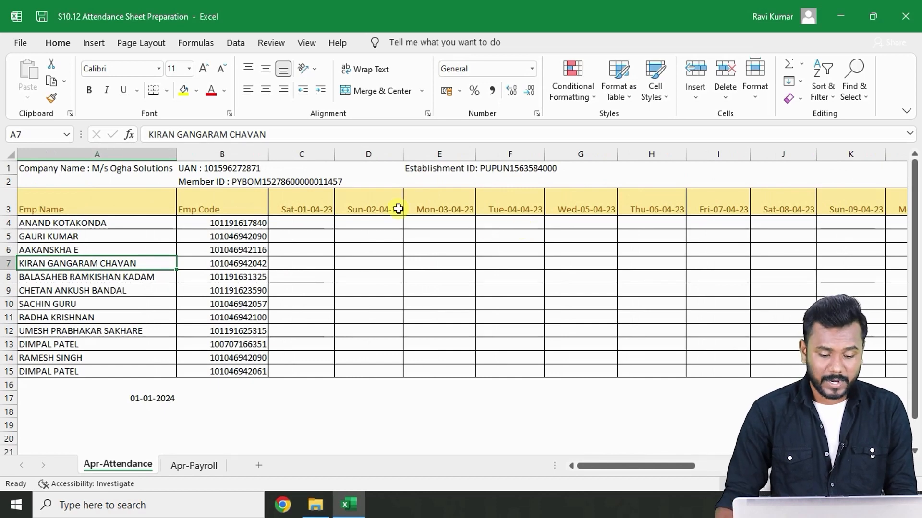
# - Mark the first employee as P (present) on 01-04-23
pyautogui.click(317, 226)
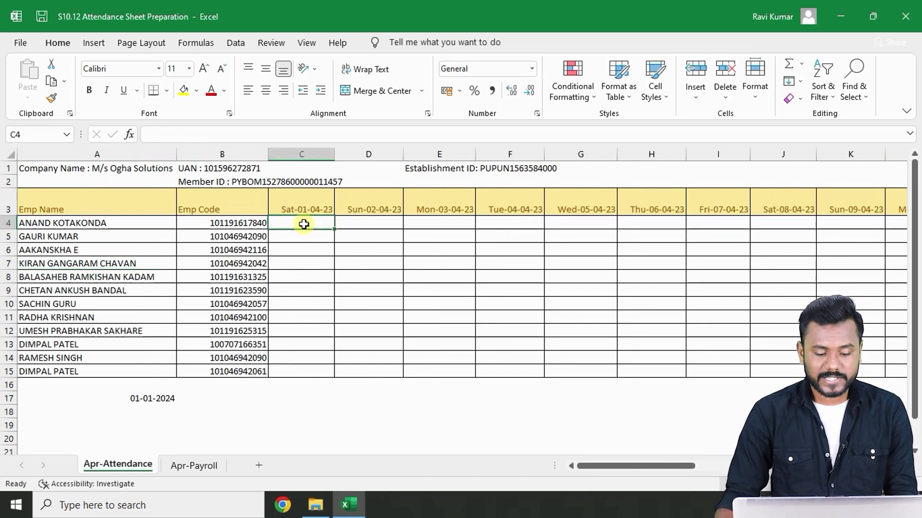
pyautogui.moveTo(305, 226); pyautogui.dragTo(302, 369)
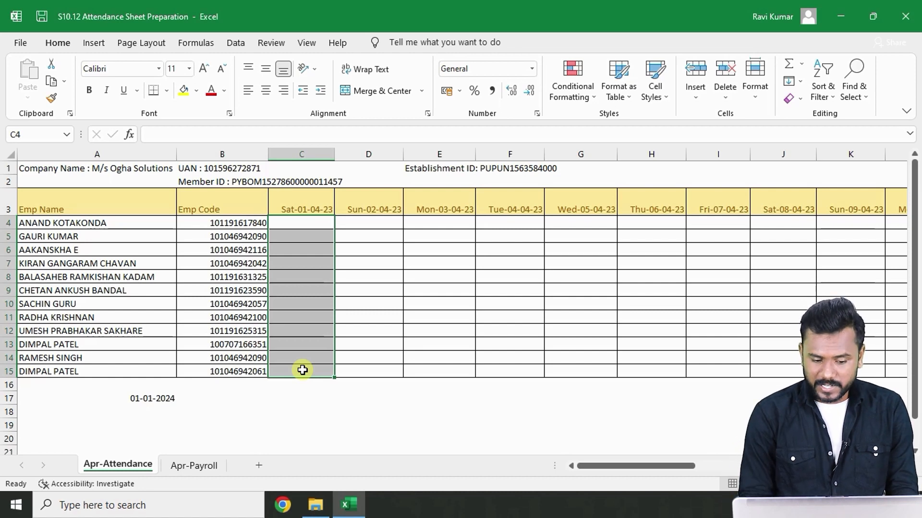
pyautogui.press('Down')
pyautogui.press('Up')
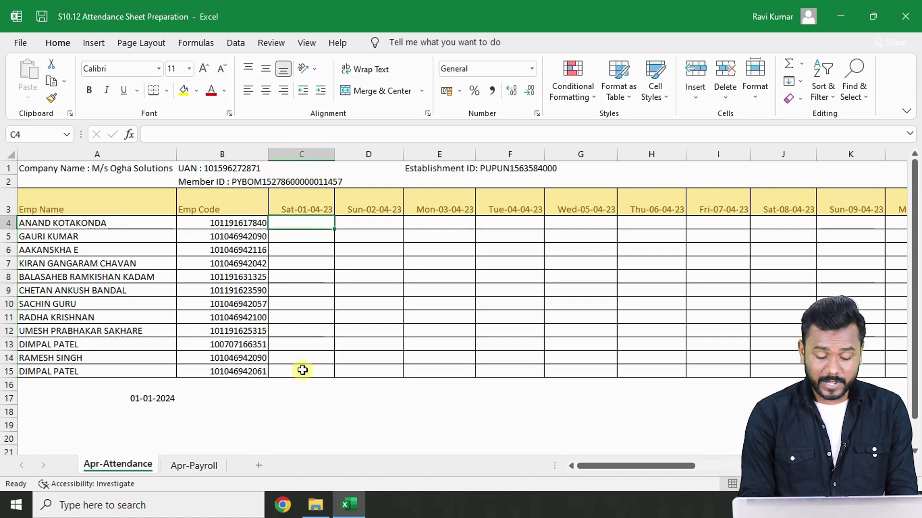
pyautogui.write('P')
pyautogui.press('Return')
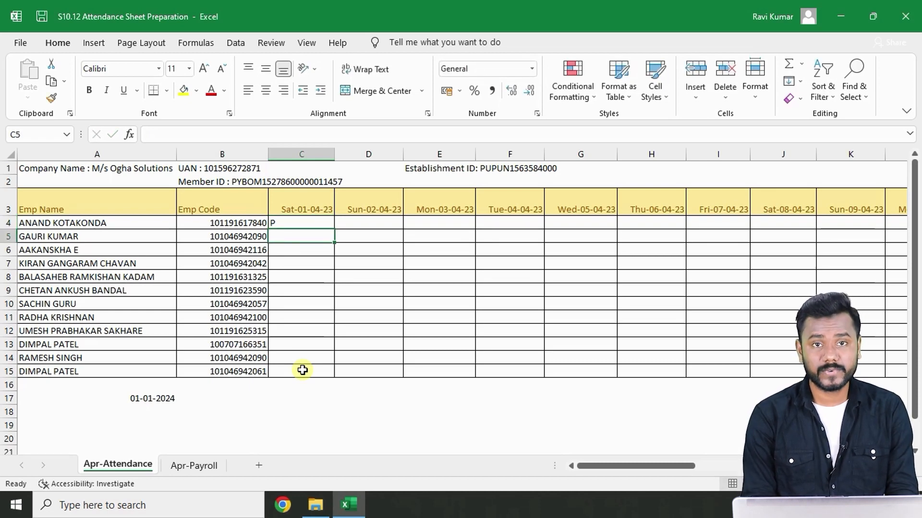
# - Enter PL for the second employee on 01-04-23 and A on 03-04-23
pyautogui.write('PL')
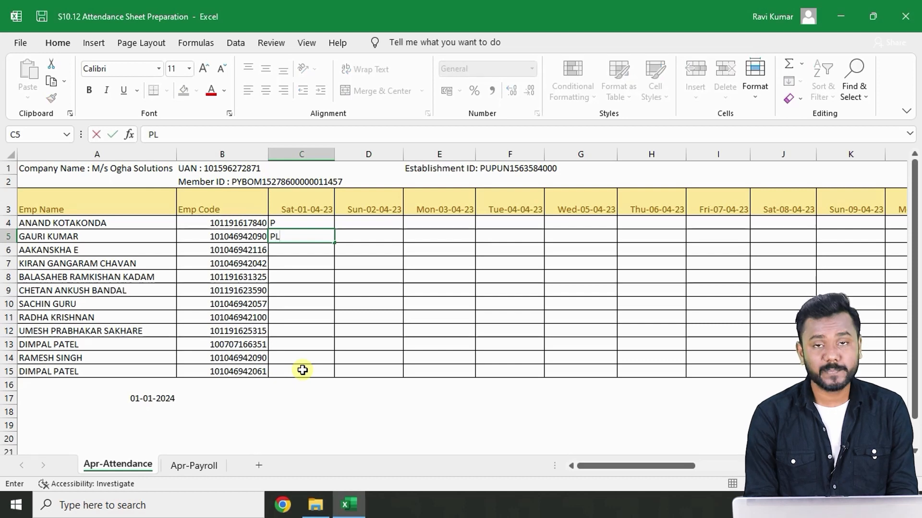
pyautogui.press('Return')
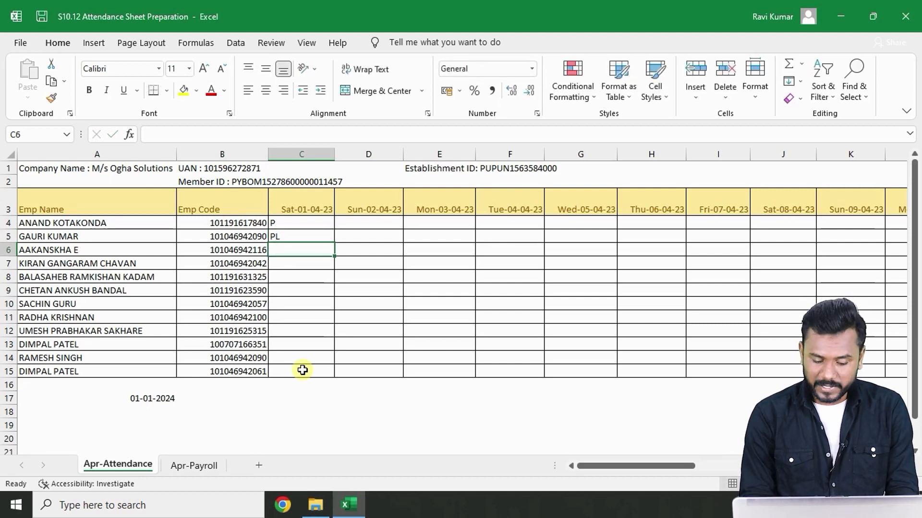
pyautogui.press('Up')
pyautogui.press('Right')
pyautogui.press('Right')
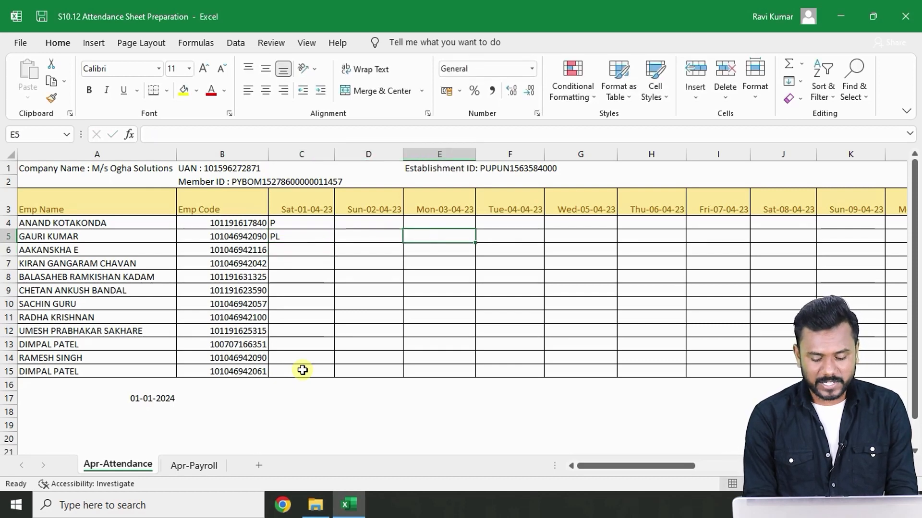
pyautogui.write('A')
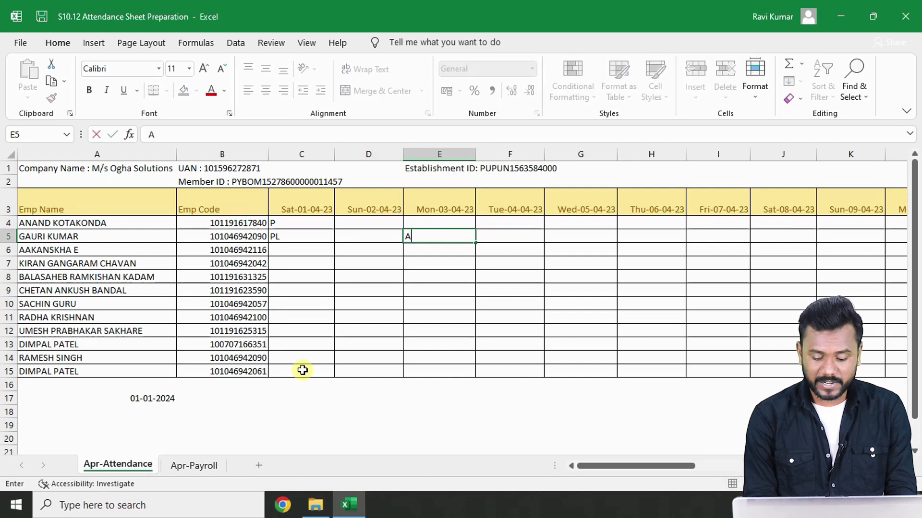
pyautogui.press('Return')
# - Clear the sample attendance codes entered for the first three employees from 01-04-23 to 03-04-23
pyautogui.press('Up')
pyautogui.press('Left')
pyautogui.press('Left')
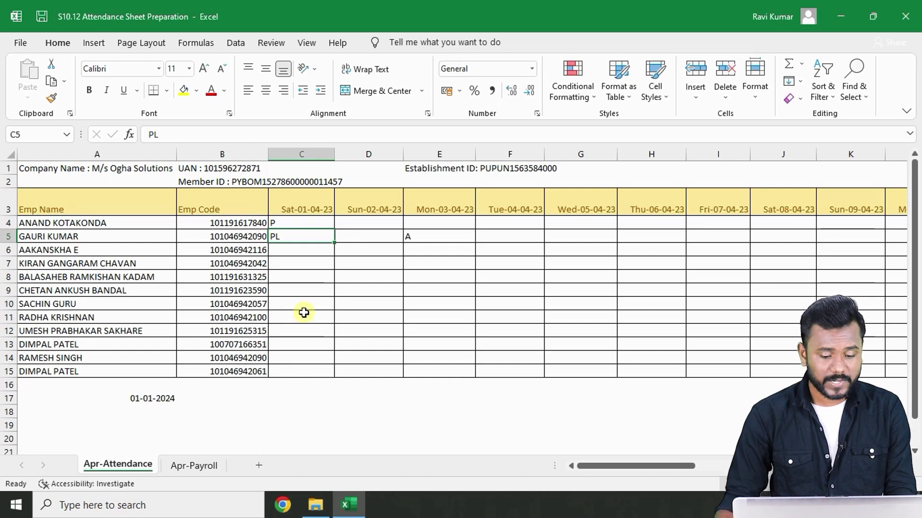
pyautogui.click(290, 222)
pyautogui.moveTo(289, 222); pyautogui.dragTo(452, 250)
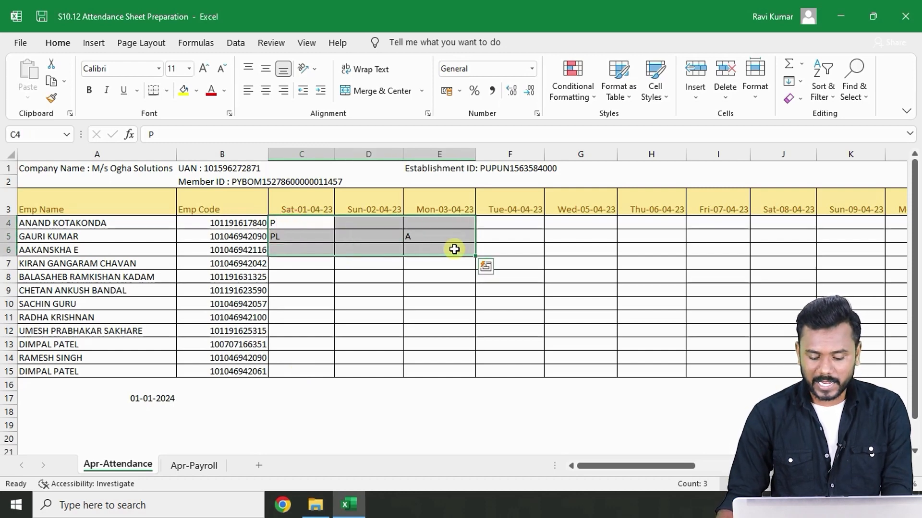
pyautogui.press('Delete')
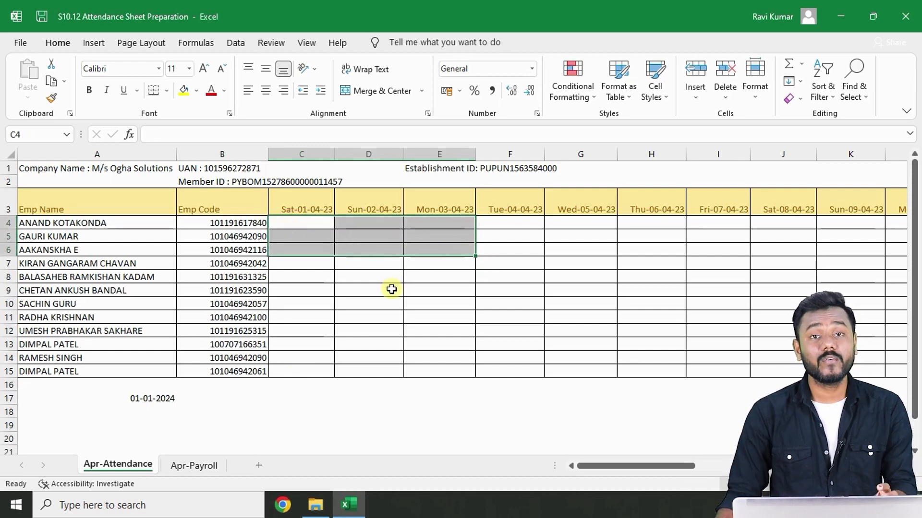
# - Enter hello in the fifth employee's 01-04-23 cell, then delete it again
pyautogui.click(318, 275)
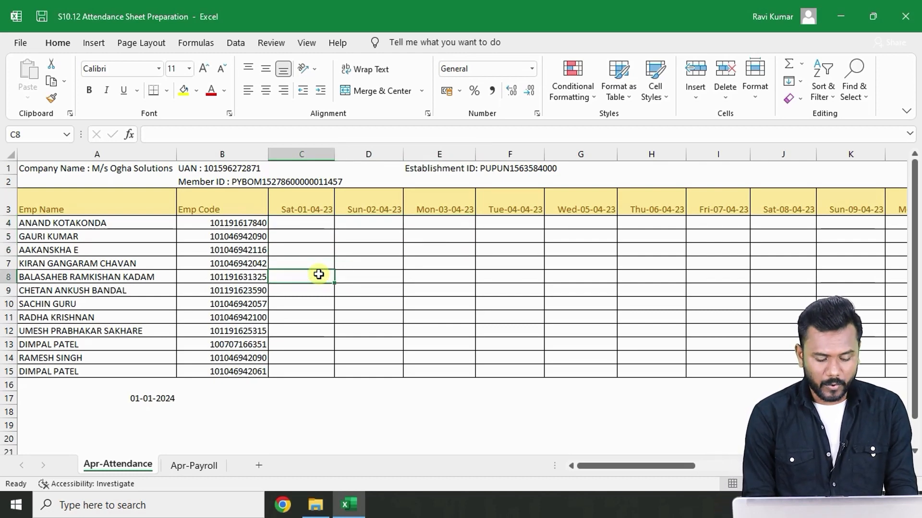
pyautogui.write('a')
pyautogui.press('BackSpace')
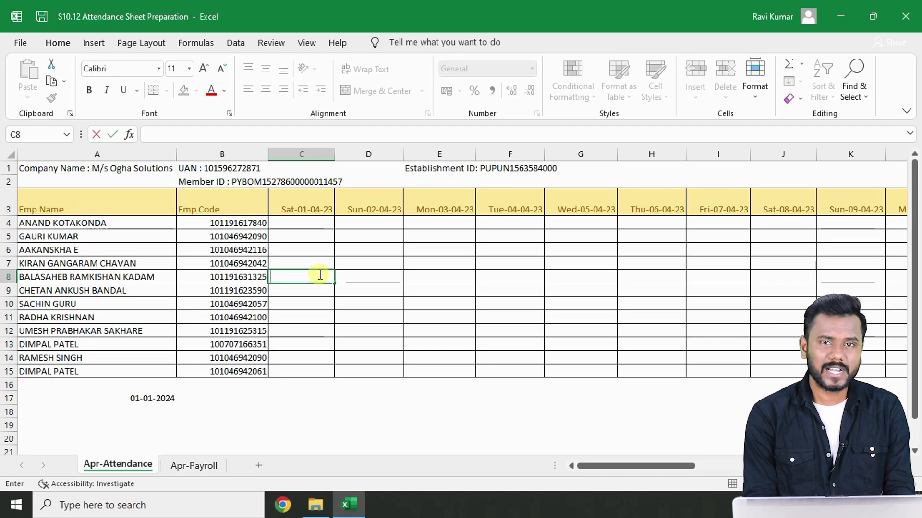
pyautogui.write('hel')
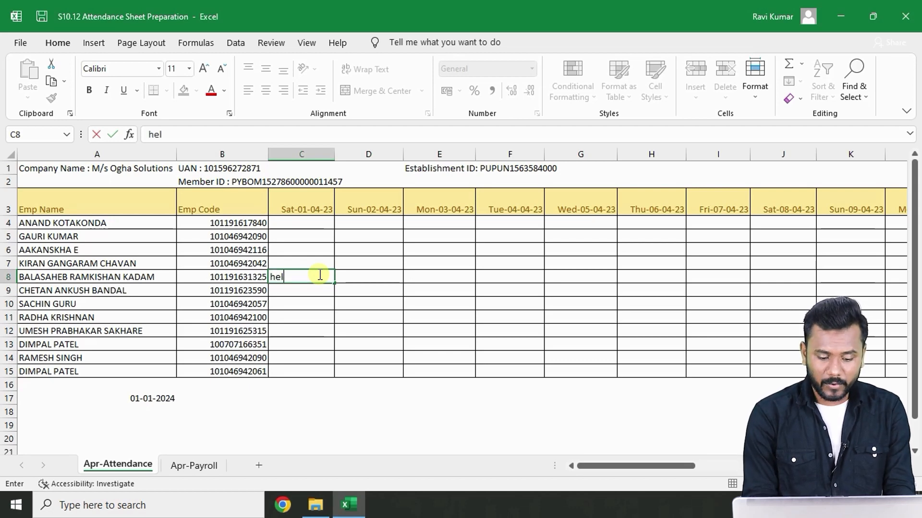
pyautogui.write('lo')
pyautogui.press('Return')
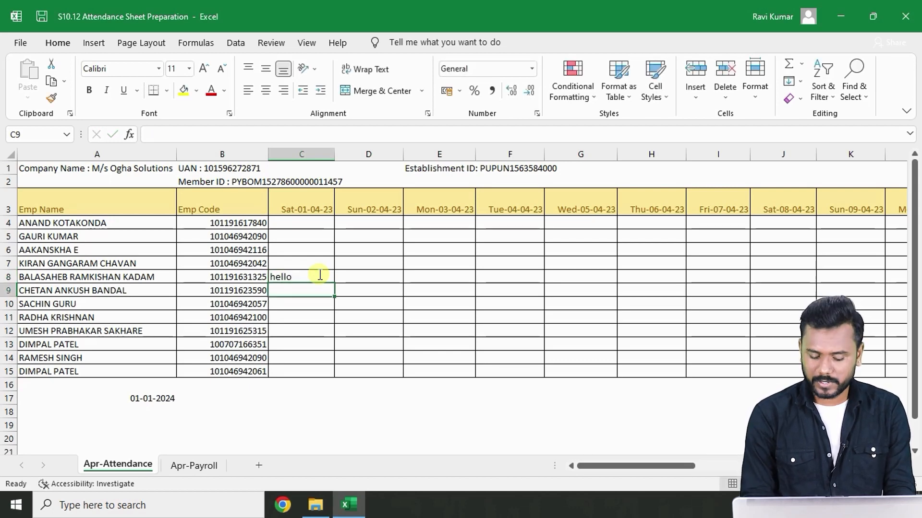
pyautogui.click(319, 274)
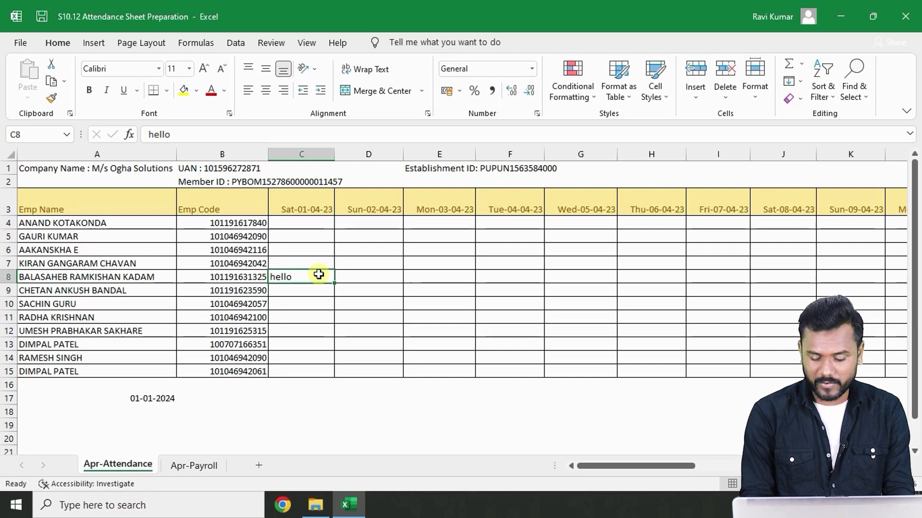
pyautogui.press('Delete')
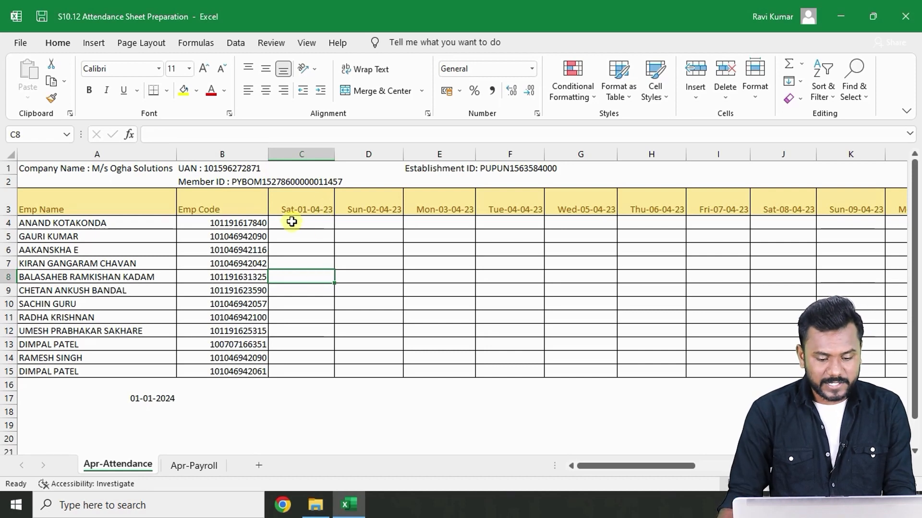
# - Open Data Validation for the whole attendance grid C4:AF15 and allow a List
pyautogui.moveTo(292, 222); pyautogui.dragTo(626, 370)
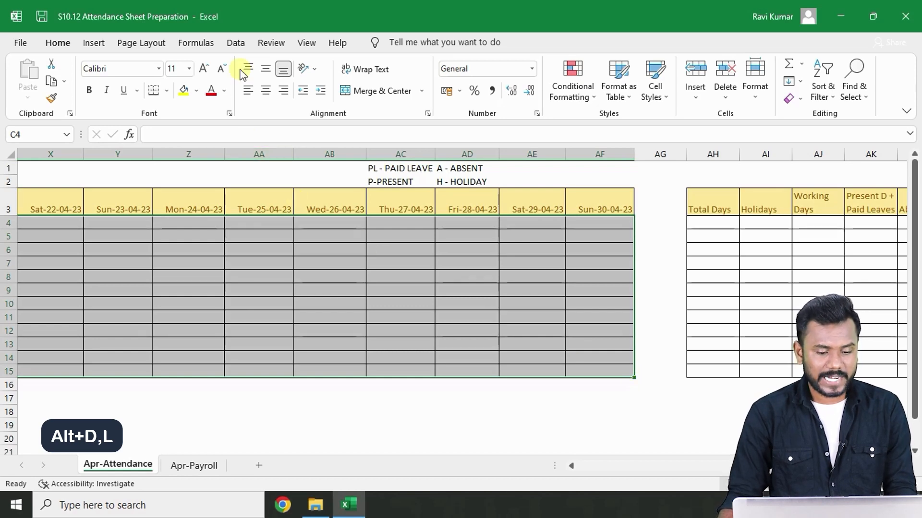
pyautogui.click(237, 43)
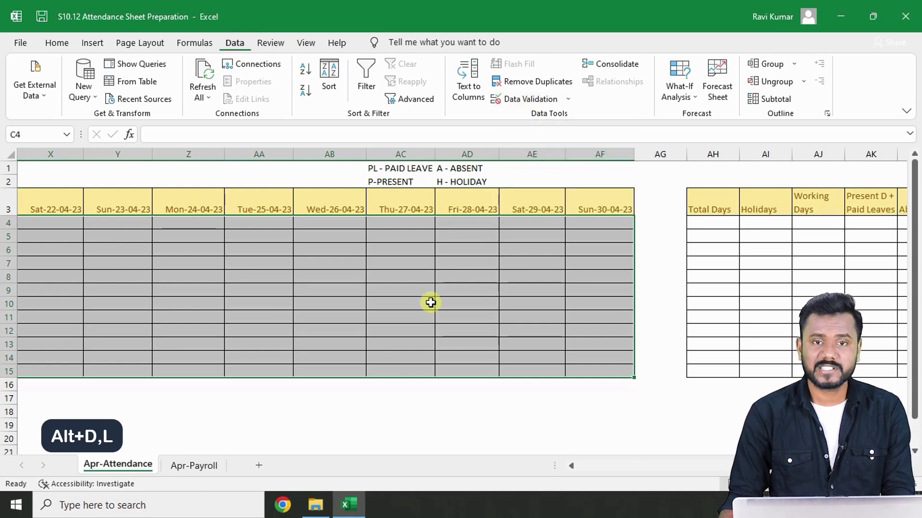
pyautogui.press('alt')
pyautogui.press('d')
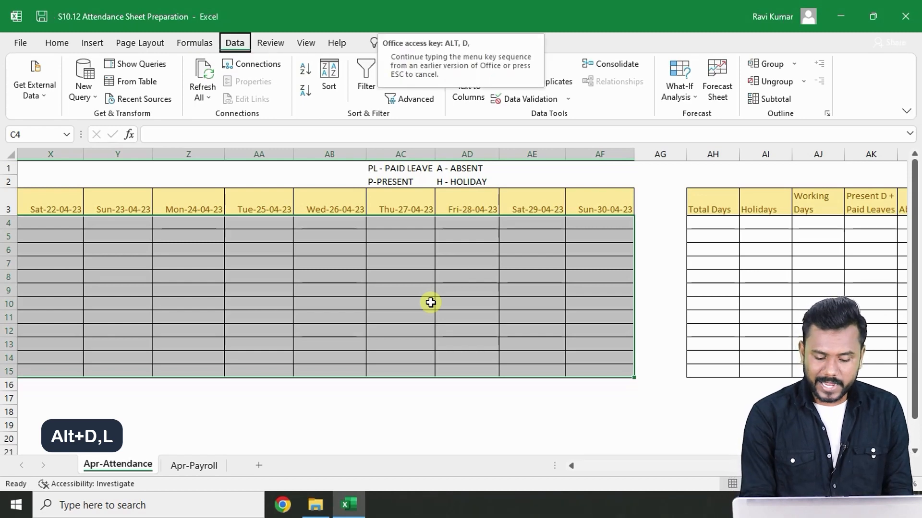
pyautogui.press('l')
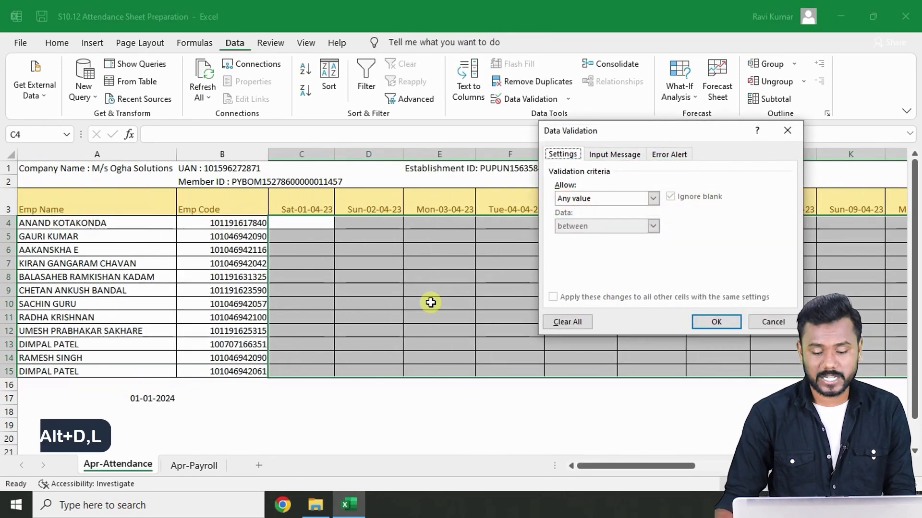
pyautogui.click(653, 198)
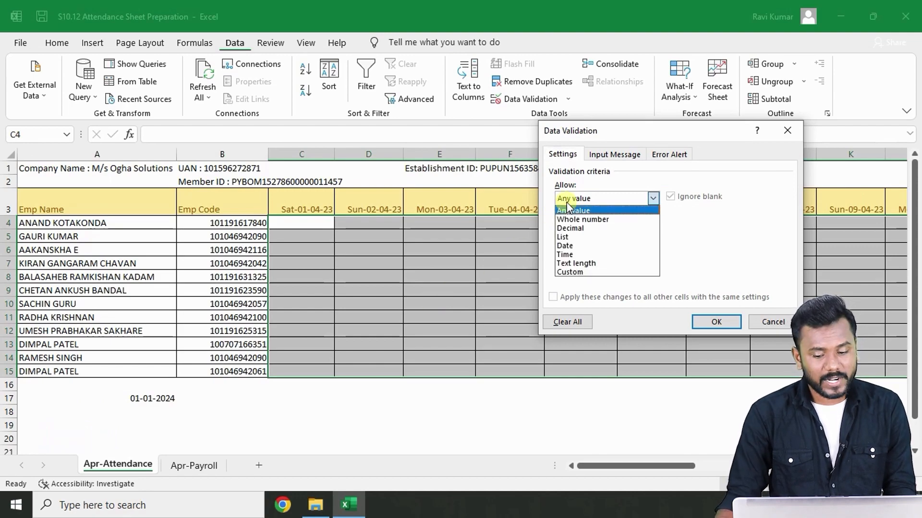
pyautogui.click(582, 237)
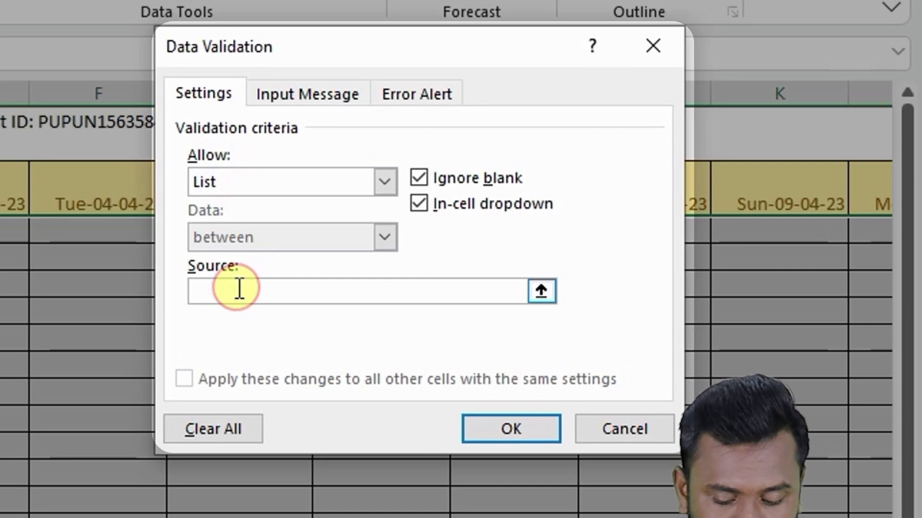
# - Set the list source to P,PL,A,H and apply the validation
pyautogui.click(239, 288)
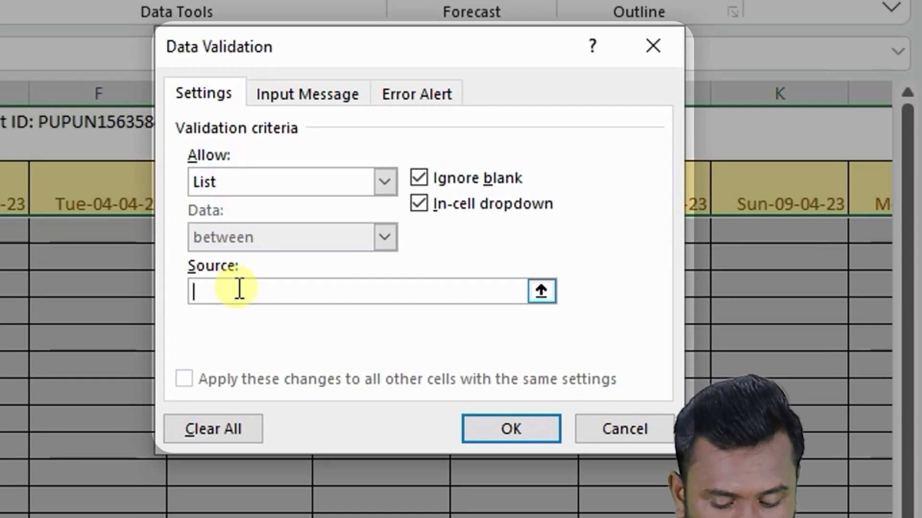
pyautogui.write('P,')
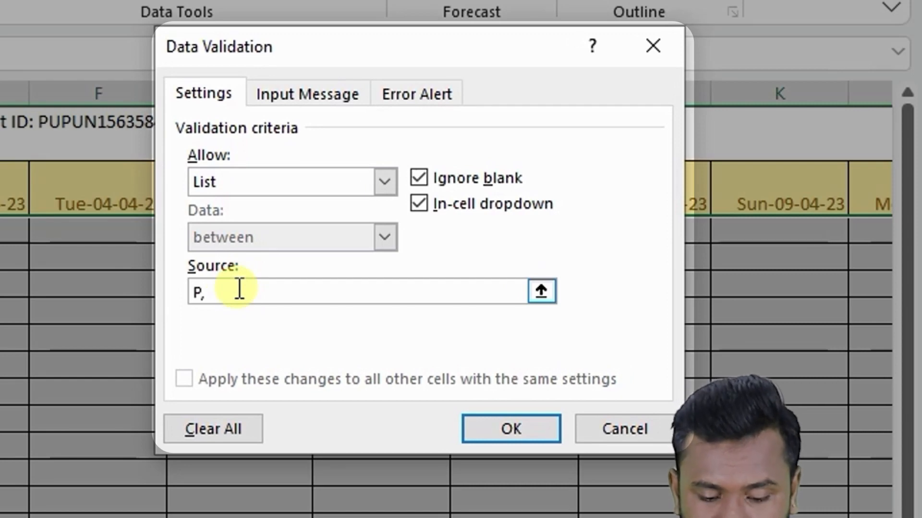
pyautogui.write('PL,')
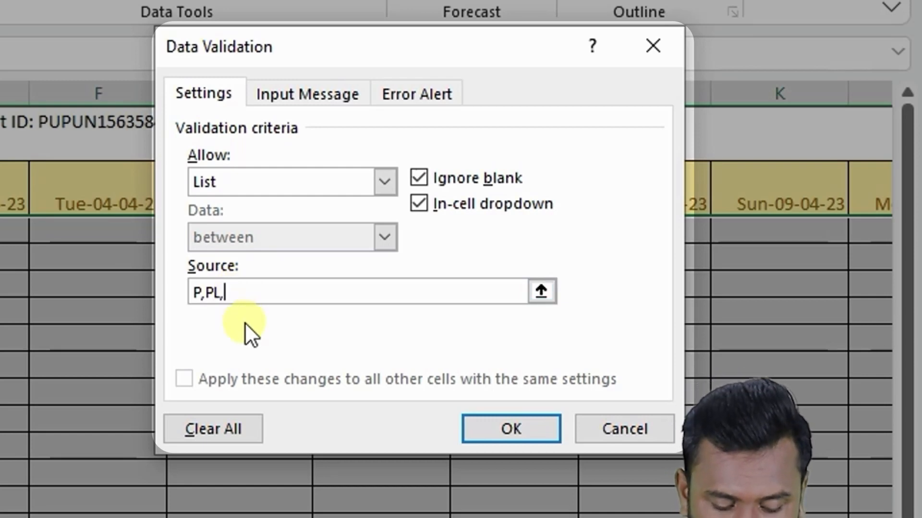
pyautogui.write('A,')
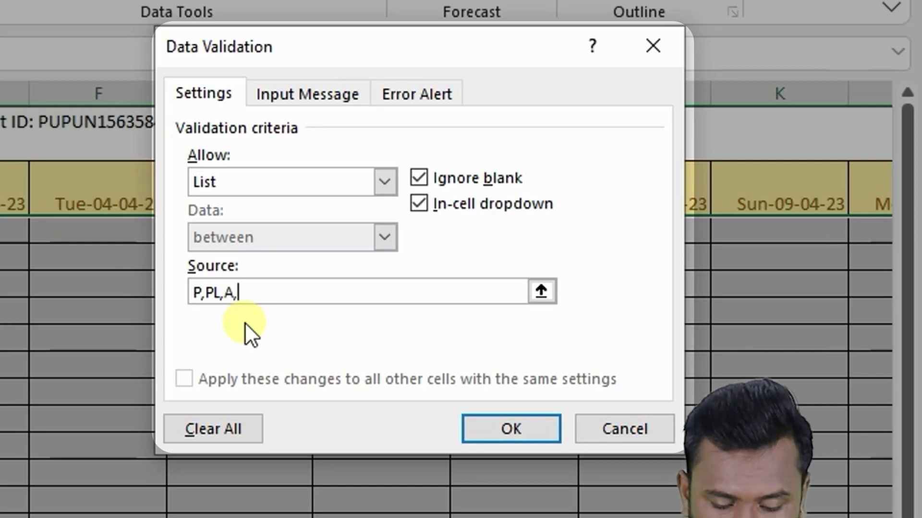
pyautogui.write('H')
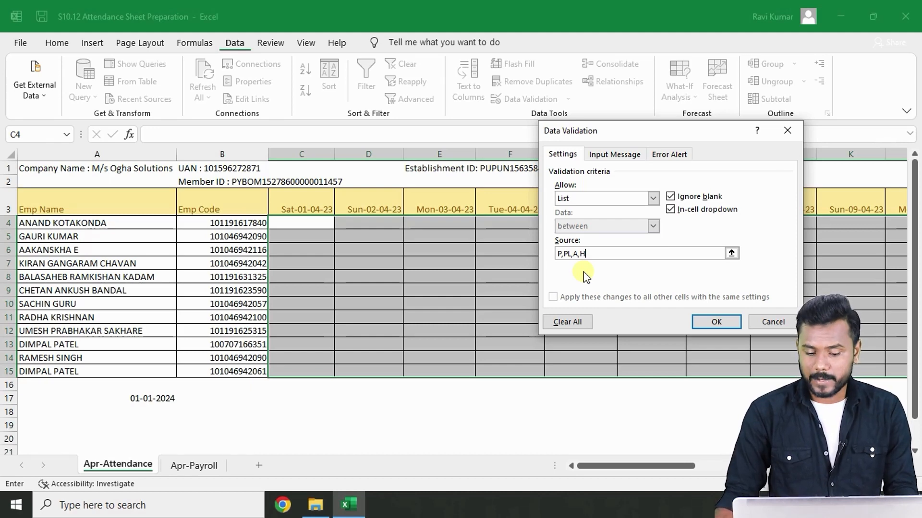
pyautogui.click(729, 324)
# - Pick P from the drop-down for the first three employees and PL for the fourth on 01-04-23
pyautogui.click(313, 221)
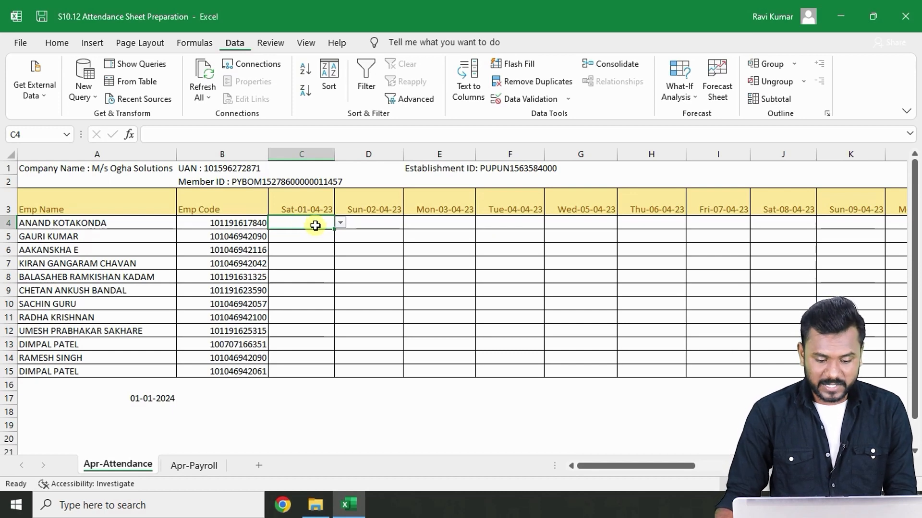
pyautogui.click(342, 223)
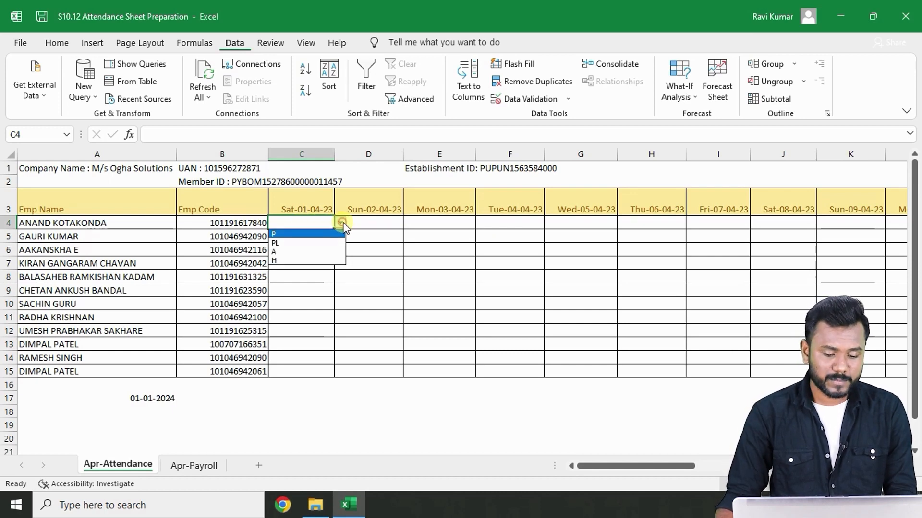
pyautogui.click(327, 234)
pyautogui.click(310, 237)
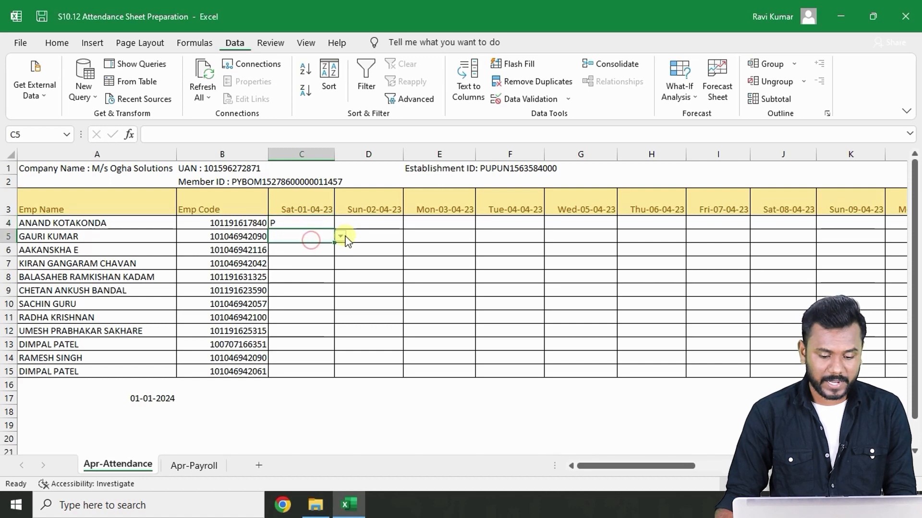
pyautogui.click(341, 236)
pyautogui.click(335, 246)
pyautogui.click(326, 247)
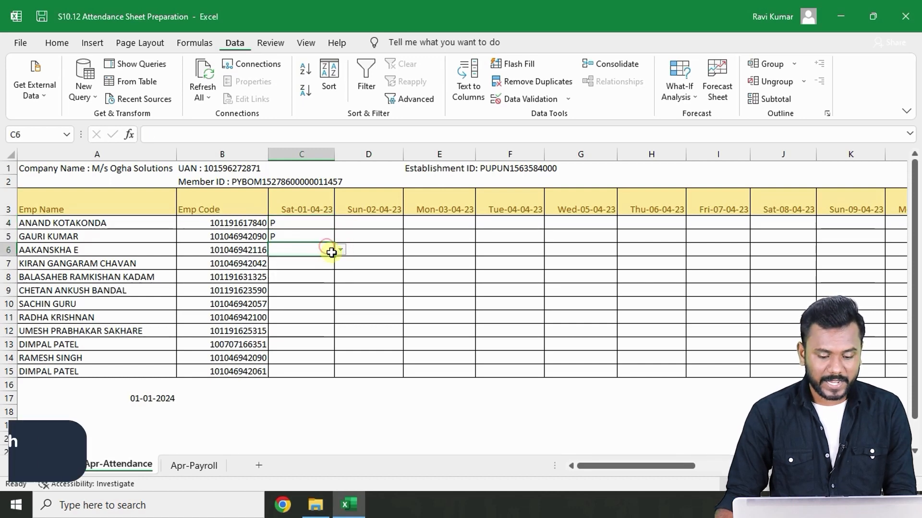
pyautogui.click(339, 250)
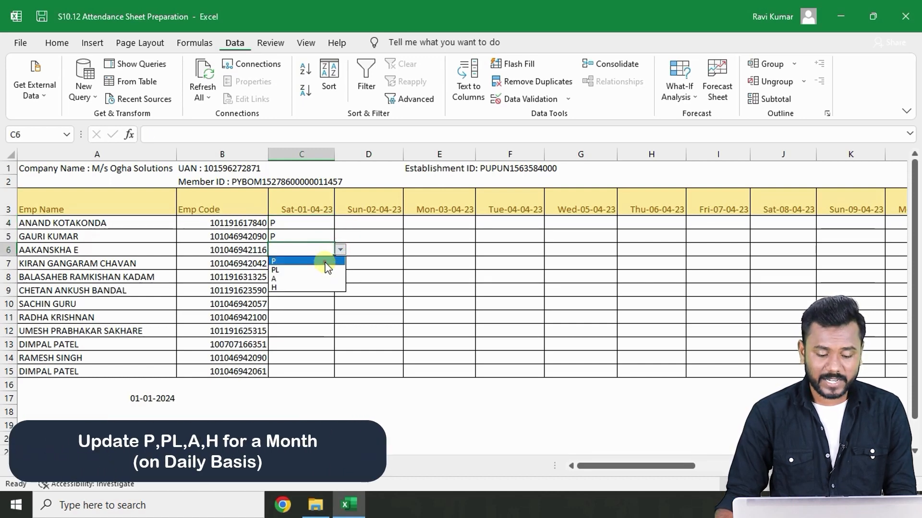
pyautogui.click(319, 260)
pyautogui.click(319, 261)
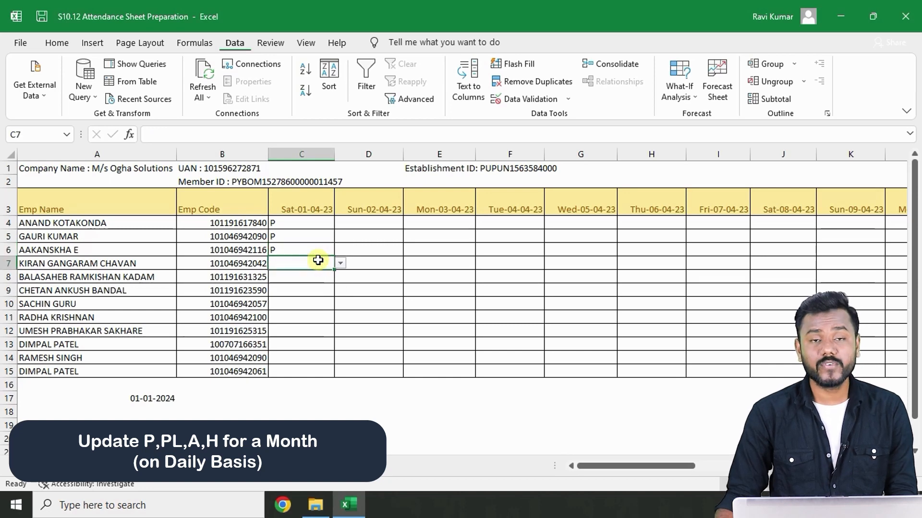
pyautogui.click(339, 263)
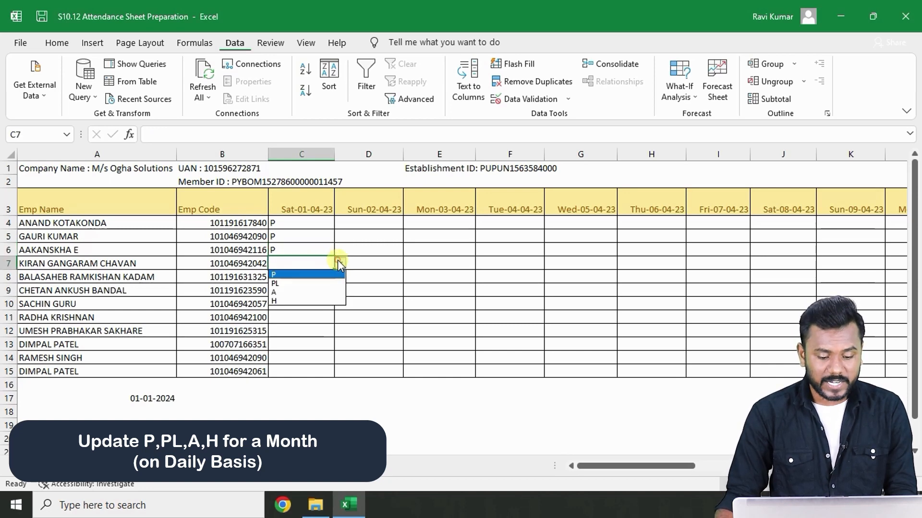
pyautogui.click(335, 284)
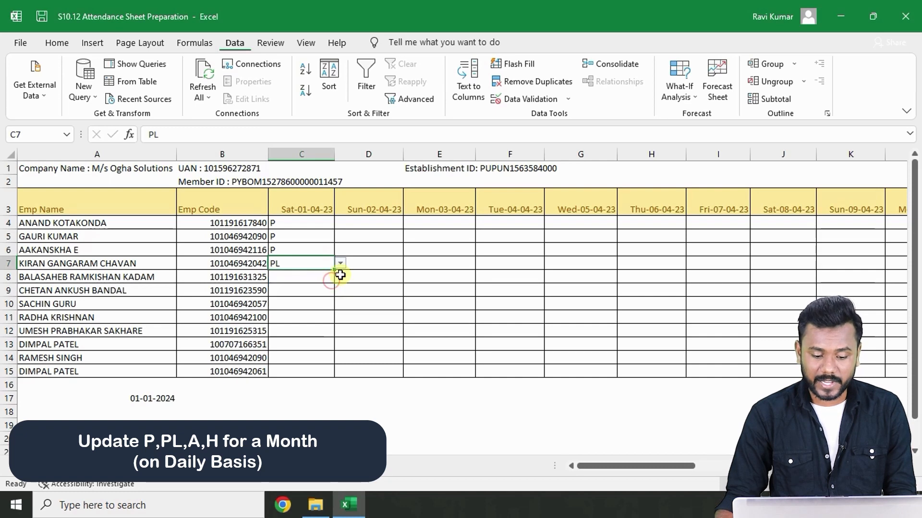
# - Mark 02-04-23 as H for the first employee and copy it down to all employees
pyautogui.click(364, 262)
pyautogui.click(370, 222)
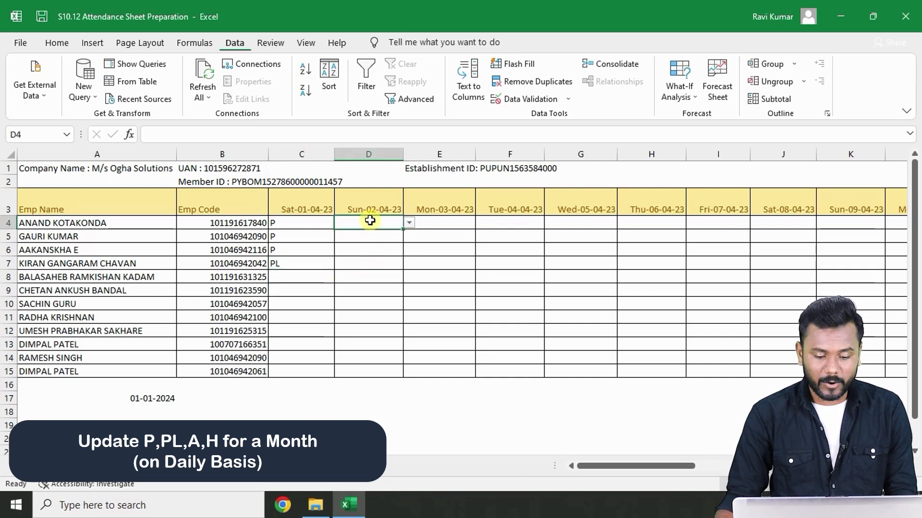
pyautogui.click(409, 223)
pyautogui.click(387, 261)
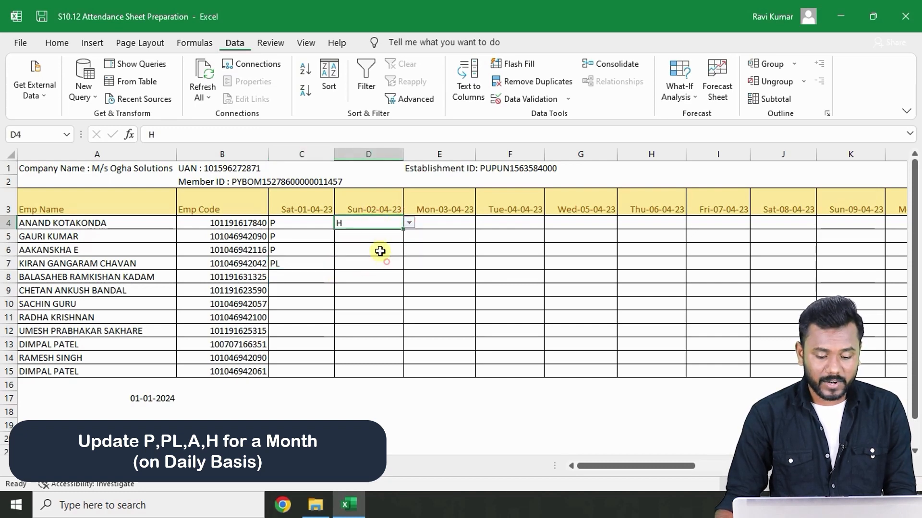
pyautogui.hotkey('ctrl', 'c')
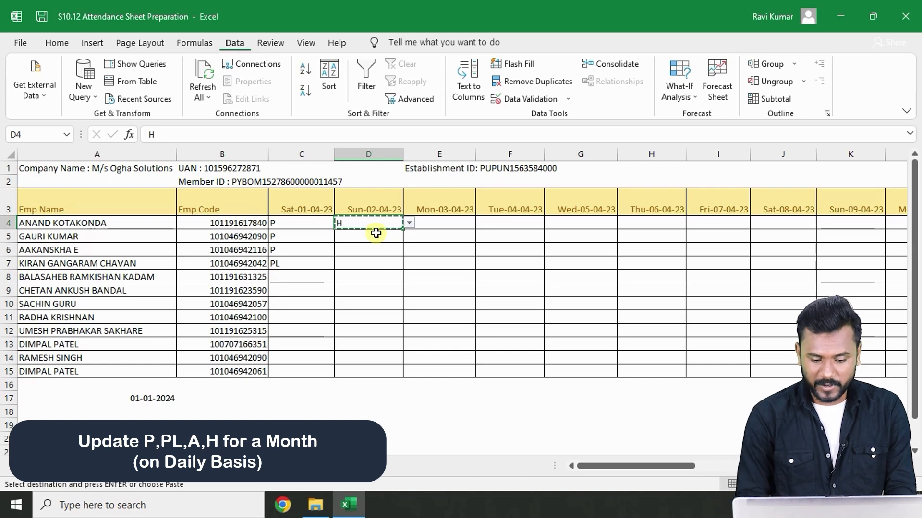
pyautogui.click(375, 233)
pyautogui.hotkey('shift', 'Down')
pyautogui.hotkey('shift', 'Down')
pyautogui.hotkey('shift', 'Down')
pyautogui.hotkey('shift', 'Down')
pyautogui.hotkey('shift', 'Down')
pyautogui.hotkey('shift', 'Down')
pyautogui.hotkey('shift', 'Down')
pyautogui.hotkey('shift', 'Down')
pyautogui.hotkey('shift', 'Down')
pyautogui.hotkey('shift', 'Down')
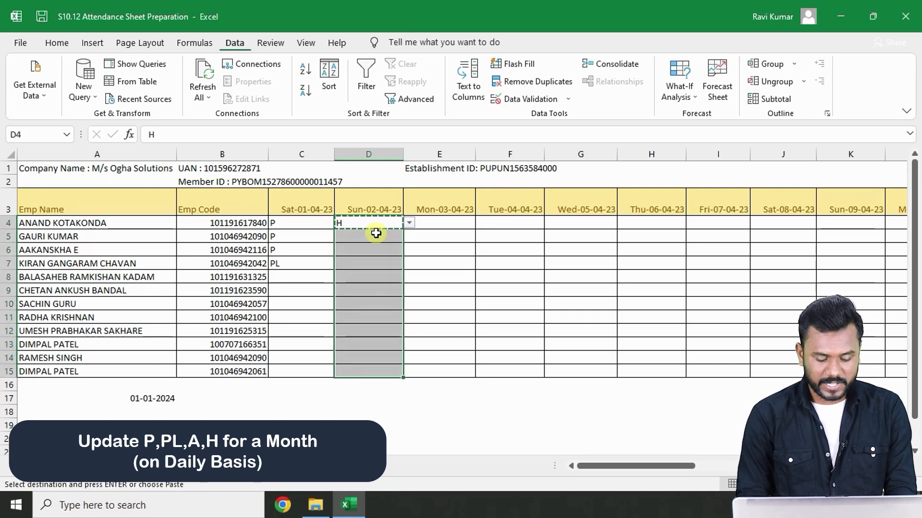
pyautogui.hotkey('ctrl', 'v')
# - Enter P on 01-04-23 for the remaining employees, with PL for the last employee
pyautogui.click(308, 275)
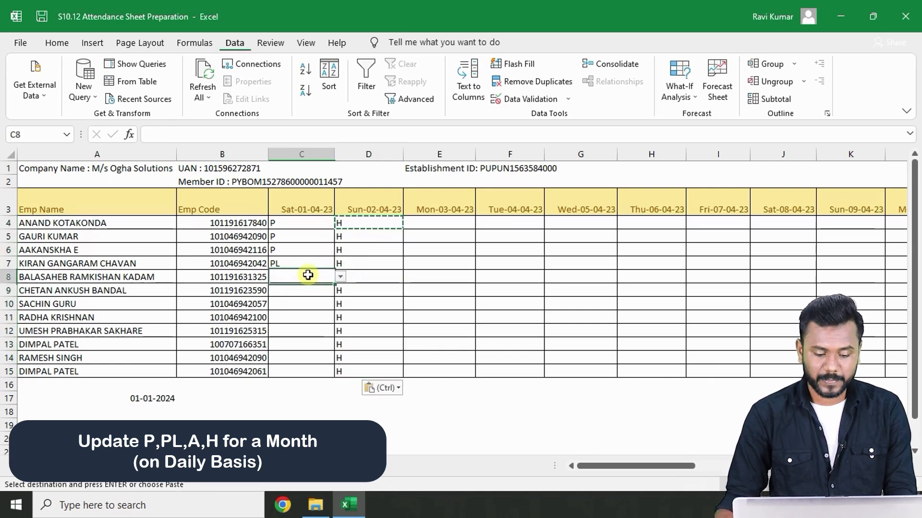
pyautogui.write('P')
pyautogui.press('Return')
pyautogui.write('P')
pyautogui.press('Return')
pyautogui.write('P')
pyautogui.press('Return')
pyautogui.write('P')
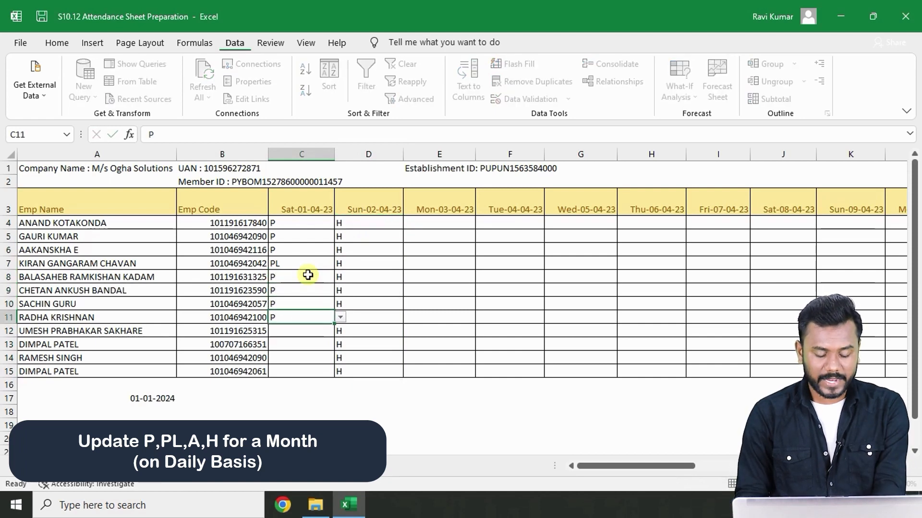
pyautogui.press('Return')
pyautogui.write('P')
pyautogui.press('Return')
pyautogui.write('P')
pyautogui.press('Return')
pyautogui.write('P')
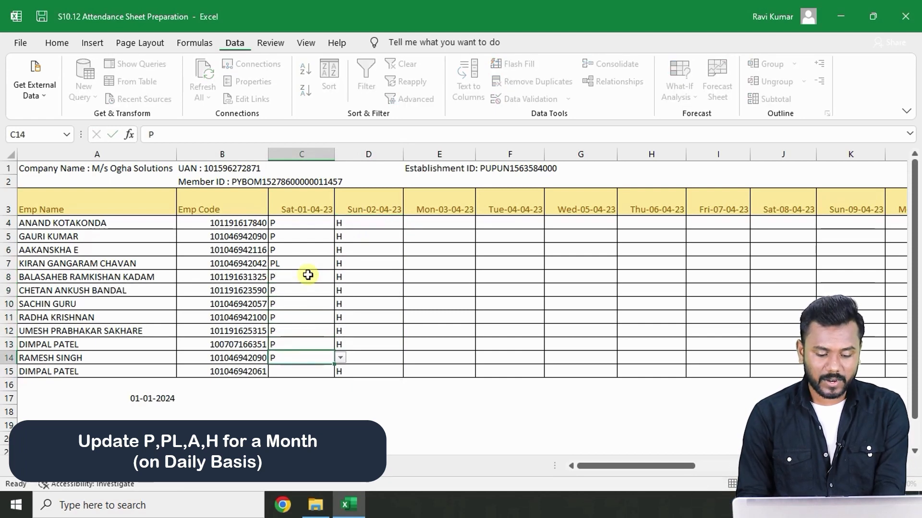
pyautogui.press('Return')
pyautogui.write('PL')
pyautogui.press('Return')
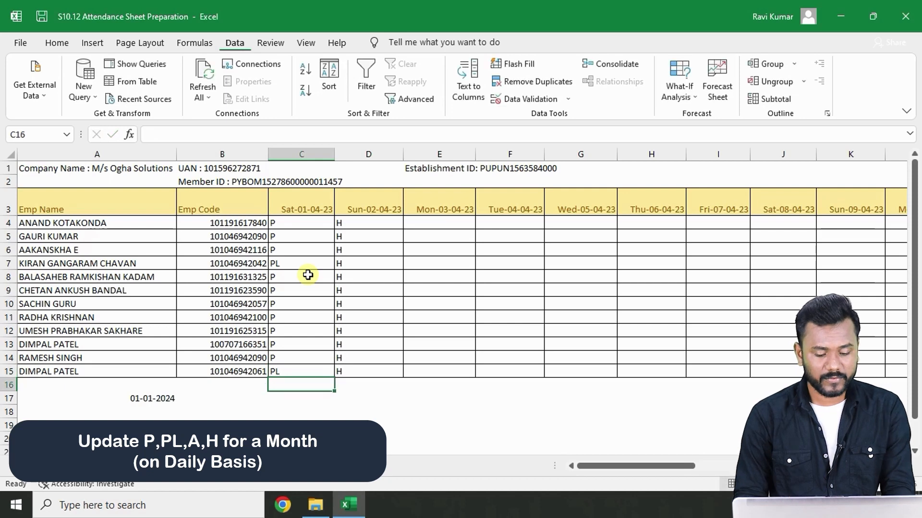
# - On 03-04-23, enter PL for the first employee and P for the second and third employees
pyautogui.click(413, 225)
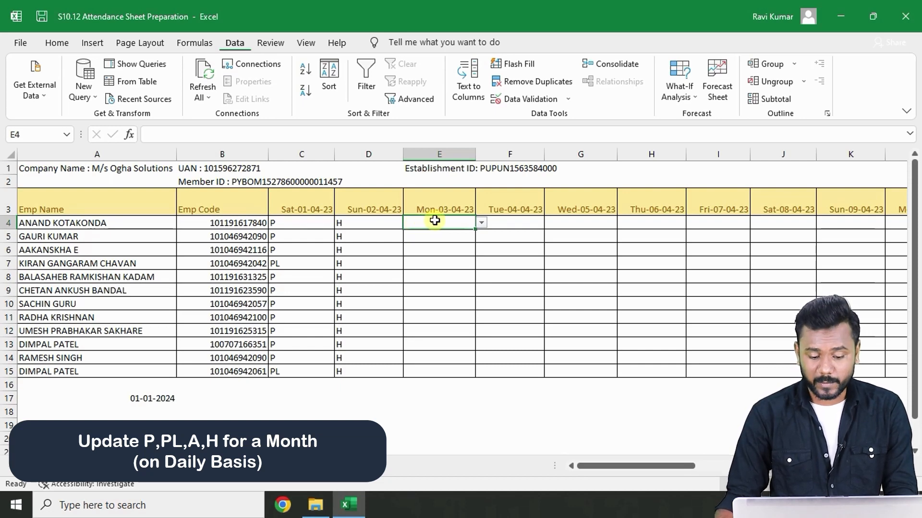
pyautogui.write('PL')
pyautogui.press('Return')
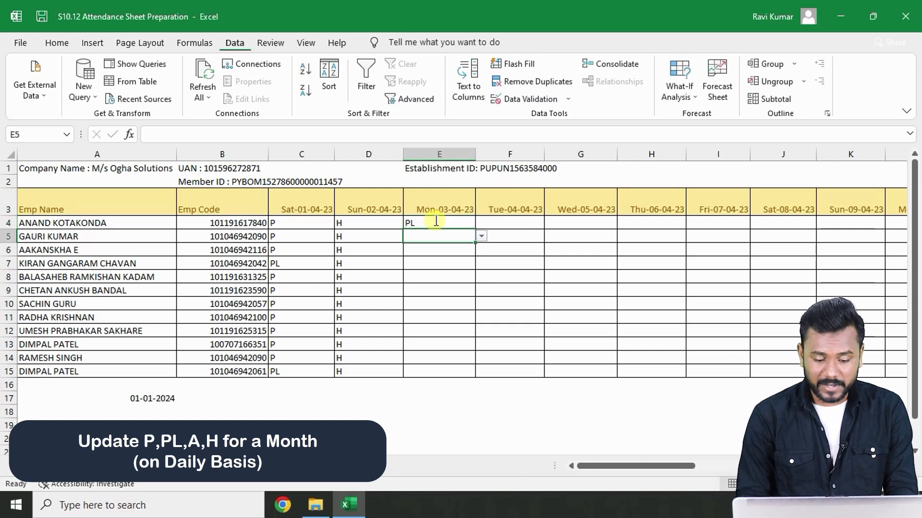
pyautogui.write('PL')
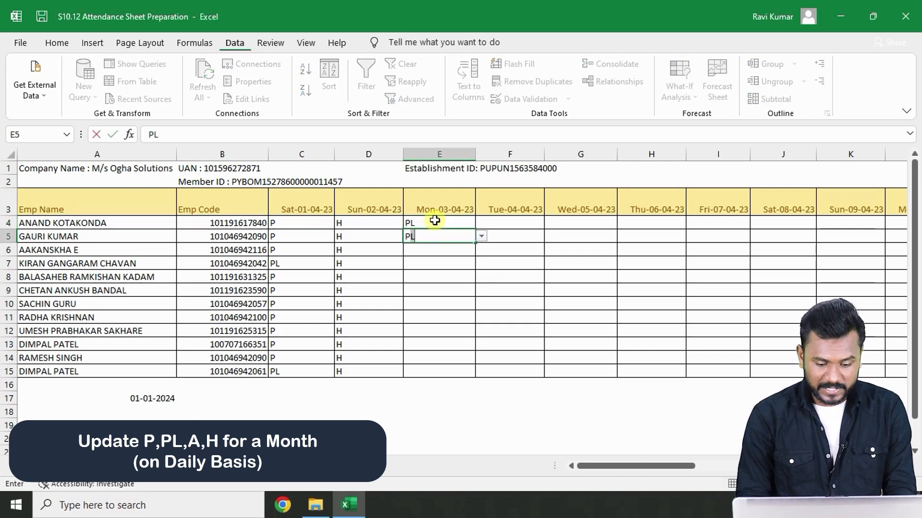
pyautogui.press('Return')
pyautogui.write('PL')
pyautogui.press('Return')
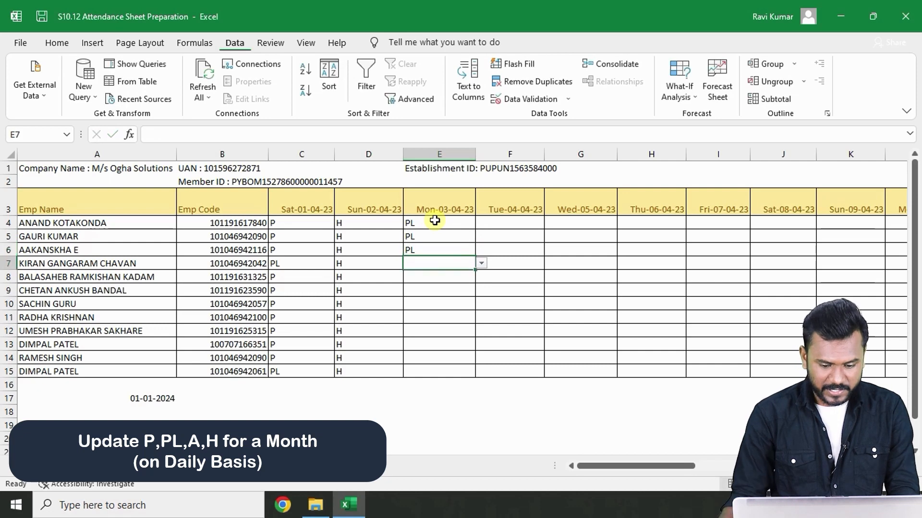
pyautogui.press('Up')
pyautogui.press('Up')
pyautogui.write('PL')
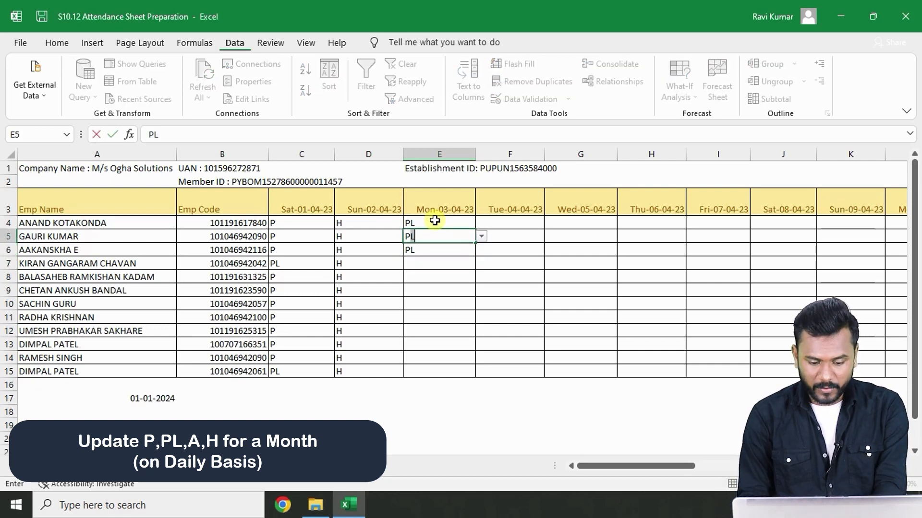
pyautogui.press('Return')
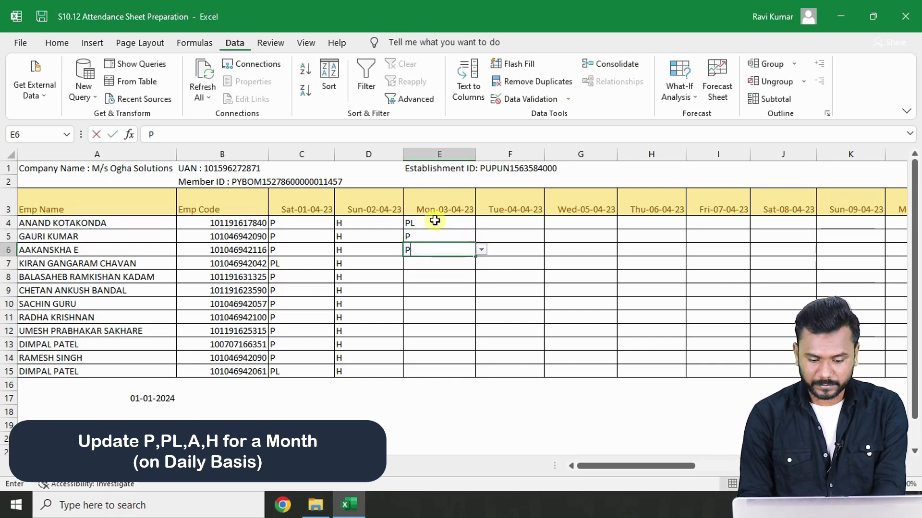
pyautogui.write('P')
pyautogui.press('Return')
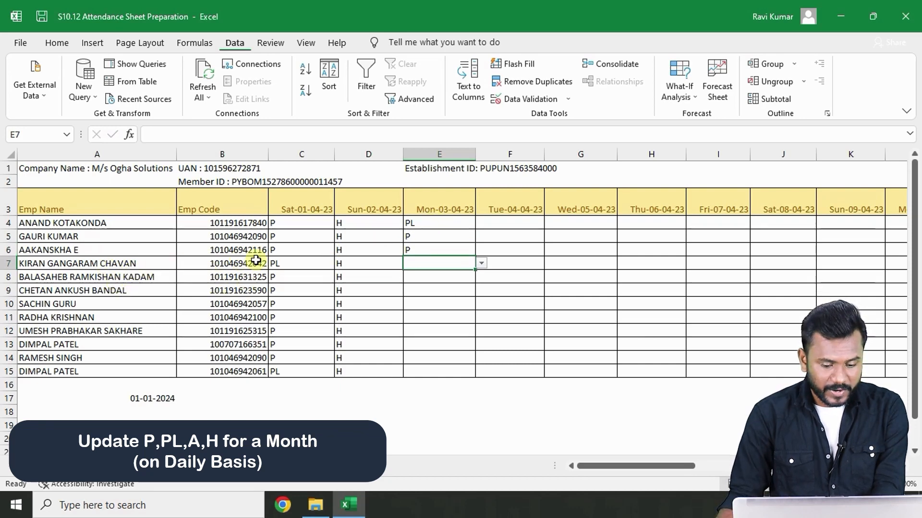
# - Mark the fourth employee as A and the fifth employee as P on 03-04-23
pyautogui.click(297, 267)
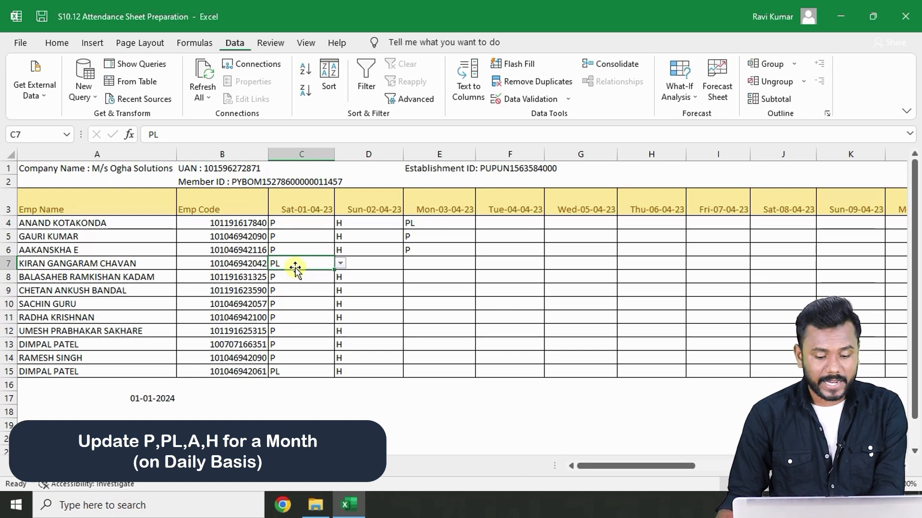
pyautogui.click(433, 259)
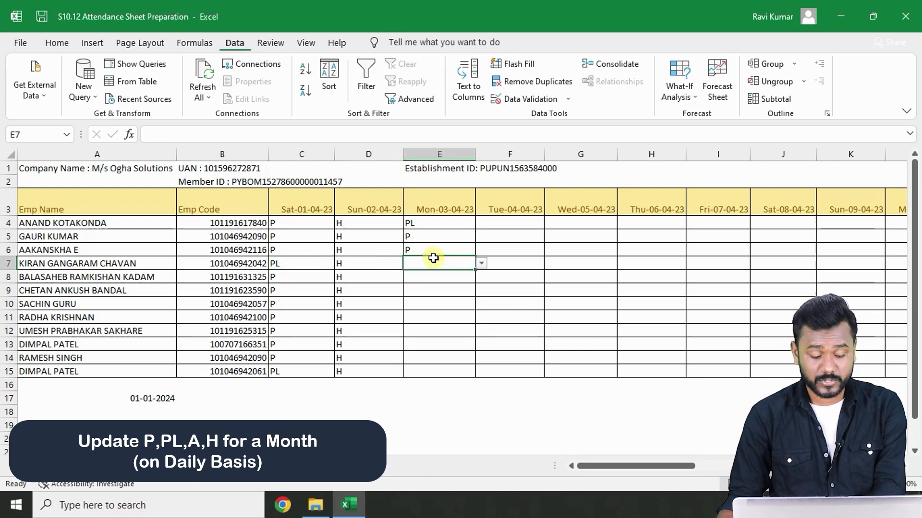
pyautogui.write('A')
pyautogui.click(432, 271)
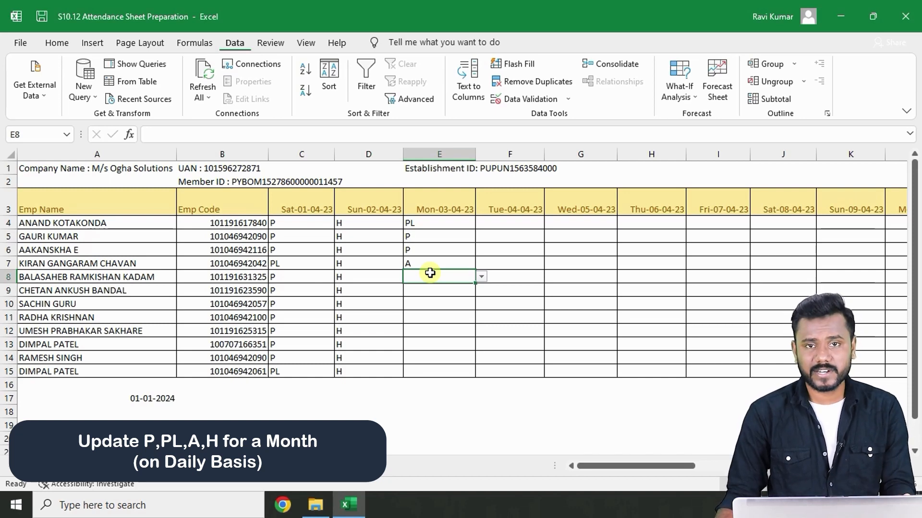
pyautogui.write('P')
pyautogui.press('Return')
pyautogui.click(454, 279)
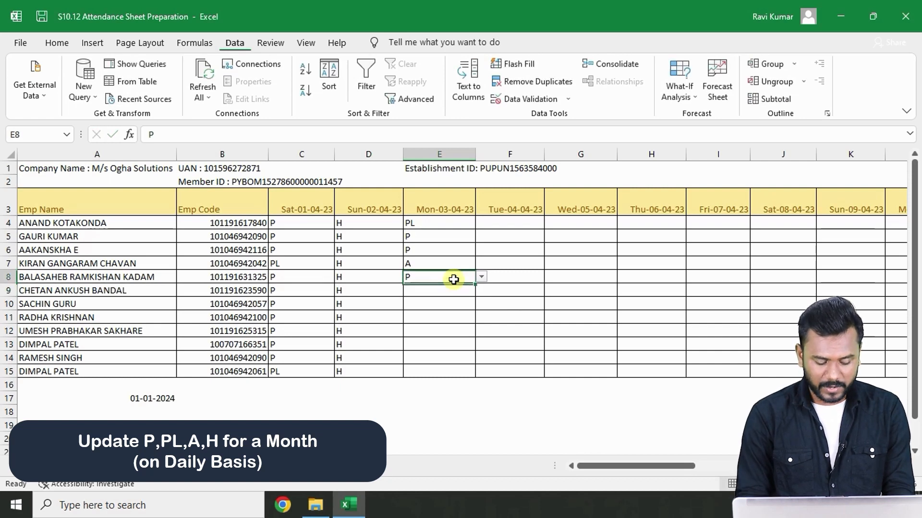
# - Copy the P code down to the remaining employees on 03-04-23
pyautogui.hotkey('ctrl', 'c')
pyautogui.press('Down')
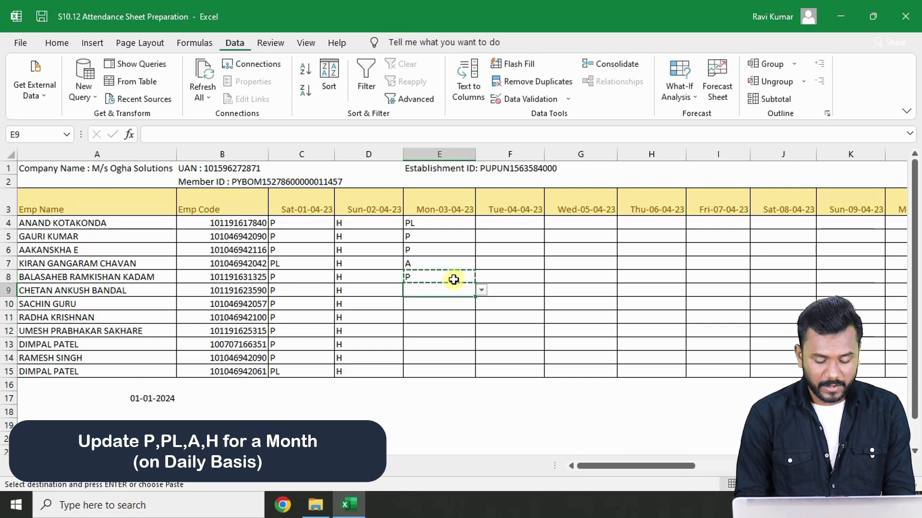
pyautogui.hotkey('shift', 'Down')
pyautogui.hotkey('shift', 'Down')
pyautogui.hotkey('shift', 'Down')
pyautogui.hotkey('shift', 'Down')
pyautogui.hotkey('shift', 'Down')
pyautogui.hotkey('shift', 'Down')
pyautogui.hotkey('ctrl', 'v')
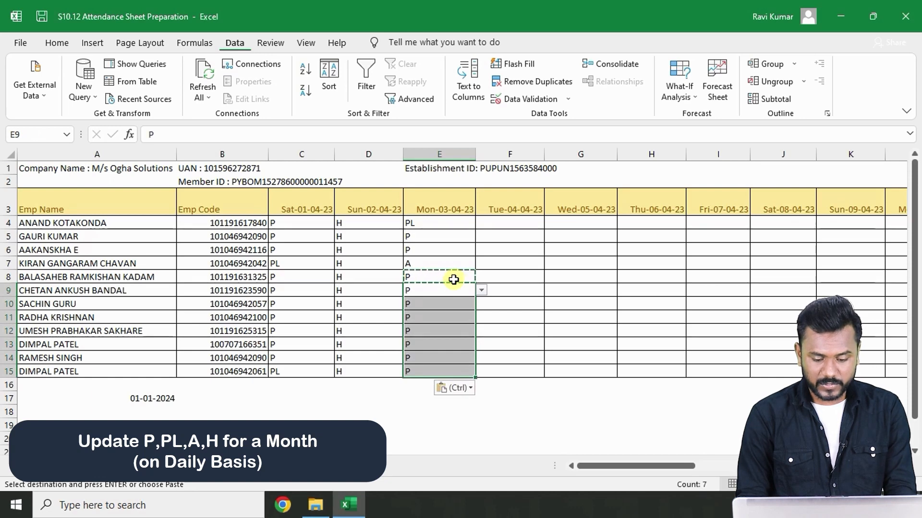
pyautogui.press('Right')
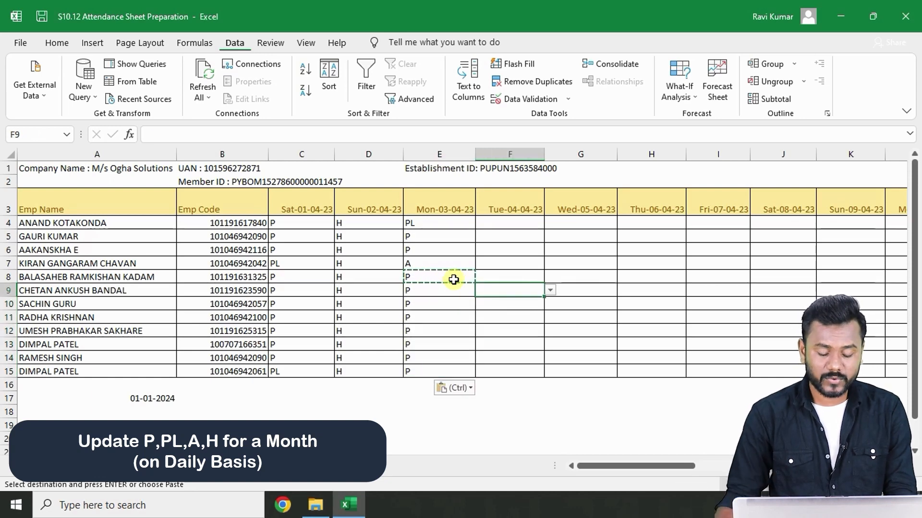
pyautogui.press('Escape')
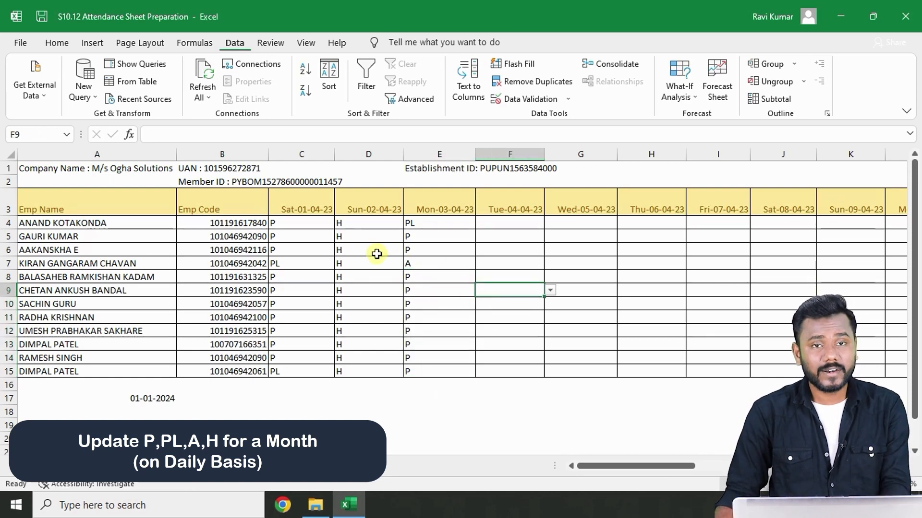
# - Select the entries of the first three days to review the filled codes
pyautogui.moveTo(307, 210); pyautogui.dragTo(305, 278)
pyautogui.moveTo(359, 205); pyautogui.dragTo(360, 278)
pyautogui.moveTo(437, 200); pyautogui.dragTo(436, 290)
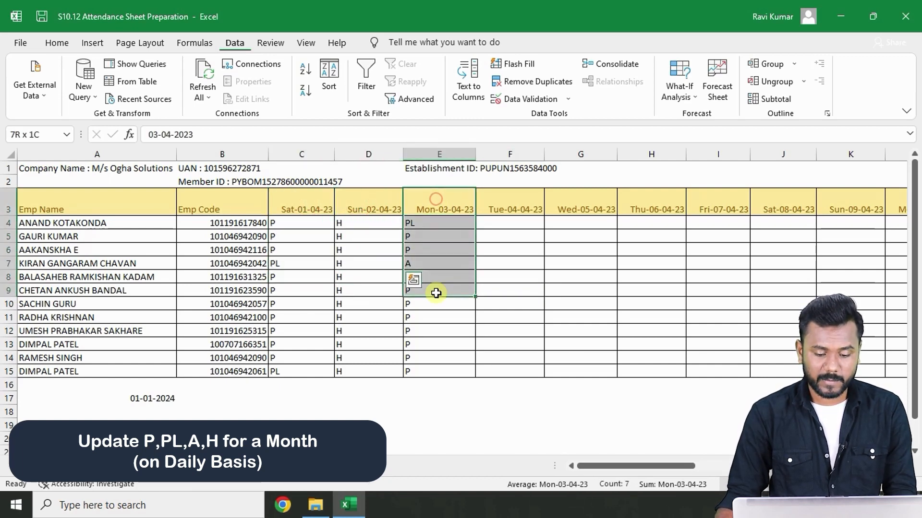
# - Enter P for the first employee on 04-04-23 and paste it across 04-04-23 to 08-04-23 for all employees
pyautogui.click(504, 223)
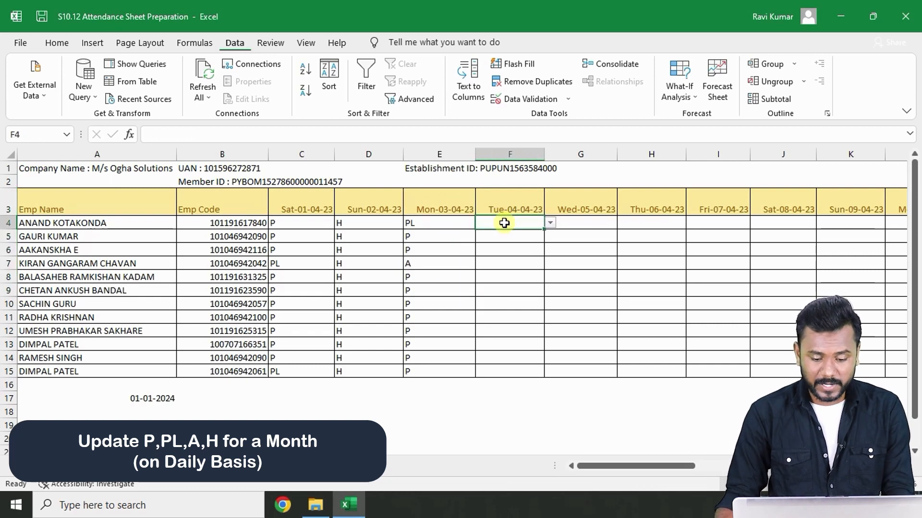
pyautogui.write('P')
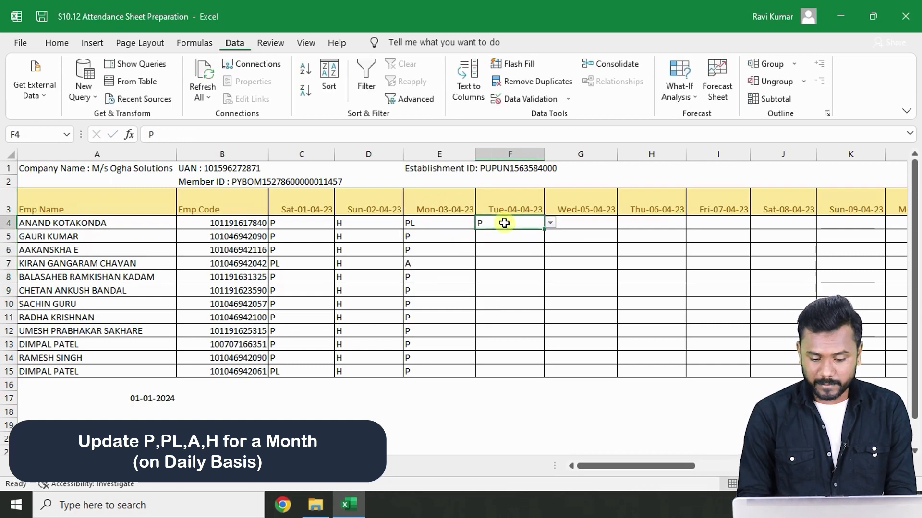
pyautogui.hotkey('ctrl', 'c')
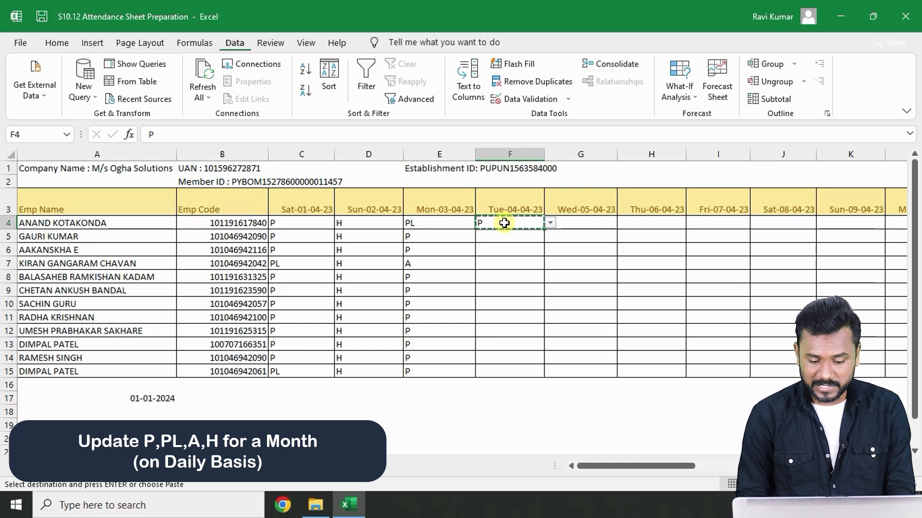
pyautogui.hotkey('shift', 'Down')
pyautogui.hotkey('shift', 'Down')
pyautogui.hotkey('shift', 'Down')
pyautogui.hotkey('shift', 'Down')
pyautogui.hotkey('shift', 'Down')
pyautogui.hotkey('shift', 'Down')
pyautogui.hotkey('shift', 'Down')
pyautogui.hotkey('shift', 'Down')
pyautogui.hotkey('shift', 'Down')
pyautogui.hotkey('shift', 'Down')
pyautogui.hotkey('shift', 'Down')
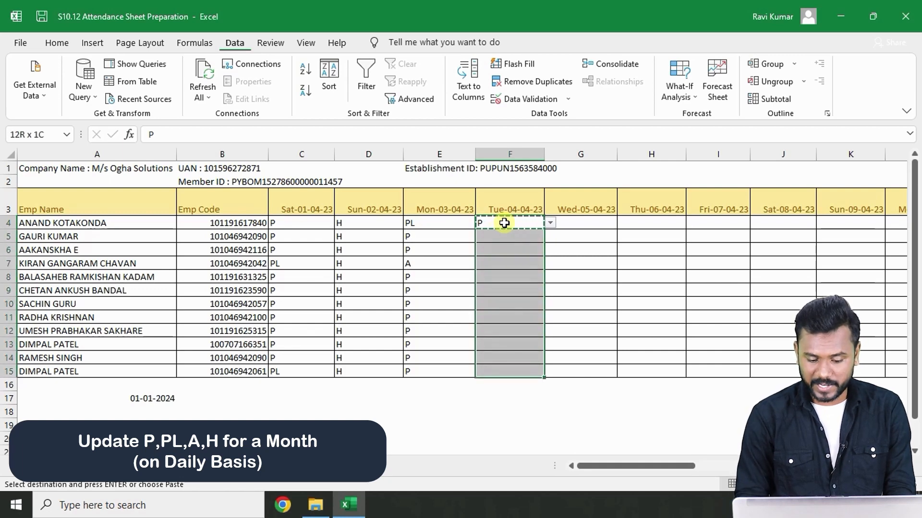
pyautogui.hotkey('shift', 'Right')
pyautogui.hotkey('shift', 'Right')
pyautogui.hotkey('shift', 'Right')
pyautogui.hotkey('shift', 'Right')
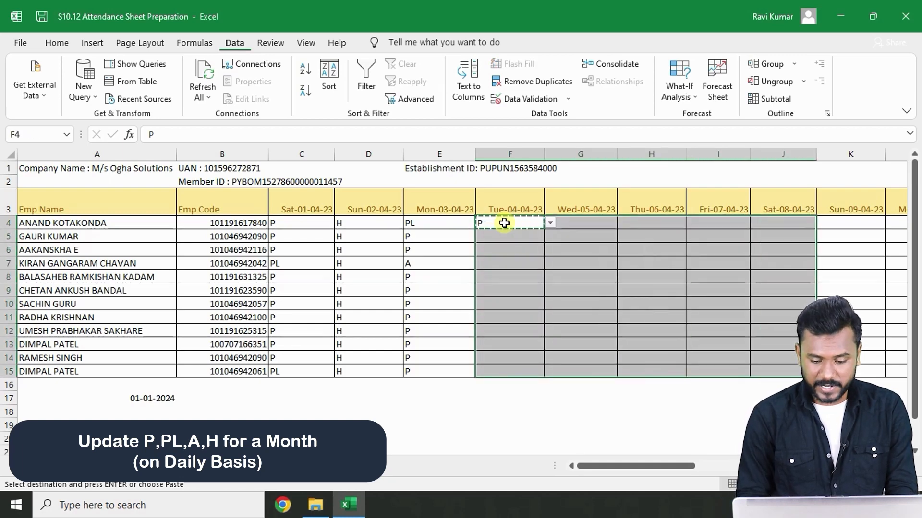
pyautogui.hotkey('ctrl', 'v')
# - Paste P into 10-04-23 through 15-04-23 for all employees
pyautogui.press('Right')
pyautogui.press('Right')
pyautogui.press('Right')
pyautogui.press('Right')
pyautogui.press('Right')
pyautogui.press('Right')
pyautogui.press('Right')
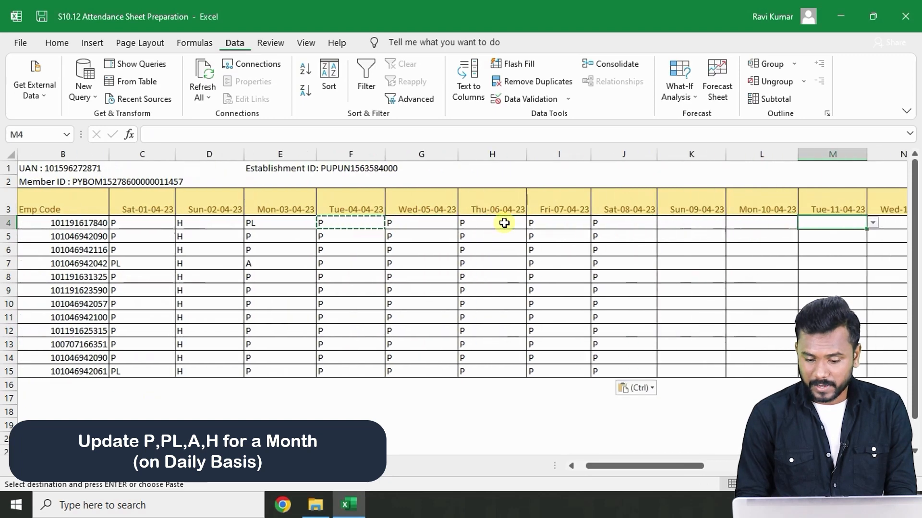
pyautogui.press('Left')
pyautogui.hotkey('shift', 'Right')
pyautogui.hotkey('shift', 'Right')
pyautogui.hotkey('shift', 'Right')
pyautogui.hotkey('shift', 'Right')
pyautogui.hotkey('shift', 'Right')
pyautogui.hotkey('shift', 'Right')
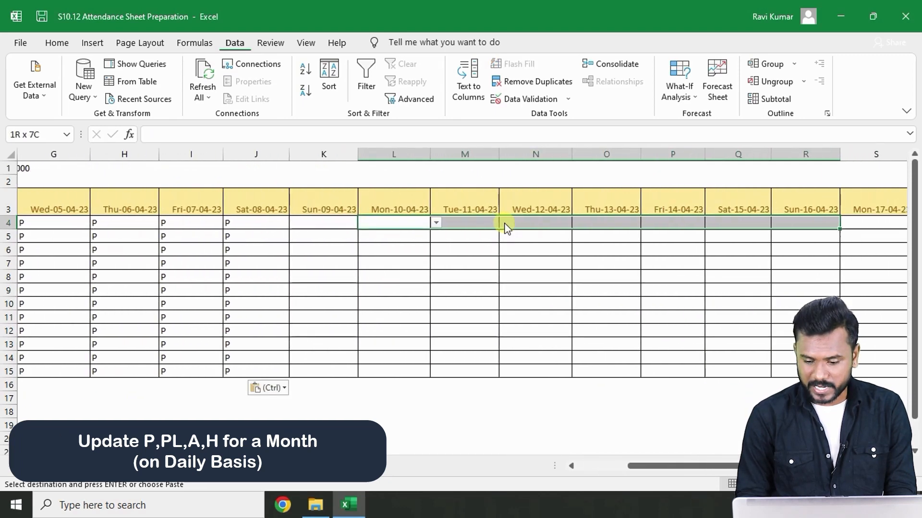
pyautogui.hotkey('shift', 'Left')
pyautogui.hotkey('shift', 'Down')
pyautogui.hotkey('shift', 'Down')
pyautogui.hotkey('shift', 'Down')
pyautogui.hotkey('shift', 'Down')
pyautogui.hotkey('shift', 'Down')
pyautogui.hotkey('shift', 'Down')
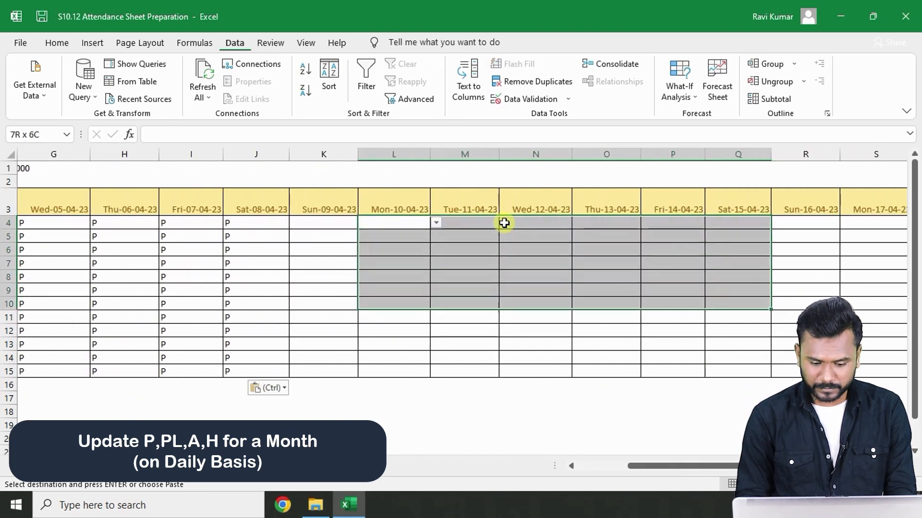
pyautogui.hotkey('shift', 'Down')
pyautogui.hotkey('shift', 'Down')
pyautogui.hotkey('shift', 'Down')
pyautogui.hotkey('shift', 'Down')
pyautogui.hotkey('shift', 'Down')
pyautogui.hotkey('ctrl', 'v')
# - Paste P into 17-04-23 through 22-04-23 for all employees
pyautogui.press('Right')
pyautogui.press('Right')
pyautogui.press('Right')
pyautogui.press('Right')
pyautogui.press('Right')
pyautogui.press('Right')
pyautogui.press('Right')
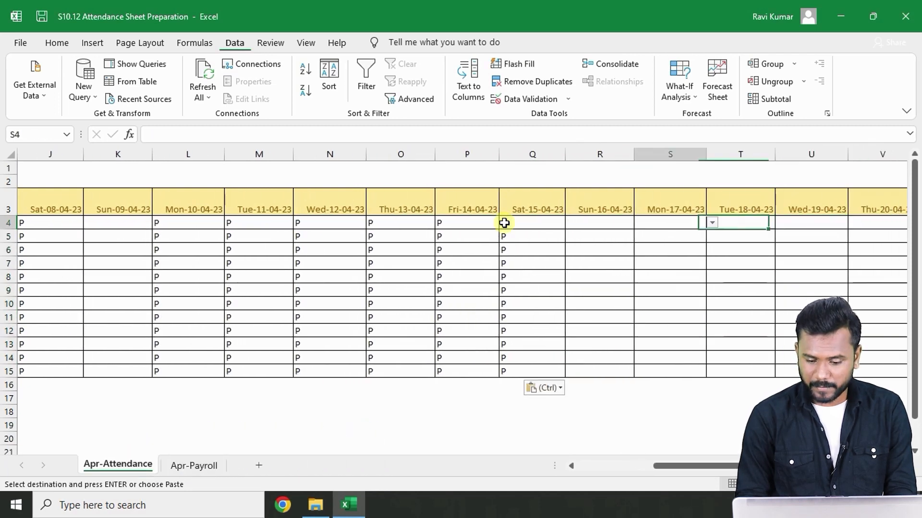
pyautogui.hotkey('shift', 'Right')
pyautogui.hotkey('shift', 'Right')
pyautogui.hotkey('shift', 'Right')
pyautogui.hotkey('shift', 'Right')
pyautogui.hotkey('shift', 'Right')
pyautogui.hotkey('shift', 'Down')
pyautogui.hotkey('shift', 'Down')
pyautogui.hotkey('shift', 'Down')
pyautogui.hotkey('shift', 'Down')
pyautogui.hotkey('shift', 'Down')
pyautogui.hotkey('shift', 'Down')
pyautogui.hotkey('shift', 'Down')
pyautogui.hotkey('shift', 'Down')
pyautogui.hotkey('shift', 'Down')
pyautogui.hotkey('shift', 'Down')
pyautogui.hotkey('shift', 'Down')
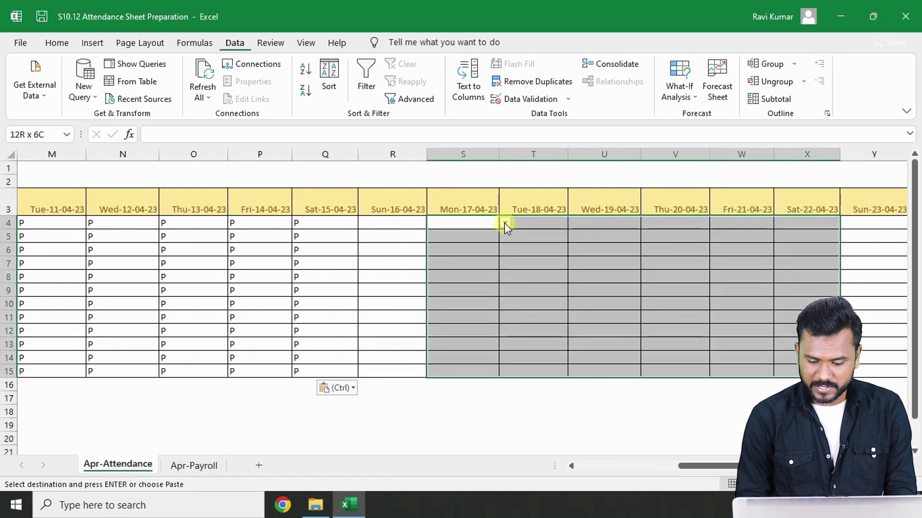
pyautogui.hotkey('ctrl', 'v')
# - Paste P into 24-04-23 through 29-04-23 for the employees and leave copy mode
pyautogui.press('Right')
pyautogui.press('Right')
pyautogui.press('Right')
pyautogui.press('Right')
pyautogui.press('Right')
pyautogui.press('Right')
pyautogui.press('Right')
pyautogui.press('Left')
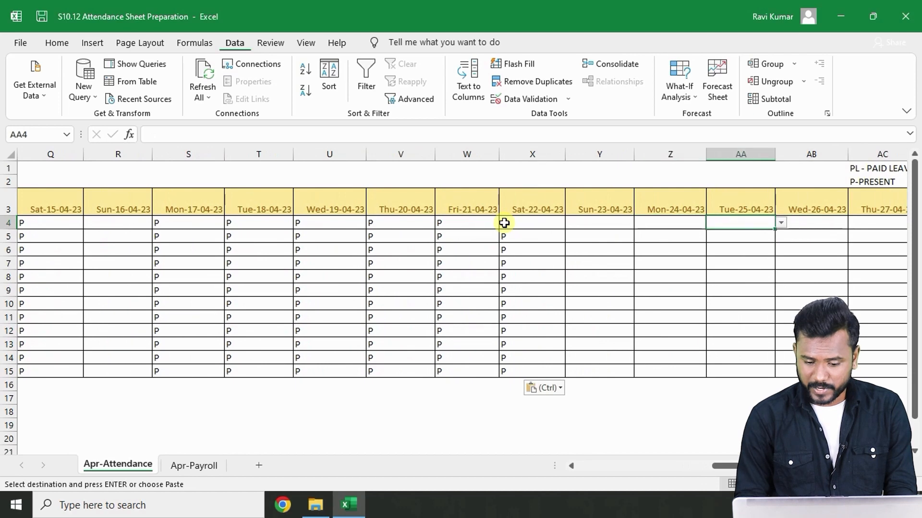
pyautogui.hotkey('shift', 'Right')
pyautogui.hotkey('shift', 'Right')
pyautogui.hotkey('shift', 'Right')
pyautogui.hotkey('shift', 'Right')
pyautogui.hotkey('shift', 'Right')
pyautogui.hotkey('shift', 'Down')
pyautogui.hotkey('shift', 'Down')
pyautogui.hotkey('shift', 'Down')
pyautogui.hotkey('shift', 'Down')
pyautogui.hotkey('shift', 'Down')
pyautogui.hotkey('shift', 'Down')
pyautogui.hotkey('shift', 'Down')
pyautogui.hotkey('shift', 'Down')
pyautogui.hotkey('shift', 'Down')
pyautogui.hotkey('shift', 'Down')
pyautogui.hotkey('shift', 'Down')
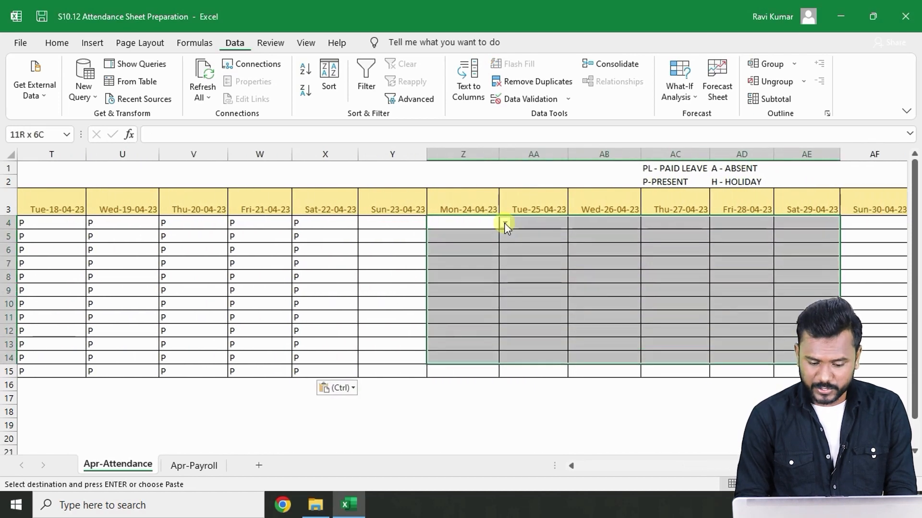
pyautogui.hotkey('ctrl', 'v')
pyautogui.hotkey('ctrl', 'Left')
pyautogui.hotkey('ctrl', 'Left')
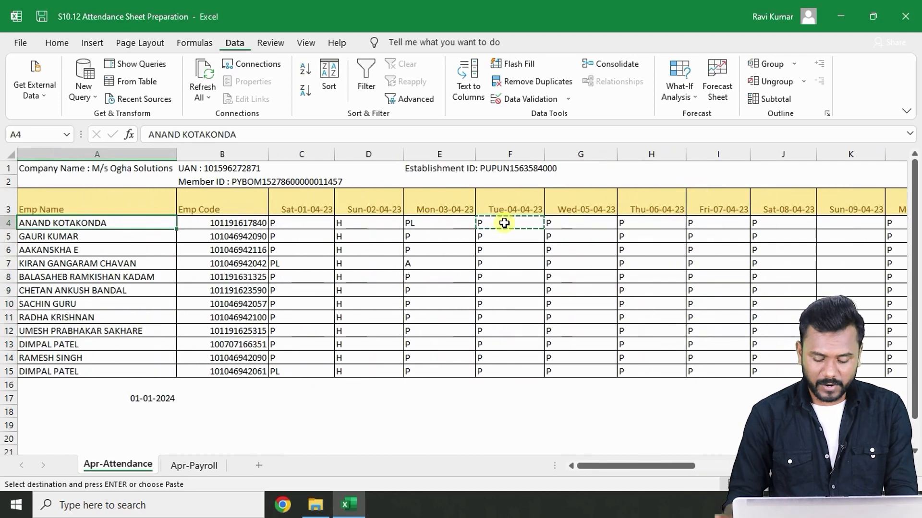
pyautogui.press('Escape')
pyautogui.press('Right')
pyautogui.press('Right')
pyautogui.press('Right')
pyautogui.press('Right')
pyautogui.press('Right')
pyautogui.press('Right')
pyautogui.press('Right')
pyautogui.press('Right')
pyautogui.press('Right')
pyautogui.press('Right')
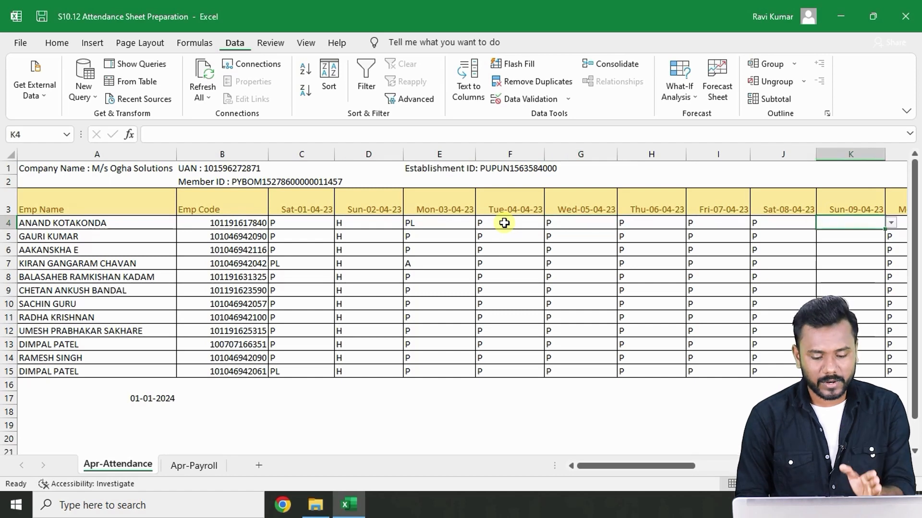
pyautogui.hscroll(2, 504, 223)
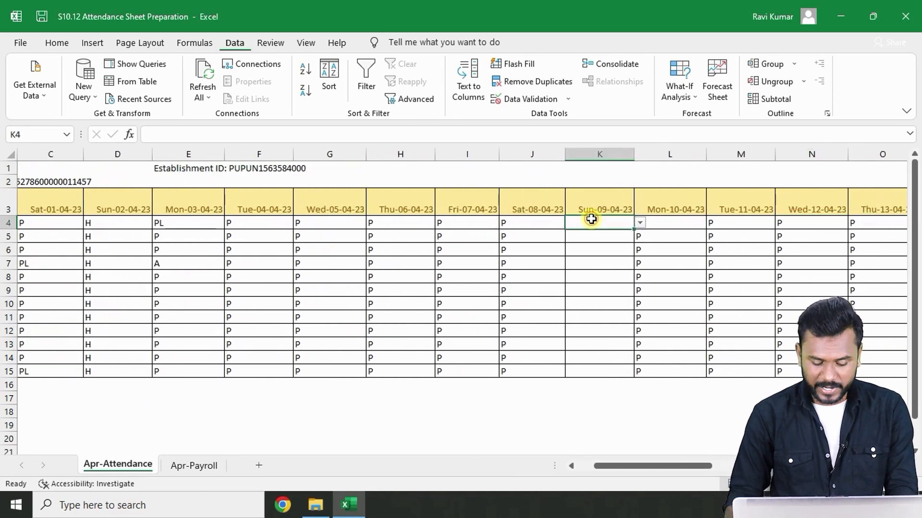
# - Enter H for the first employee on Sun-09-04-23 and paste it down the column for all employees
pyautogui.write('H')
pyautogui.hotkey('ctrl', 'Return')
pyautogui.hotkey('ctrl', 'c')
pyautogui.hotkey('shift', 'Down')
pyautogui.hotkey('shift', 'Down')
pyautogui.hotkey('shift', 'Down')
pyautogui.hotkey('shift', 'Down')
pyautogui.hotkey('shift', 'Down')
pyautogui.hotkey('shift', 'Down')
pyautogui.hotkey('shift', 'Down')
pyautogui.hotkey('shift', 'Down')
pyautogui.hotkey('shift', 'Down')
pyautogui.hotkey('shift', 'Down')
pyautogui.hotkey('shift', 'Down')
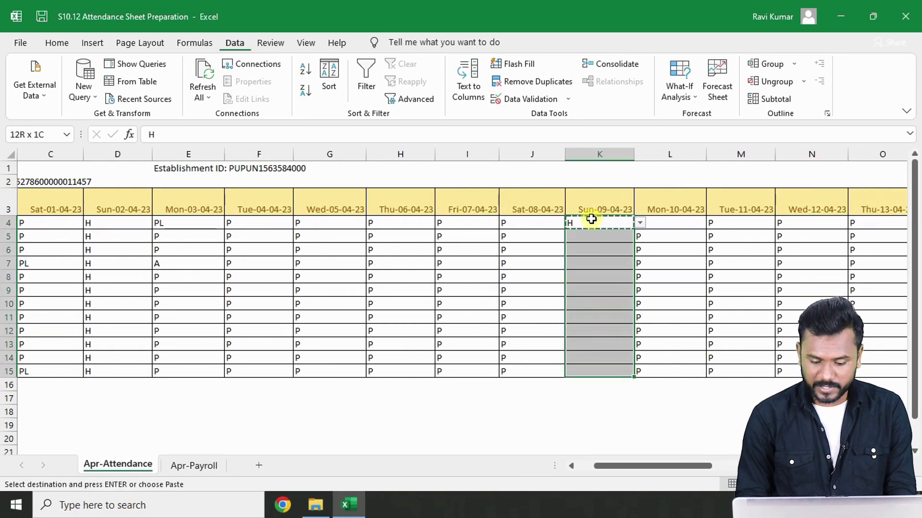
pyautogui.hotkey('ctrl', 'v')
# - Paste H into Sun-16-04-23 for all employees
pyautogui.press('Right')
pyautogui.press('Right')
pyautogui.press('Right')
pyautogui.press('Right')
pyautogui.press('Right')
pyautogui.press('Right')
pyautogui.press('Right')
pyautogui.hotkey('ctrl', 'v')
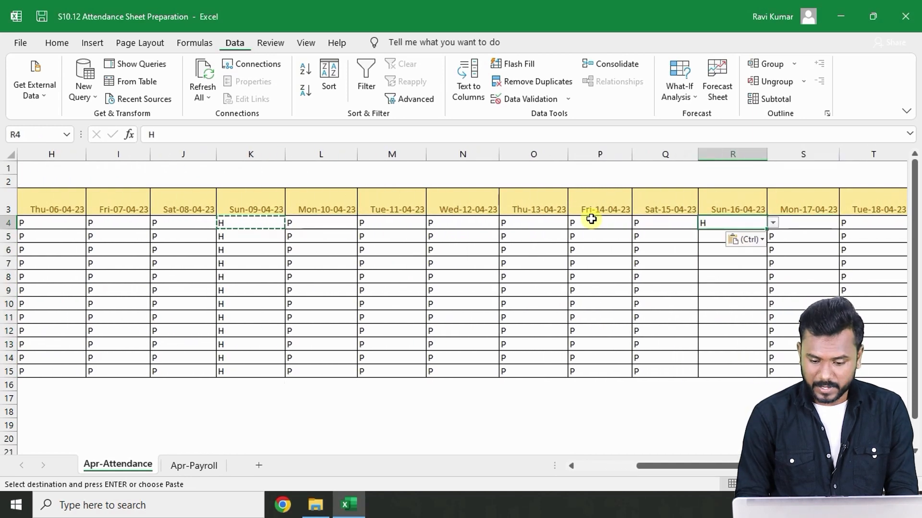
pyautogui.hotkey('ctrl', 'c')
pyautogui.hotkey('shift', 'Down')
pyautogui.hotkey('shift', 'Down')
pyautogui.hotkey('shift', 'Down')
pyautogui.hotkey('shift', 'Down')
pyautogui.hotkey('shift', 'Down')
pyautogui.hotkey('shift', 'Down')
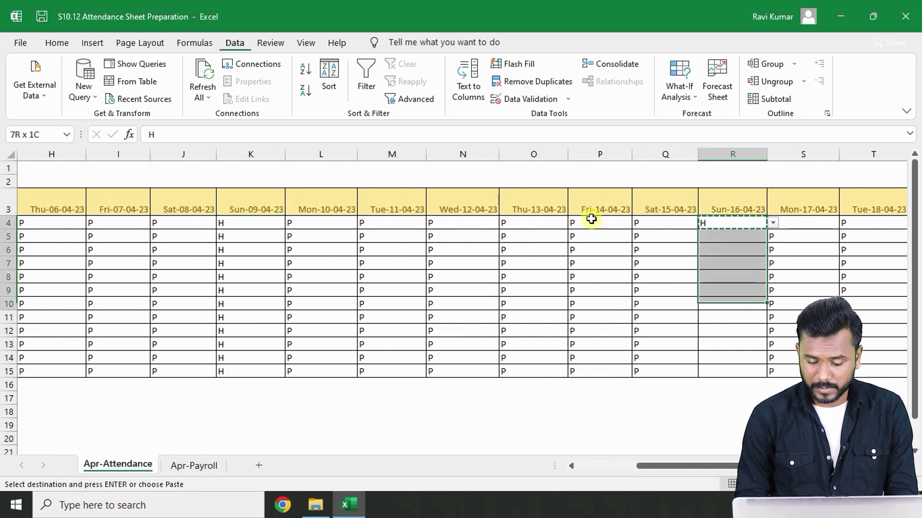
pyautogui.hotkey('shift', 'Down')
pyautogui.hotkey('shift', 'Down')
pyautogui.hotkey('shift', 'Down')
pyautogui.hotkey('shift', 'Down')
pyautogui.hotkey('shift', 'Down')
pyautogui.hotkey('ctrl', 'v')
# - Paste H into Sun-23-04-23 for all employees
pyautogui.press('Right')
pyautogui.press('Right')
pyautogui.press('Right')
pyautogui.press('Right')
pyautogui.press('Right')
pyautogui.press('Right')
pyautogui.press('Right')
pyautogui.press('Right')
pyautogui.press('Right')
pyautogui.press('Right')
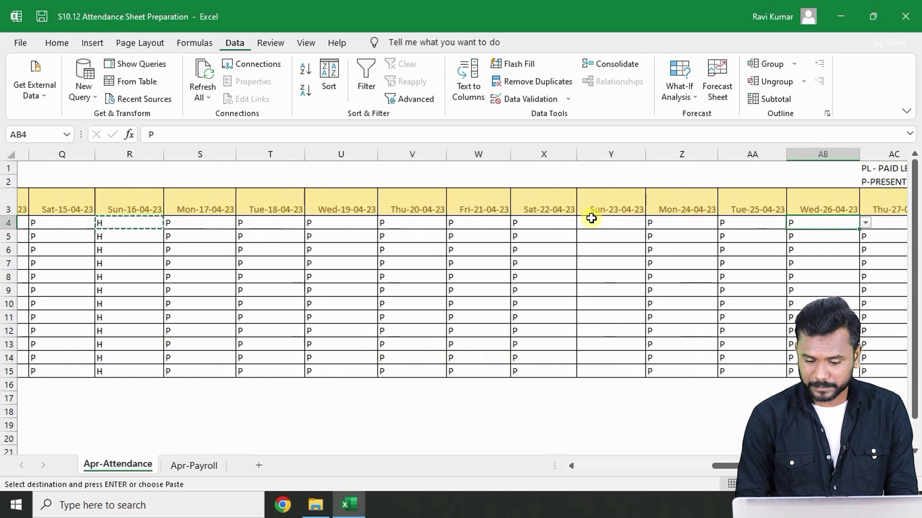
pyautogui.press('Left')
pyautogui.press('Left')
pyautogui.press('Left')
pyautogui.hotkey('shift', 'Down')
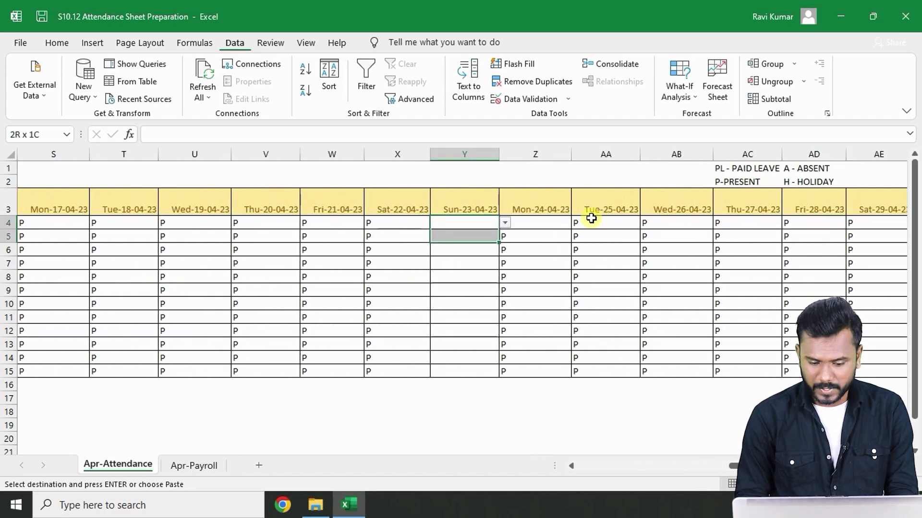
pyautogui.hotkey('shift', 'Down')
pyautogui.hotkey('shift', 'Down')
pyautogui.hotkey('shift', 'Down')
pyautogui.hotkey('shift', 'Down')
pyautogui.hotkey('shift', 'Down')
pyautogui.hotkey('shift', 'Down')
pyautogui.hotkey('shift', 'Down')
pyautogui.hotkey('shift', 'Down')
pyautogui.hotkey('shift', 'Down')
pyautogui.hotkey('shift', 'Down')
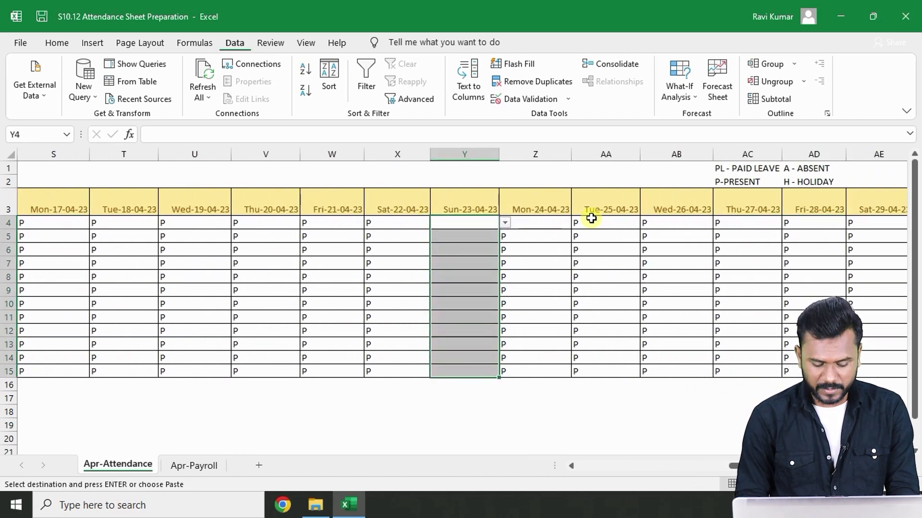
pyautogui.hotkey('ctrl', 'v')
# - Paste H into Sun-30-04-23 for all employees
pyautogui.press('Right')
pyautogui.press('Right')
pyautogui.press('Right')
pyautogui.press('Right')
pyautogui.press('Right')
pyautogui.press('Right')
pyautogui.press('Right')
pyautogui.press('Right')
pyautogui.press('Right')
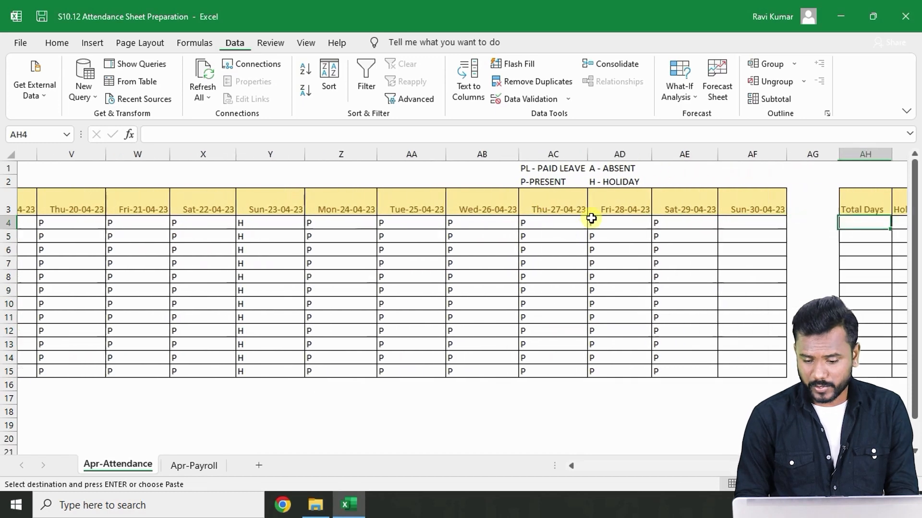
pyautogui.press('Left')
pyautogui.press('Left')
pyautogui.hotkey('shift', 'Down')
pyautogui.hotkey('shift', 'Down')
pyautogui.hotkey('shift', 'Down')
pyautogui.hotkey('shift', 'Down')
pyautogui.hotkey('shift', 'Down')
pyautogui.hotkey('shift', 'Down')
pyautogui.hotkey('shift', 'Down')
pyautogui.hotkey('shift', 'Down')
pyautogui.hotkey('shift', 'Down')
pyautogui.hotkey('shift', 'Down')
pyautogui.hotkey('shift', 'Down')
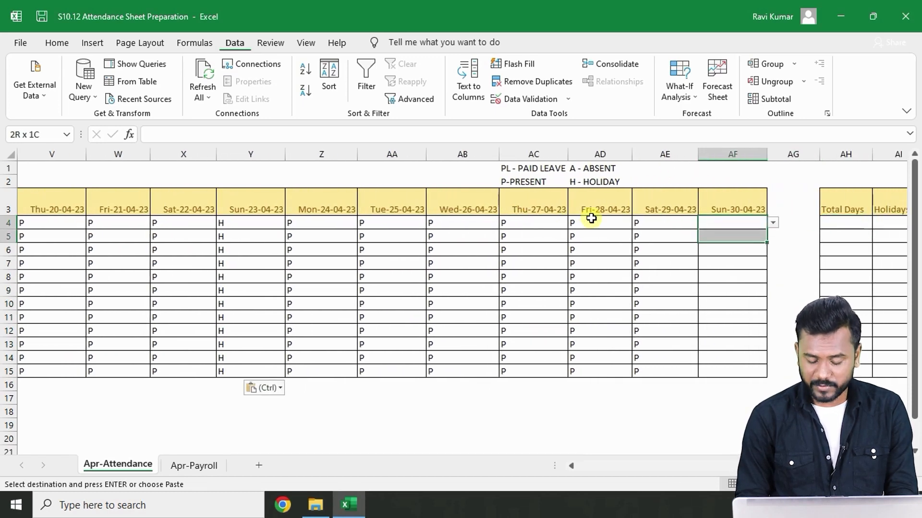
pyautogui.hotkey('ctrl', 'v')
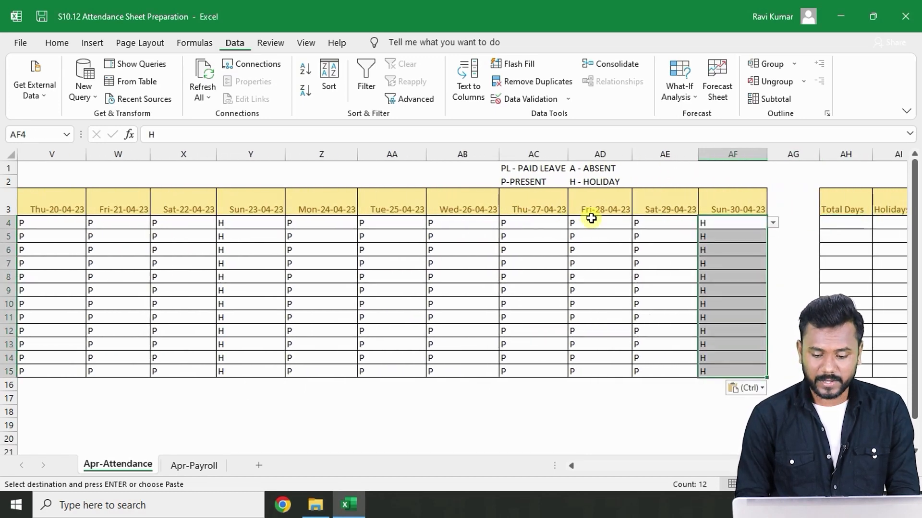
# - Enter H on Sat-29-04-23 for the first employee and copy it down the column for all employees
pyautogui.press('Left')
pyautogui.press('Left')
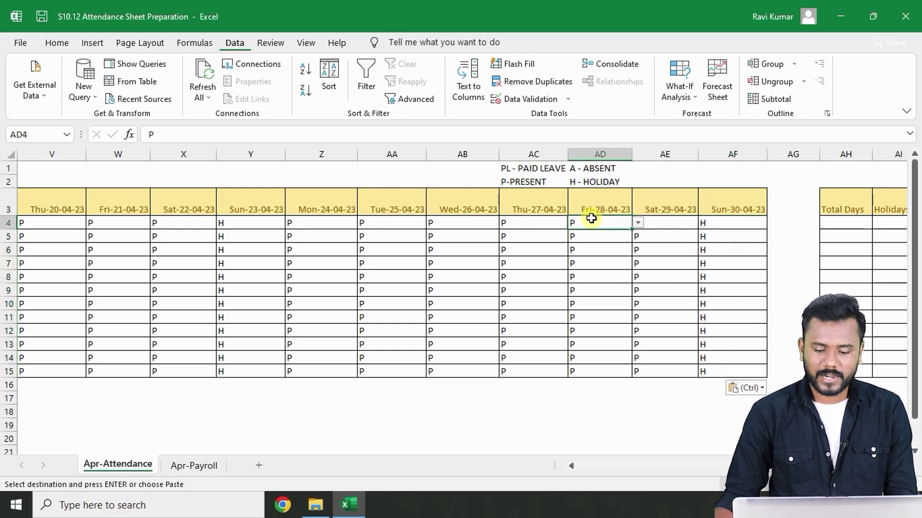
pyautogui.click(656, 224)
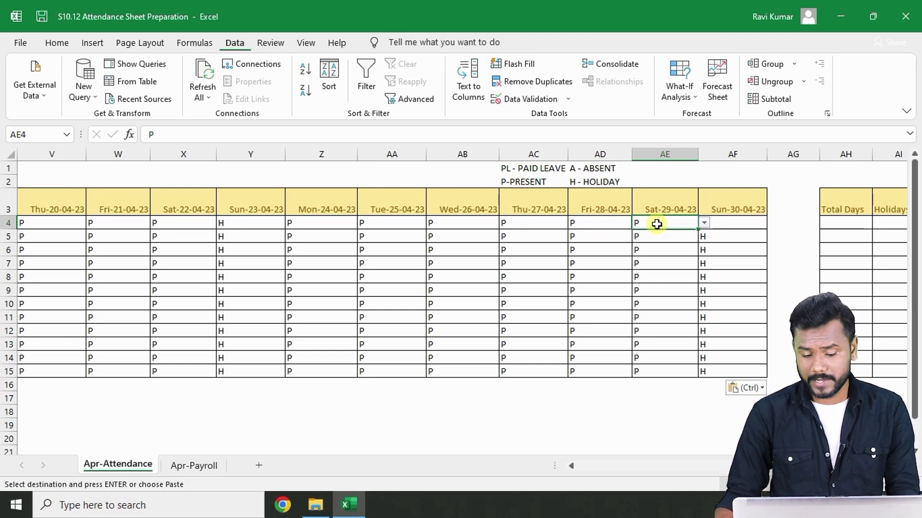
pyautogui.write('H')
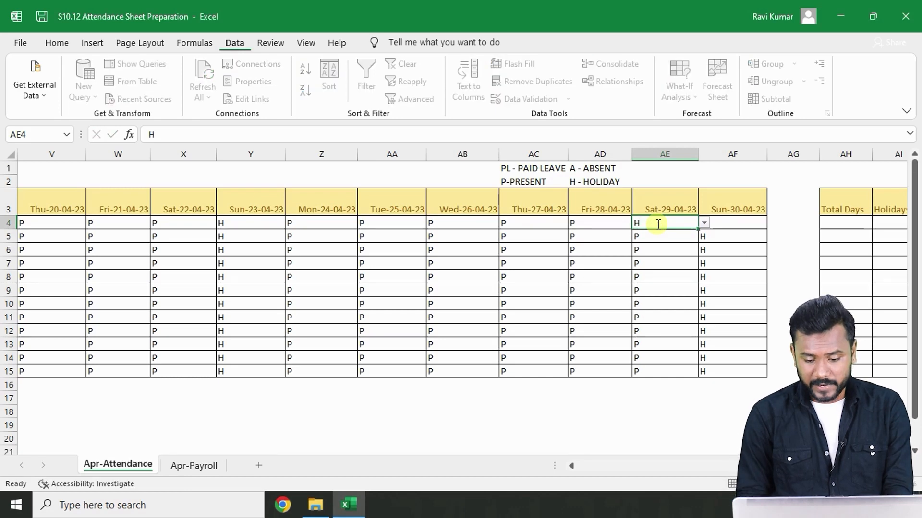
pyautogui.press('Return')
pyautogui.write('H')
pyautogui.press('Return')
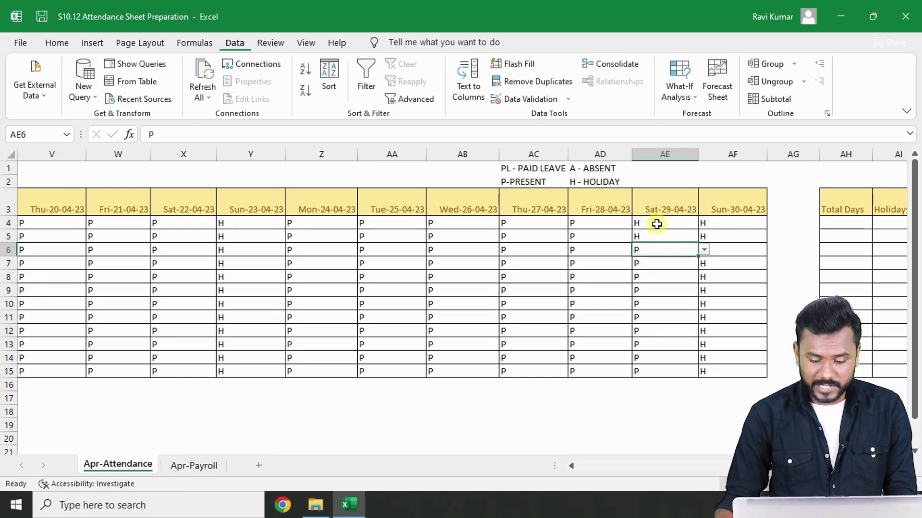
pyautogui.click(657, 224)
pyautogui.hotkey('ctrl', 'c')
pyautogui.hotkey('shift', 'Down')
pyautogui.hotkey('shift', 'Down')
pyautogui.hotkey('shift', 'Down')
pyautogui.hotkey('shift', 'Down')
pyautogui.hotkey('shift', 'Down')
pyautogui.hotkey('shift', 'Down')
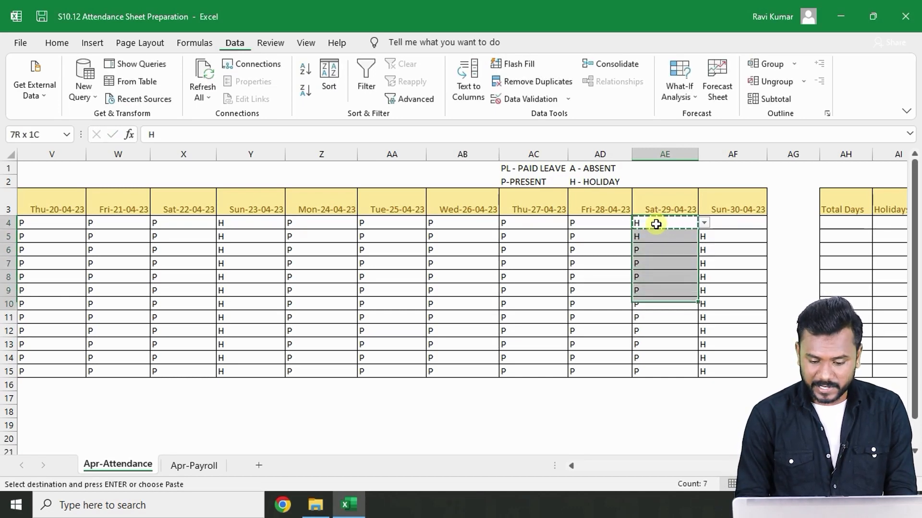
pyautogui.hotkey('shift', 'Down')
pyautogui.hotkey('shift', 'Down')
pyautogui.hotkey('shift', 'Down')
pyautogui.hotkey('shift', 'Down')
pyautogui.hotkey('shift', 'Down')
pyautogui.hotkey('ctrl', 'v')
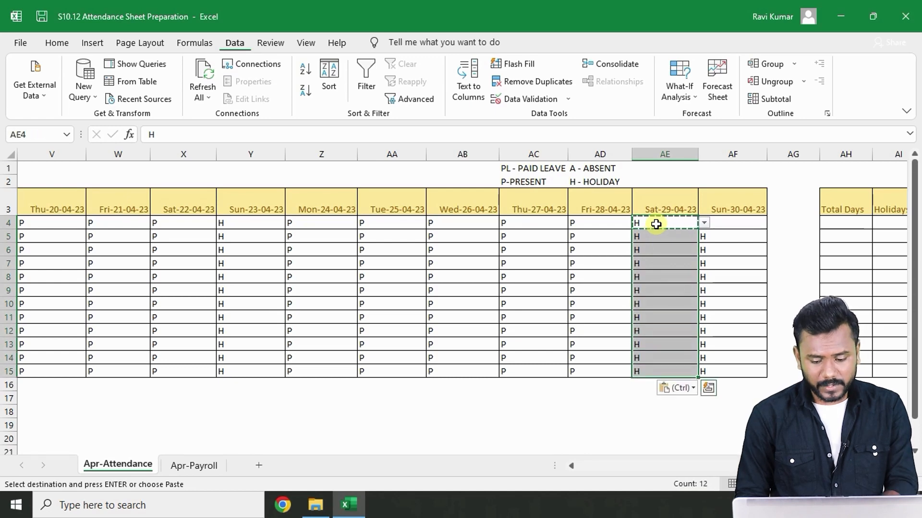
pyautogui.press('Escape')
pyautogui.press('Return')
pyautogui.press('Return')
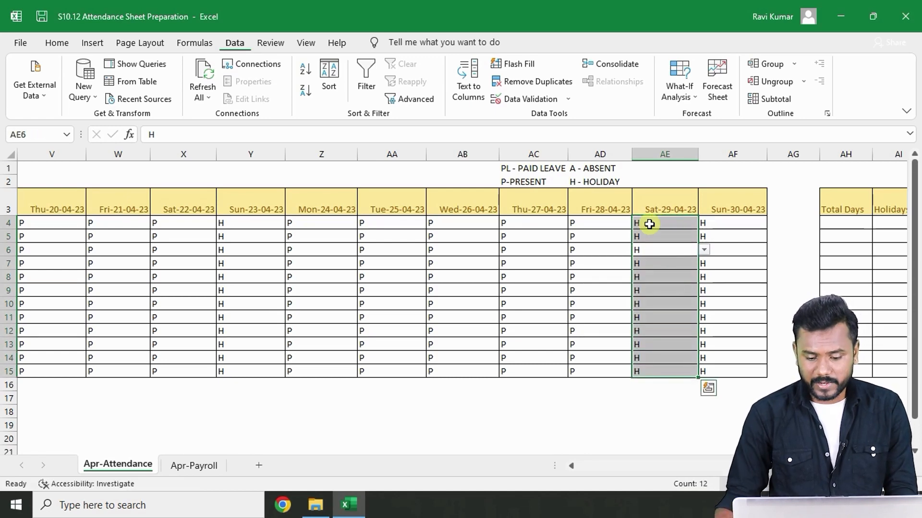
# - Review the filled attendance codes back from the end of April to the start of the sheet
pyautogui.click(533, 423)
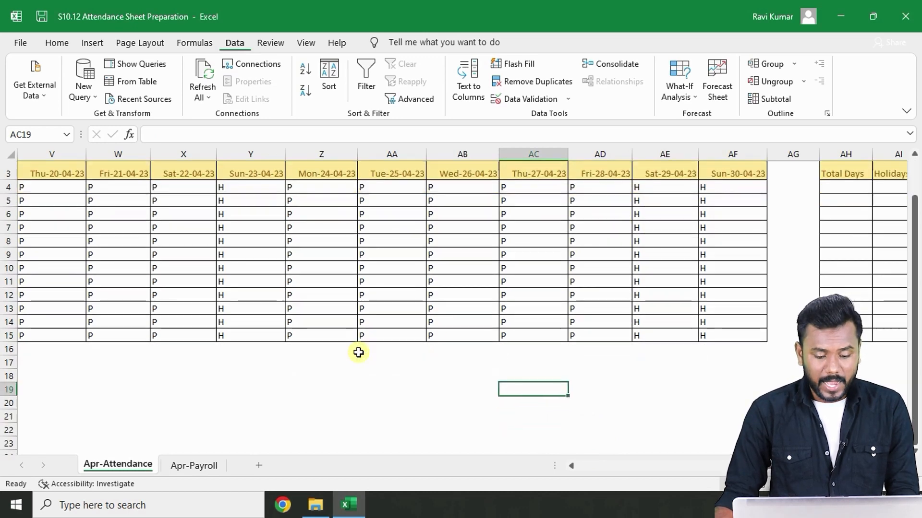
pyautogui.press('Left')
pyautogui.press('Left')
pyautogui.press('Left')
pyautogui.press('Left')
pyautogui.press('Left')
pyautogui.press('Left')
pyautogui.press('Left')
pyautogui.press('Left')
pyautogui.press('Left')
pyautogui.press('Left')
pyautogui.press('Left')
pyautogui.press('Left')
pyautogui.press('Left')
pyautogui.press('Left')
pyautogui.press('Left')
pyautogui.press('Left')
pyautogui.press('Left')
pyautogui.press('Left')
pyautogui.press('Left')
pyautogui.press('Left')
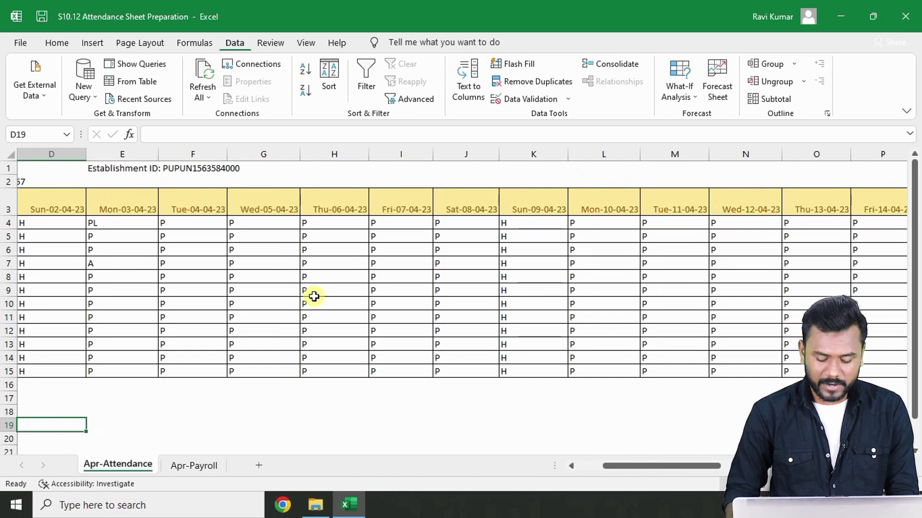
pyautogui.press('Left')
pyautogui.press('Left')
pyautogui.press('Left')
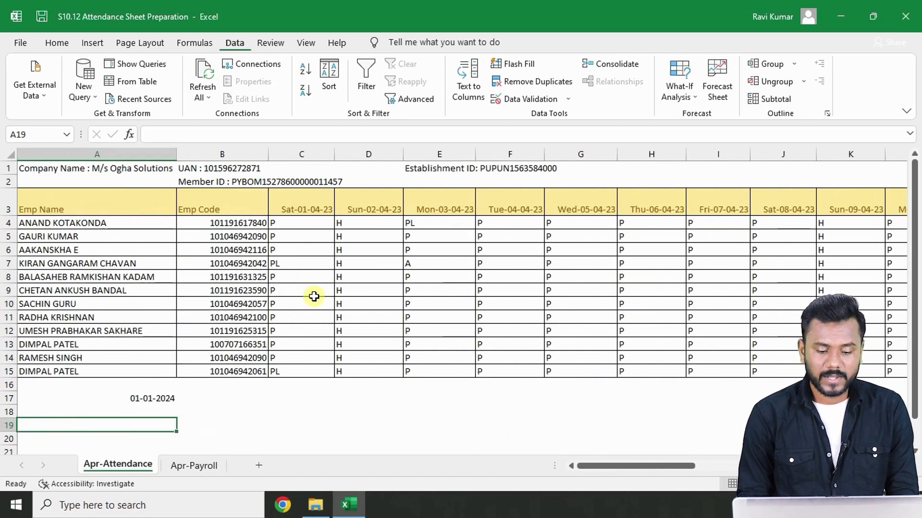
pyautogui.press('Right')
pyautogui.press('Right')
pyautogui.press('Right')
pyautogui.press('Right')
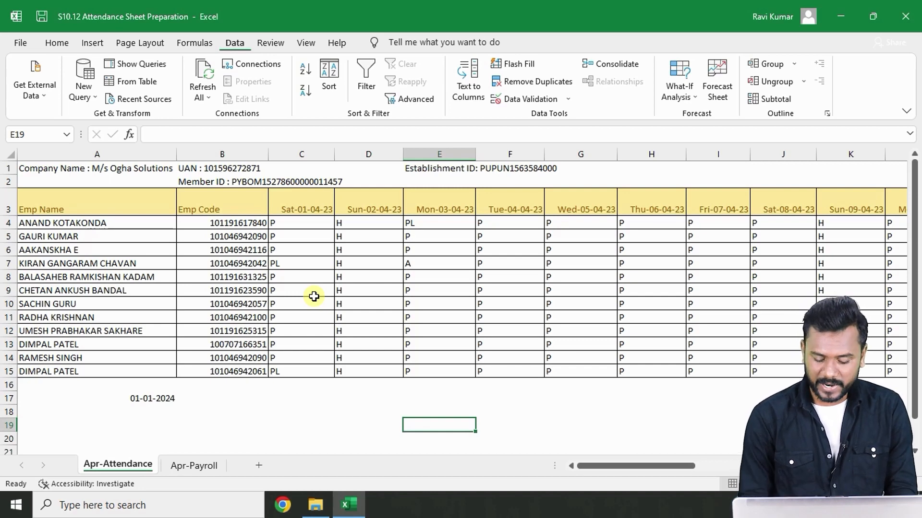
pyautogui.press('Right')
pyautogui.press('Right')
pyautogui.press('Right')
pyautogui.press('Right')
pyautogui.press('Right')
pyautogui.press('Right')
pyautogui.press('Right')
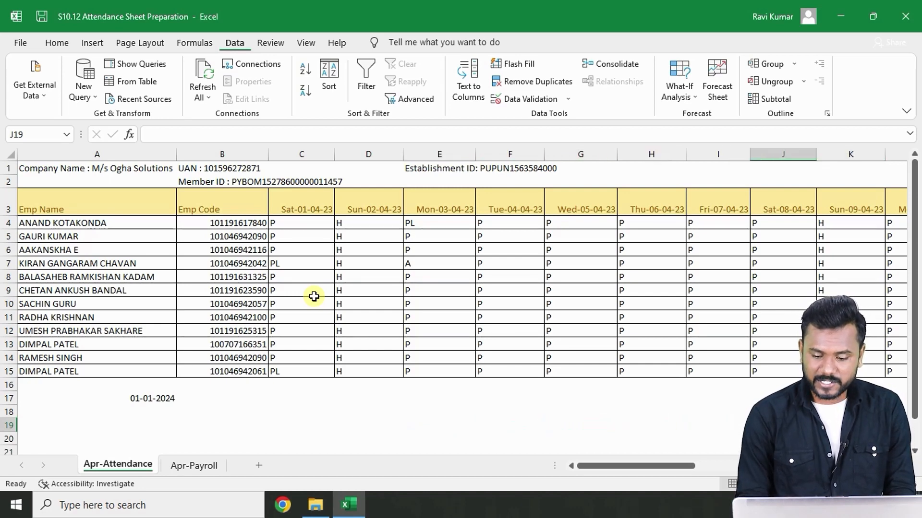
pyautogui.press('Up')
pyautogui.press('Up')
pyautogui.press('Up')
pyautogui.press('Up')
pyautogui.press('Up')
pyautogui.press('Up')
pyautogui.press('Up')
pyautogui.press('Left')
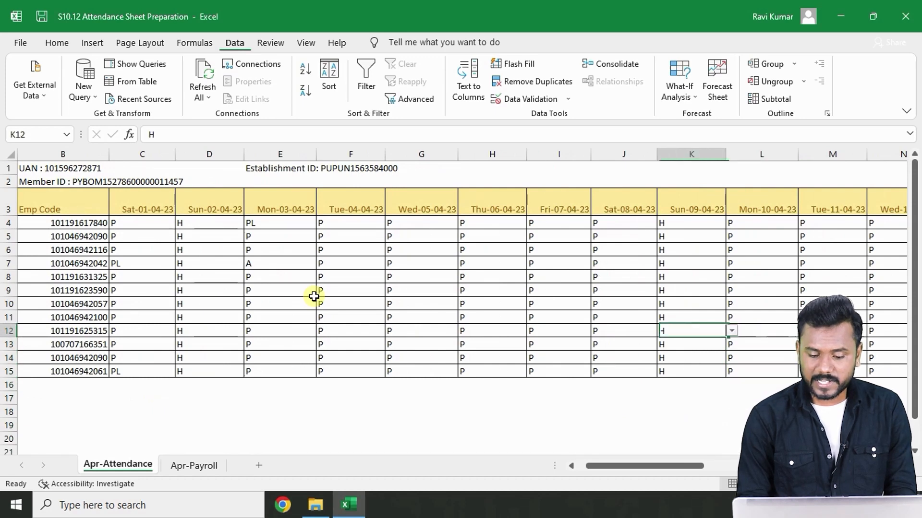
pyautogui.press('Up')
pyautogui.press('Left')
pyautogui.press('Up')
pyautogui.press('Up')
pyautogui.press('Up')
pyautogui.press('Up')
pyautogui.press('Up')
pyautogui.press('Up')
pyautogui.press('Up')
pyautogui.press('Up')
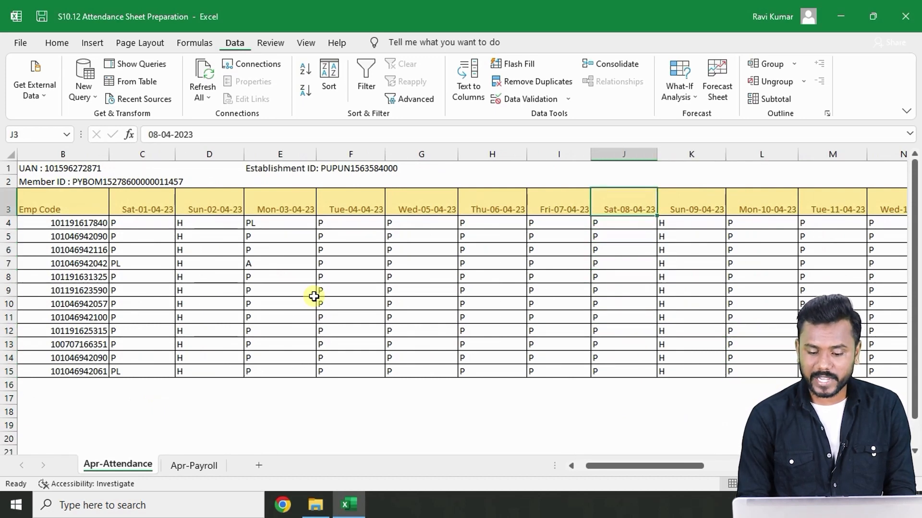
pyautogui.press('Down')
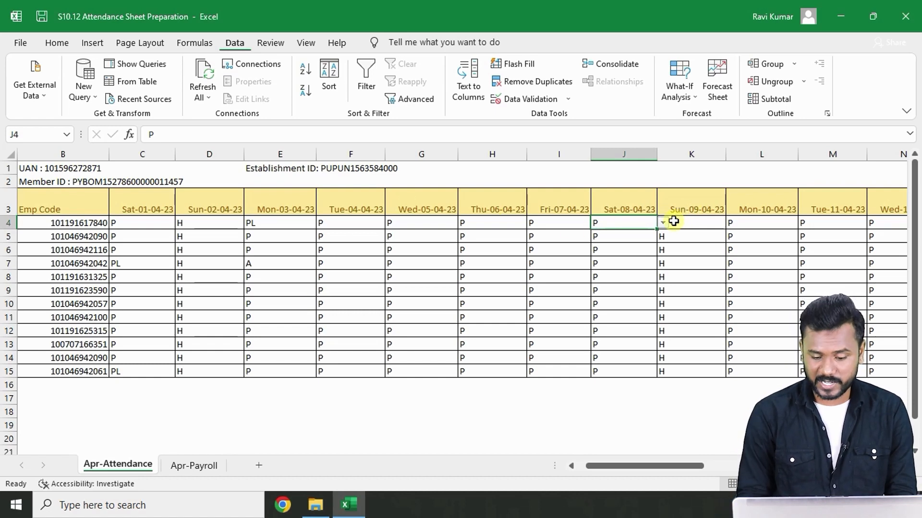
# - Scan across all April dates to the summary columns Total Days through Absent and back
pyautogui.press('Right')
pyautogui.press('Right')
pyautogui.press('Right')
pyautogui.press('Right')
pyautogui.press('Right')
pyautogui.press('Right')
pyautogui.press('Right')
pyautogui.press('Right')
pyautogui.press('Right')
pyautogui.press('Right')
pyautogui.press('Right')
pyautogui.press('Right')
pyautogui.press('Right')
pyautogui.press('Right')
pyautogui.press('Right')
pyautogui.press('Right')
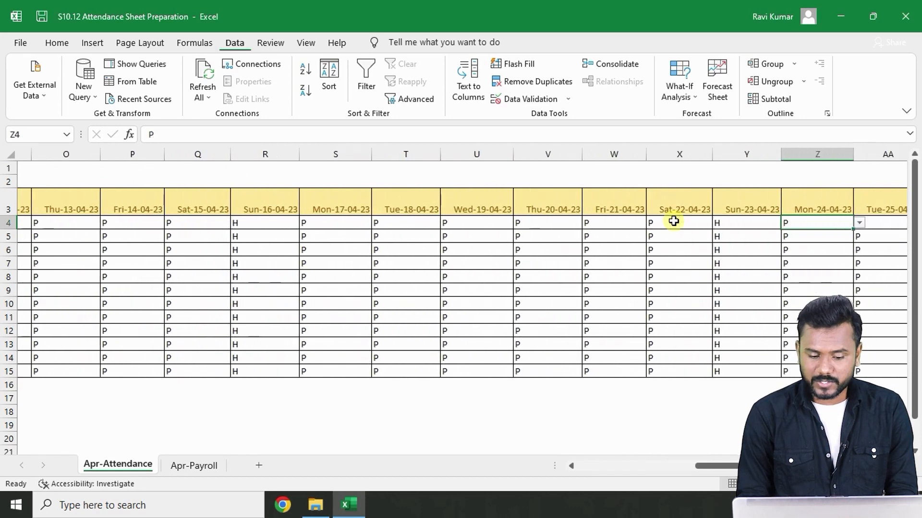
pyautogui.press('Right')
pyautogui.press('Right')
pyautogui.press('Right')
pyautogui.press('Right')
pyautogui.press('Right')
pyautogui.press('Right')
pyautogui.press('Right')
pyautogui.press('Right')
pyautogui.press('Right')
pyautogui.press('Right')
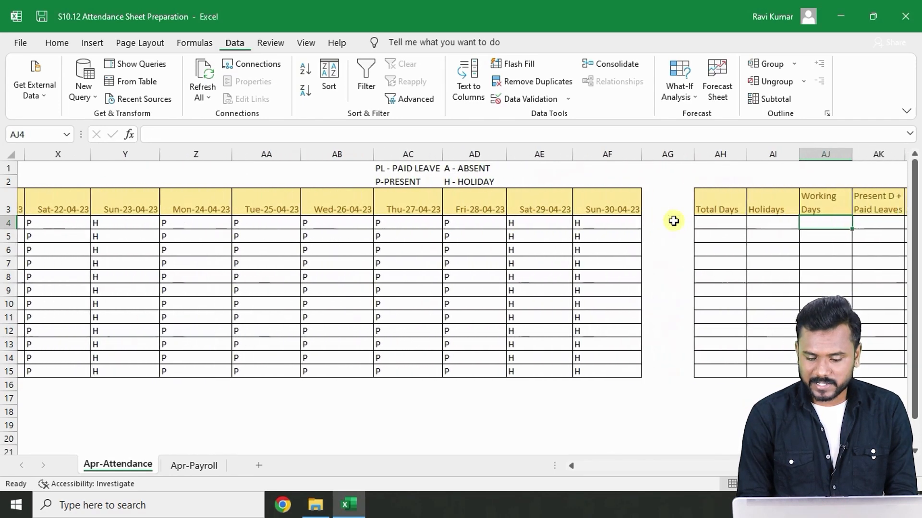
pyautogui.press('Right')
pyautogui.press('Right')
pyautogui.press('Right')
pyautogui.press('Right')
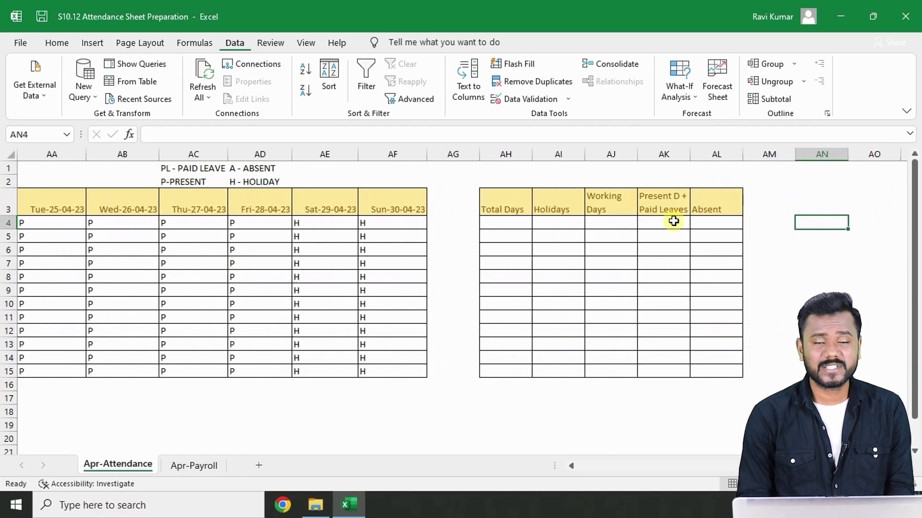
pyautogui.press('Left')
pyautogui.press('Left')
pyautogui.press('Left')
pyautogui.press('Left')
pyautogui.press('Left')
pyautogui.press('Left')
pyautogui.press('Left')
pyautogui.press('Left')
pyautogui.press('Left')
pyautogui.press('Left')
pyautogui.press('Left')
pyautogui.press('Left')
pyautogui.press('Left')
pyautogui.press('Left')
pyautogui.press('Left')
pyautogui.press('Left')
pyautogui.press('Left')
pyautogui.press('Left')
pyautogui.press('Left')
pyautogui.press('Left')
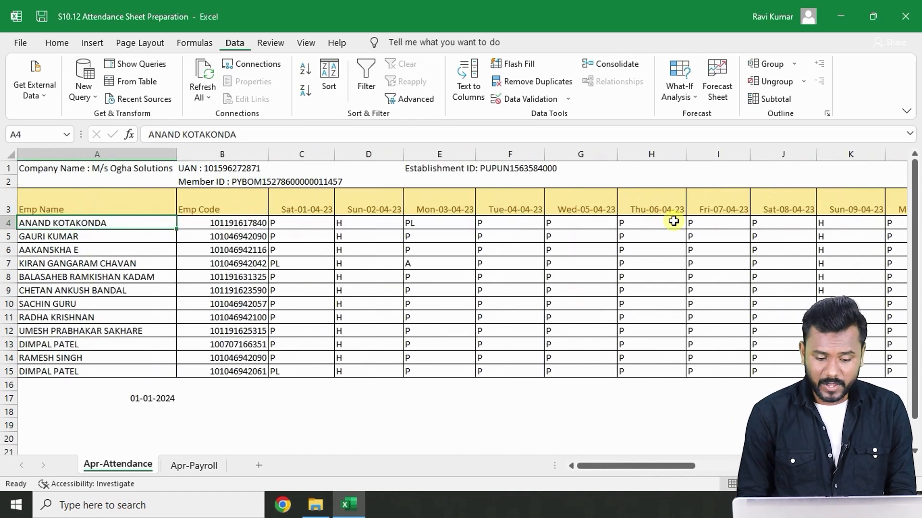
# - Highlight the first employee's Sat-01-04-23 attendance cell with yellow fill
pyautogui.click(282, 229)
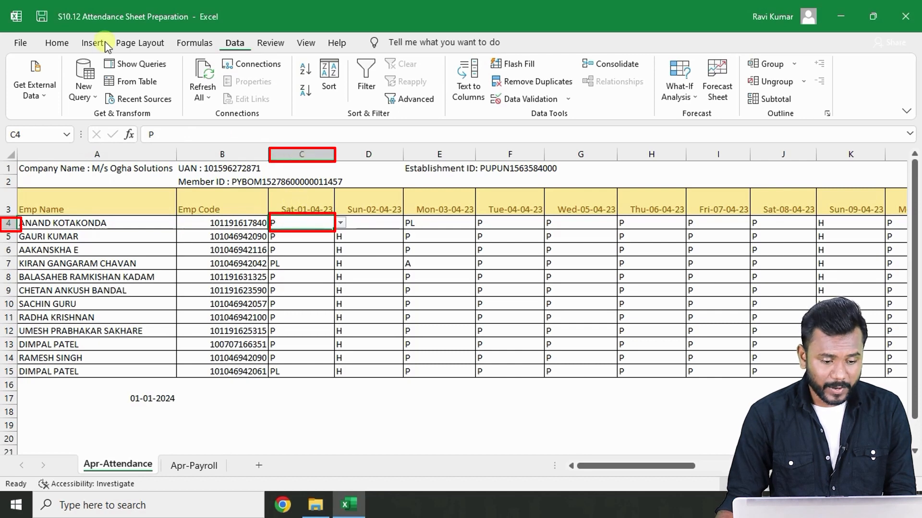
pyautogui.click(57, 43)
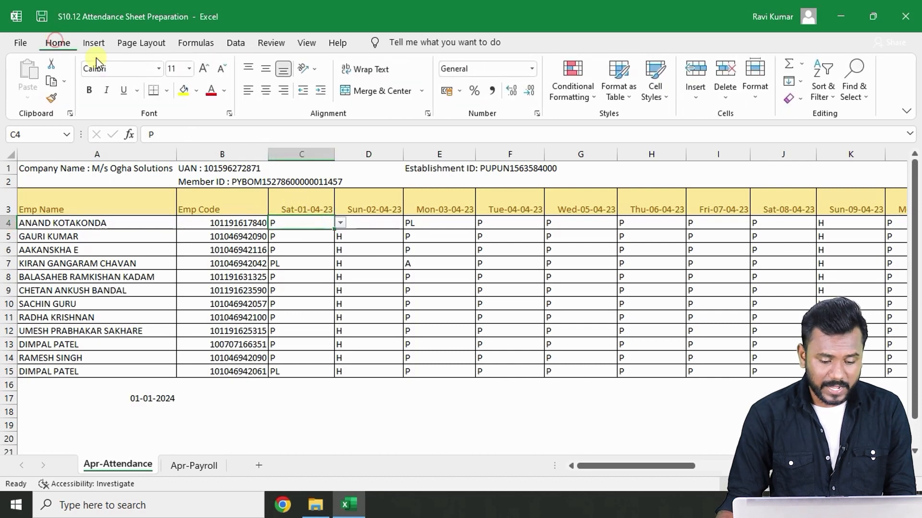
pyautogui.click(184, 92)
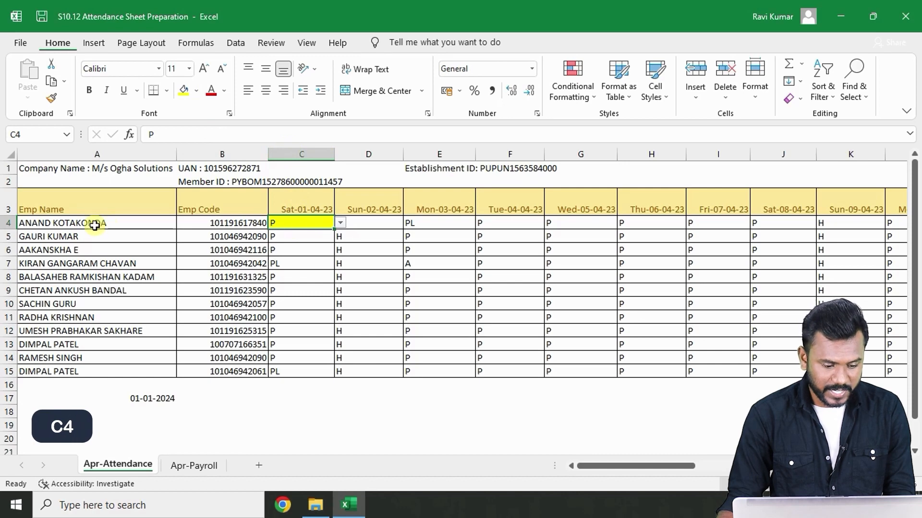
# - Highlight the first employee's Sun-30-04-23 attendance cell with yellow fill
pyautogui.press('Right')
pyautogui.press('Right')
pyautogui.press('Right')
pyautogui.press('Right')
pyautogui.press('Right')
pyautogui.press('Right')
pyautogui.press('Right')
pyautogui.press('Right')
pyautogui.press('Right')
pyautogui.press('Right')
pyautogui.press('Right')
pyautogui.press('Right')
pyautogui.press('Right')
pyautogui.press('Right')
pyautogui.press('Right')
pyautogui.press('Right')
pyautogui.press('Right')
pyautogui.press('Right')
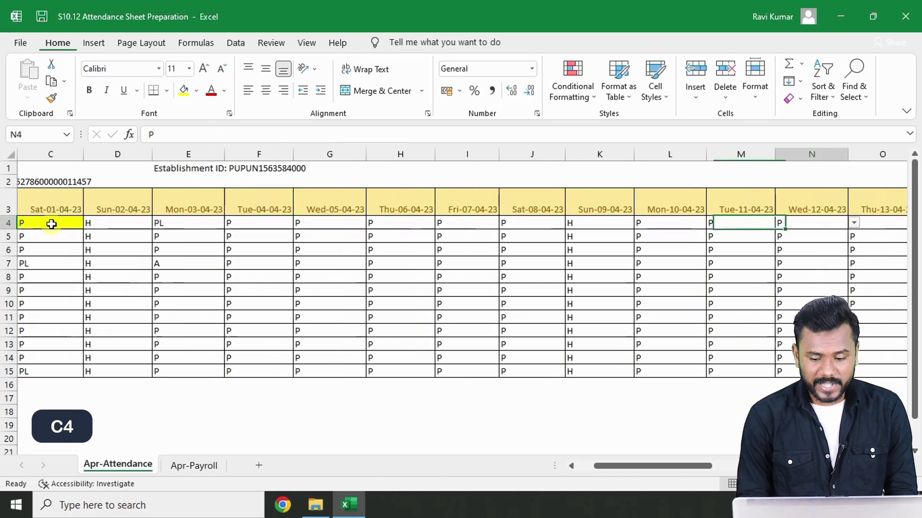
pyautogui.press('Right')
pyautogui.press('Right')
pyautogui.press('Right')
pyautogui.press('Right')
pyautogui.press('Right')
pyautogui.press('Right')
pyautogui.press('Right')
pyautogui.press('Right')
pyautogui.press('Right')
pyautogui.press('Right')
pyautogui.press('Right')
pyautogui.press('Right')
pyautogui.press('Right')
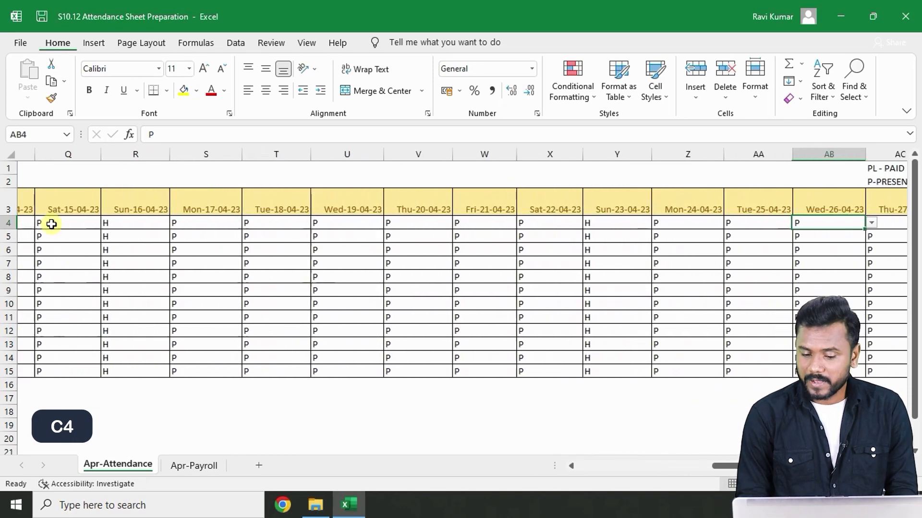
pyautogui.press('Right')
pyautogui.press('Right')
pyautogui.press('Right')
pyautogui.press('Right')
pyautogui.press('Right')
pyautogui.press('Right')
pyautogui.press('Right')
pyautogui.press('Right')
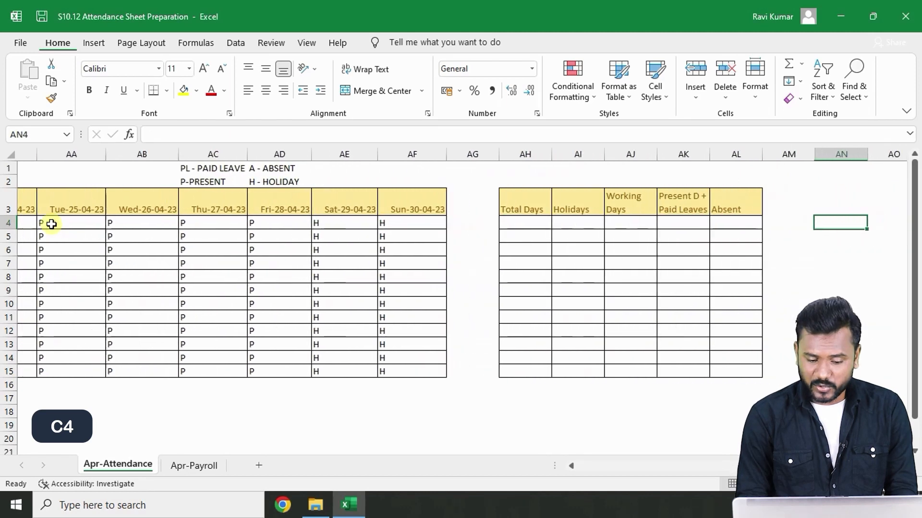
pyautogui.click(323, 222)
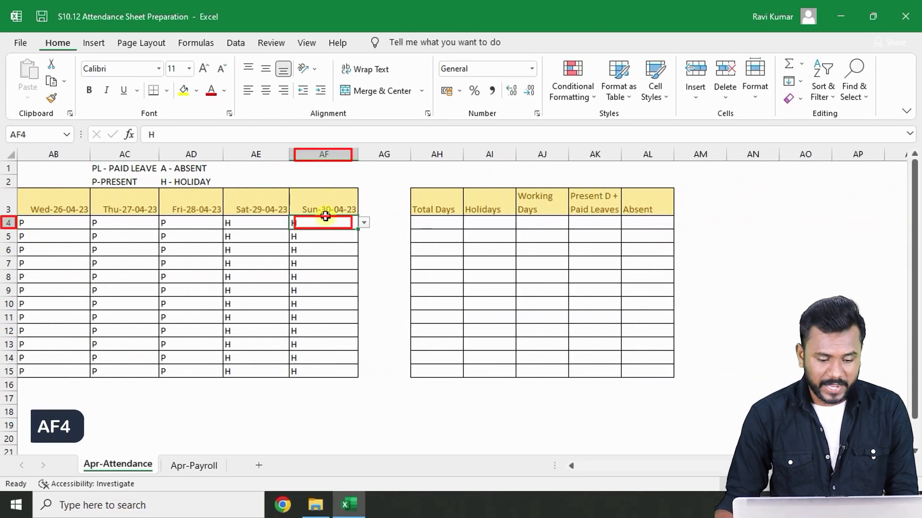
pyautogui.click(183, 92)
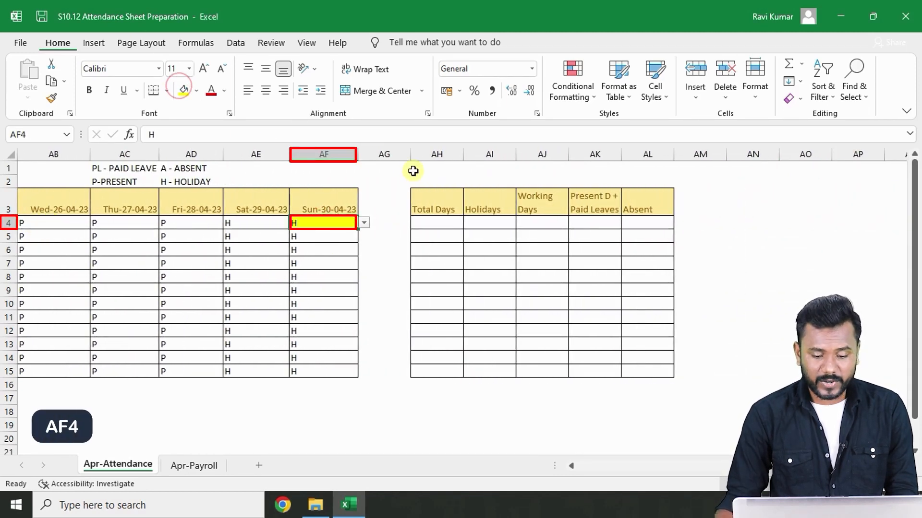
# - Enter the range note C4:AF4 in cell AH1 above Total Days and fill it yellow
pyautogui.click(431, 173)
pyautogui.write('C4:')
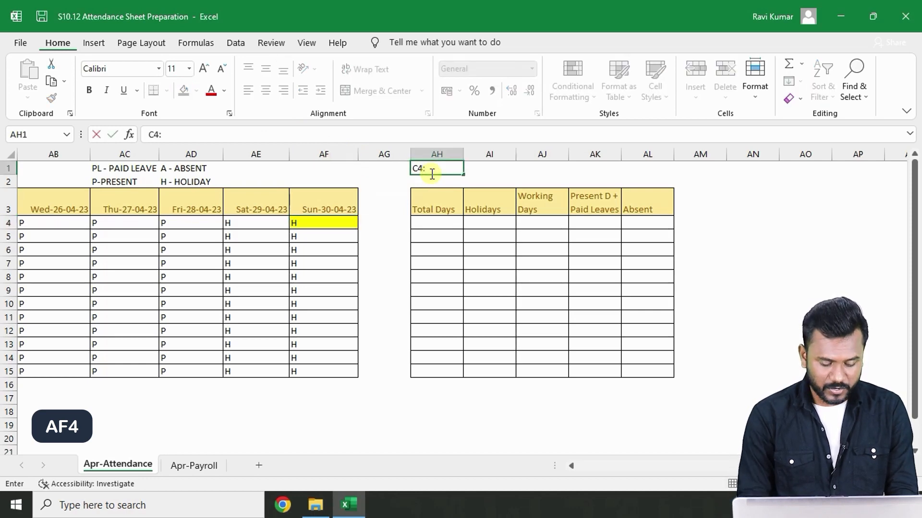
pyautogui.write('AF4')
pyautogui.click(432, 174)
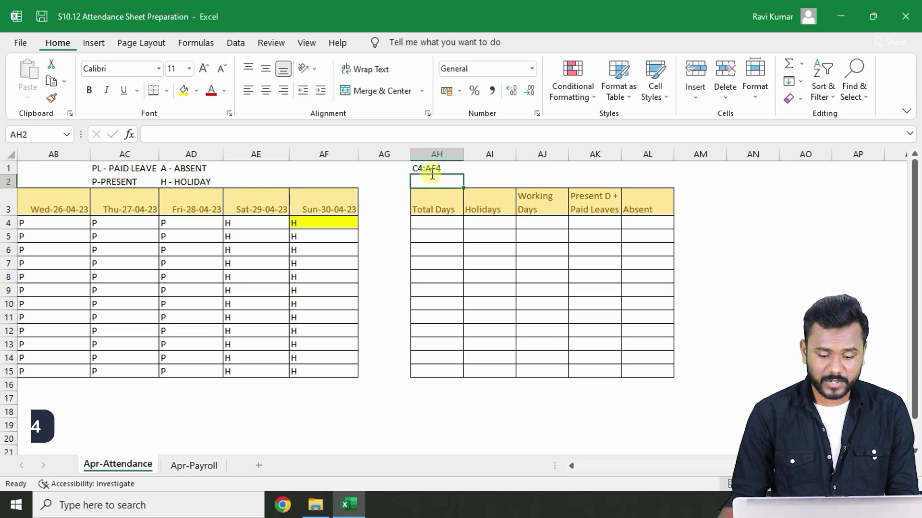
pyautogui.click(183, 91)
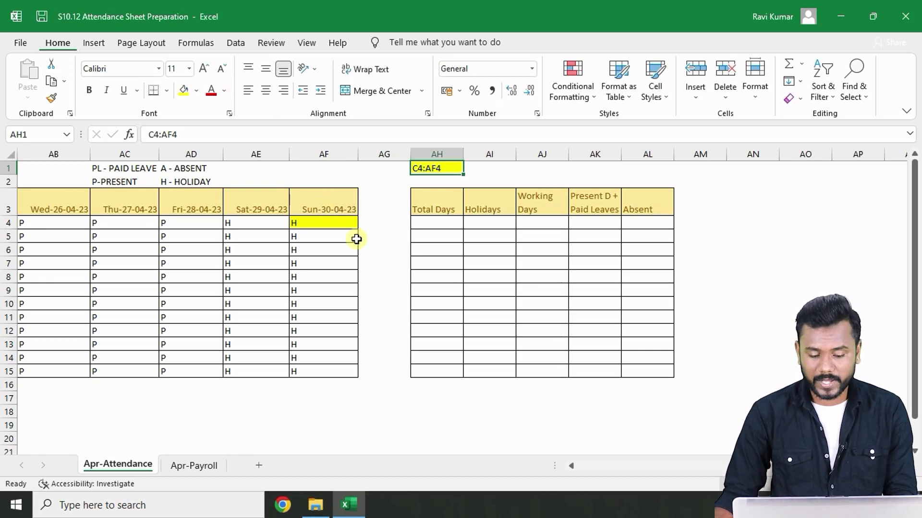
# - Enter =COUNTA(C4:AF4) as the first employee's Total Days
pyautogui.click(436, 224)
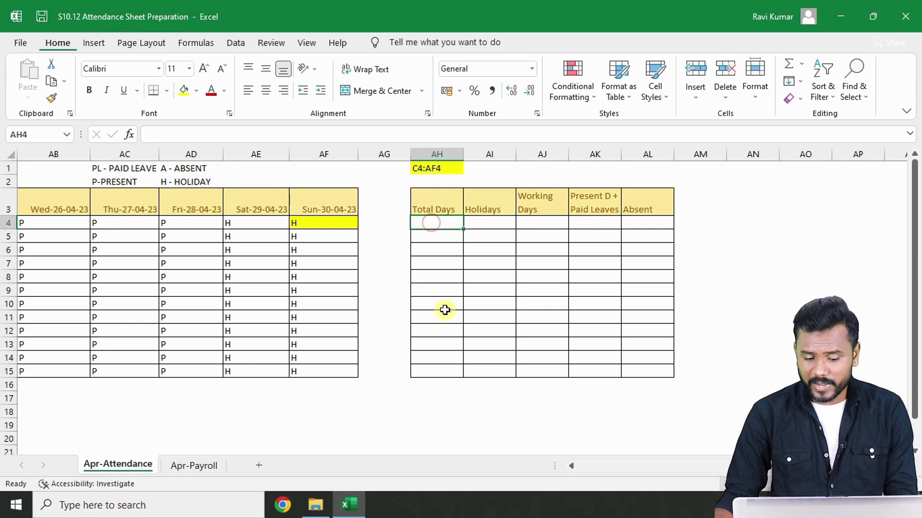
pyautogui.click(454, 265)
pyautogui.click(446, 222)
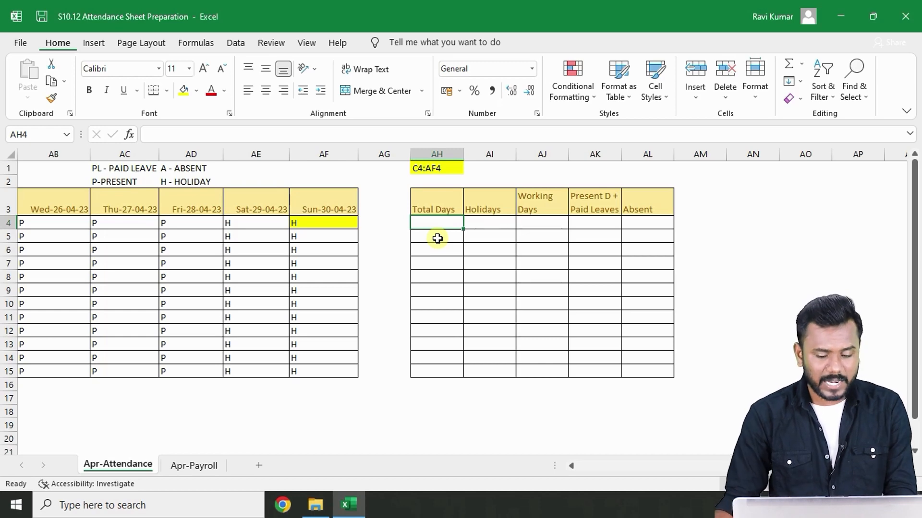
pyautogui.write('=')
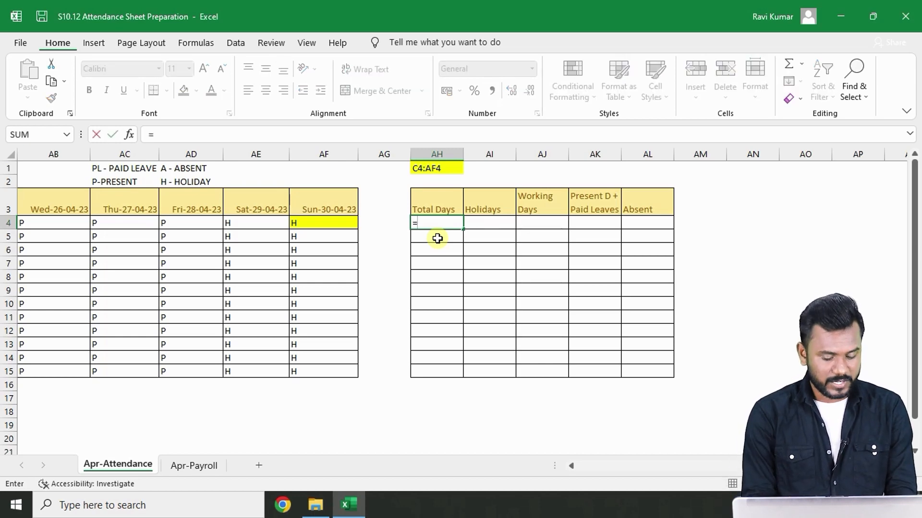
pyautogui.write('COUNT')
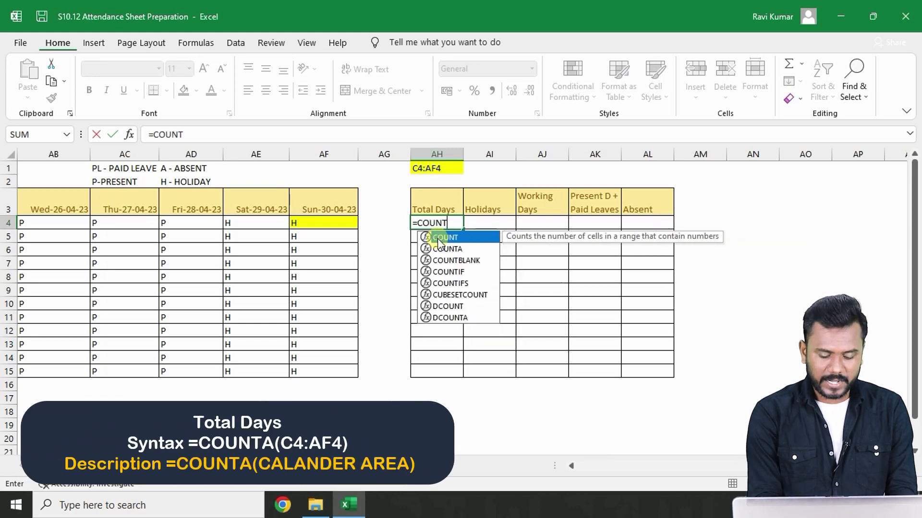
pyautogui.write('A')
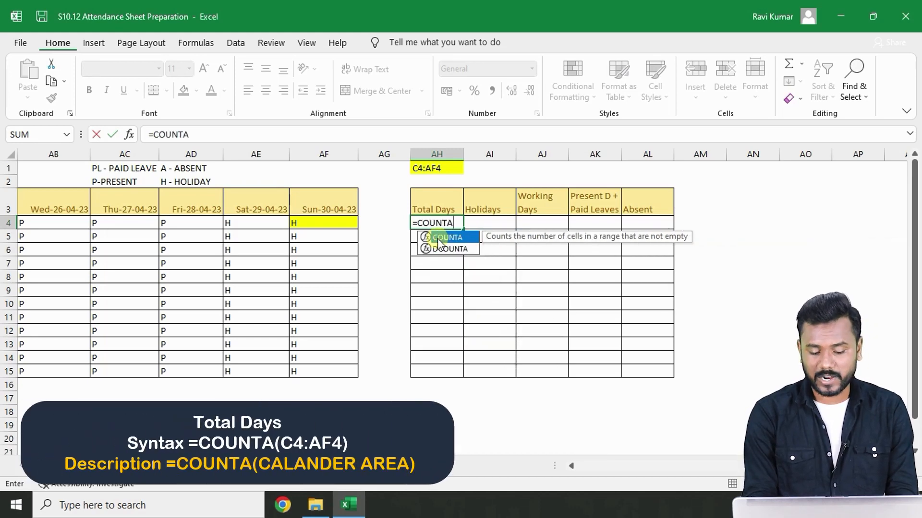
pyautogui.write('(')
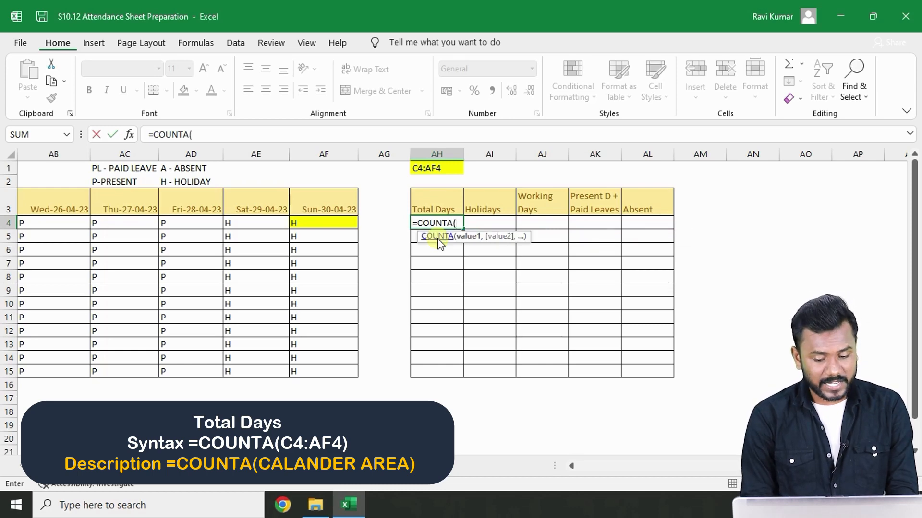
pyautogui.write('C4')
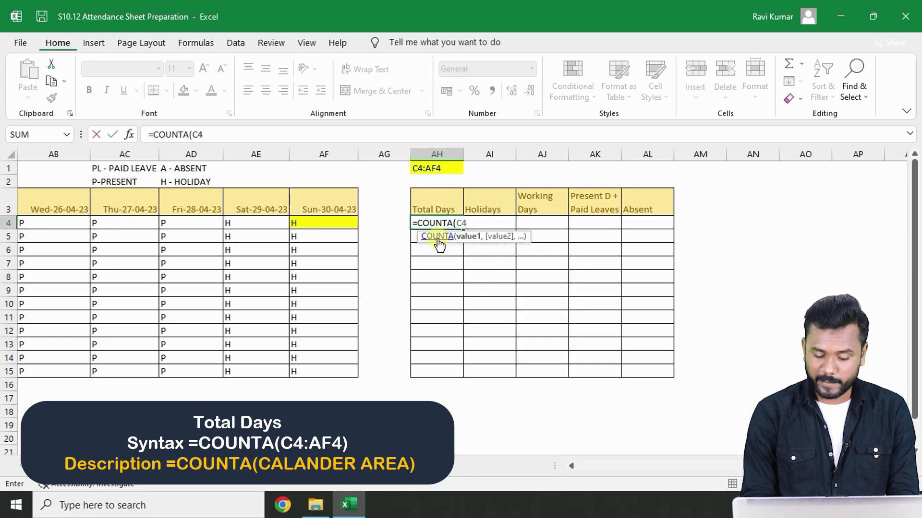
pyautogui.write(':')
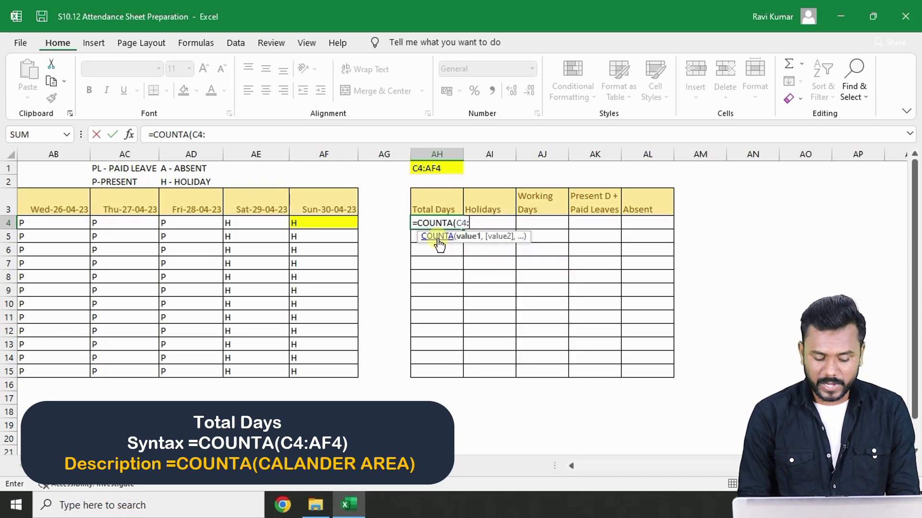
pyautogui.write('AF4')
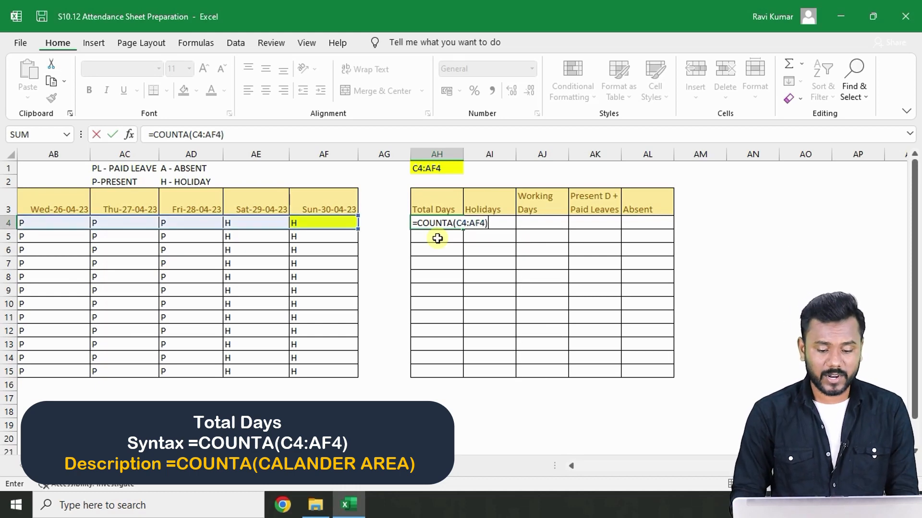
pyautogui.press('Return')
# - Copy the Total Days formula down for all employees through row 15
pyautogui.click(438, 222)
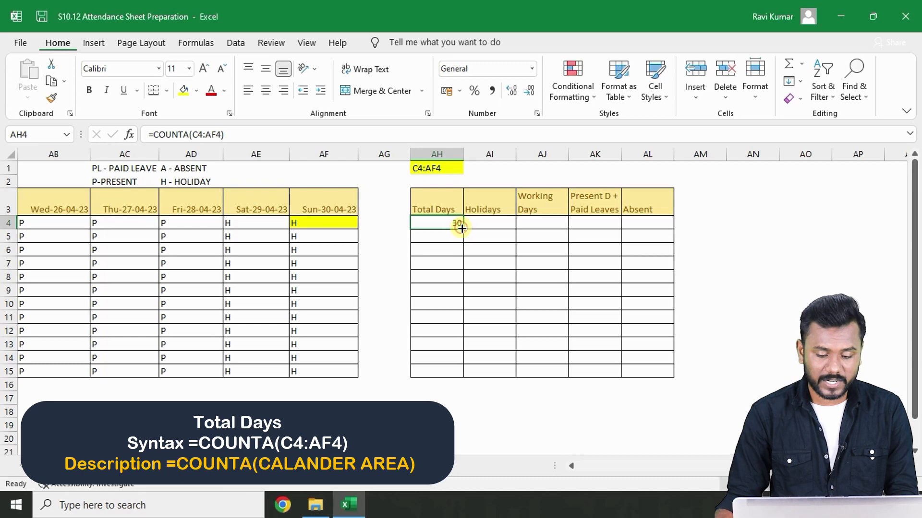
pyautogui.click(483, 237)
pyautogui.click(455, 225)
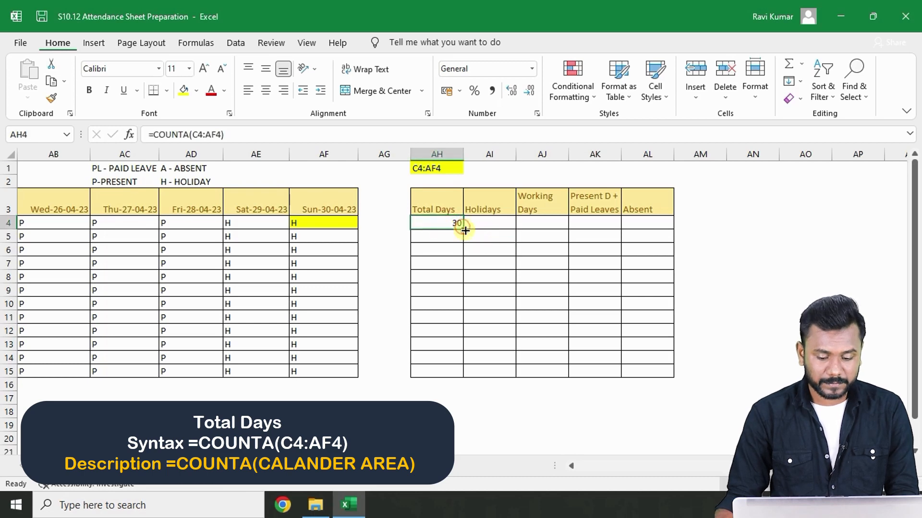
pyautogui.moveTo(462, 229); pyautogui.dragTo(461, 376)
pyautogui.click(477, 304)
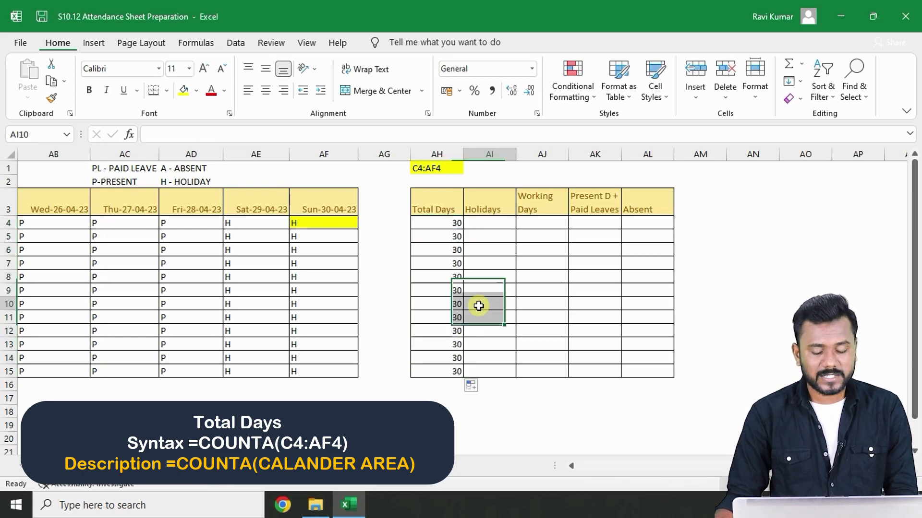
# - Enter the note H in cell AI2 above the Holidays column
pyautogui.click(489, 228)
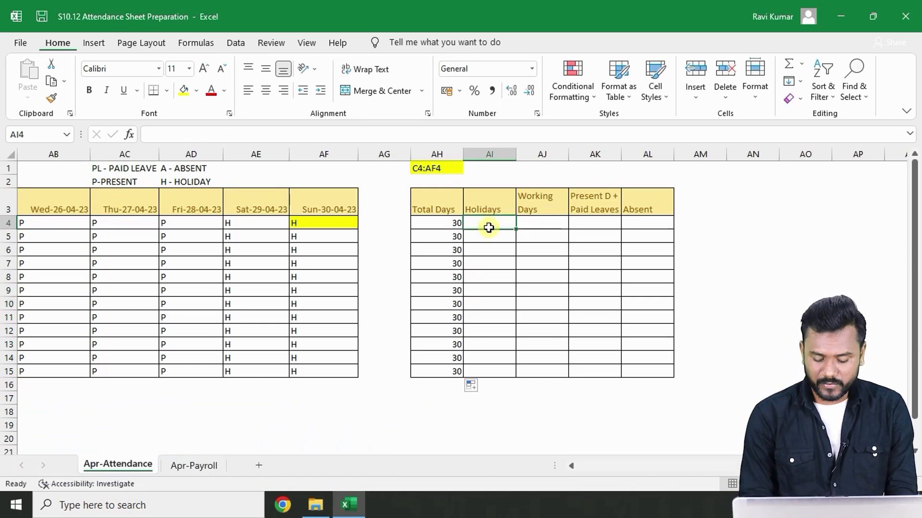
pyautogui.press('Up')
pyautogui.press('Up')
pyautogui.write('H')
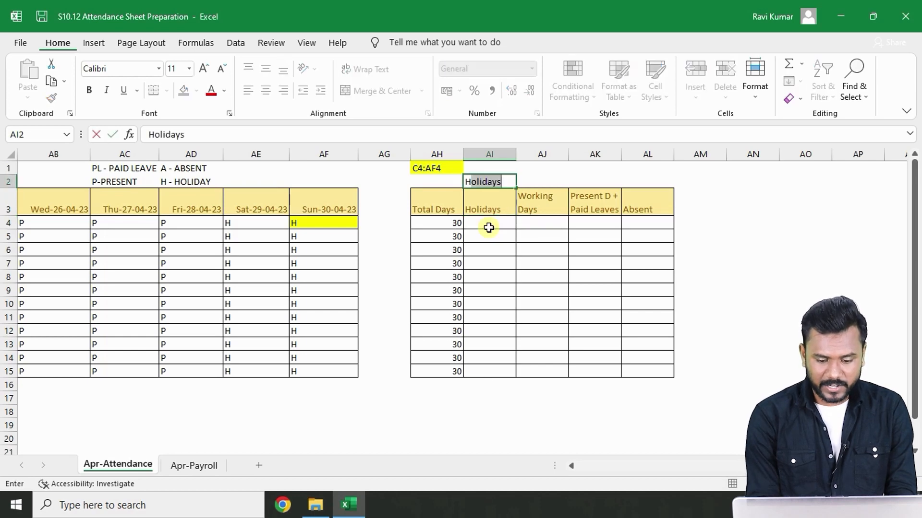
pyautogui.press('Delete')
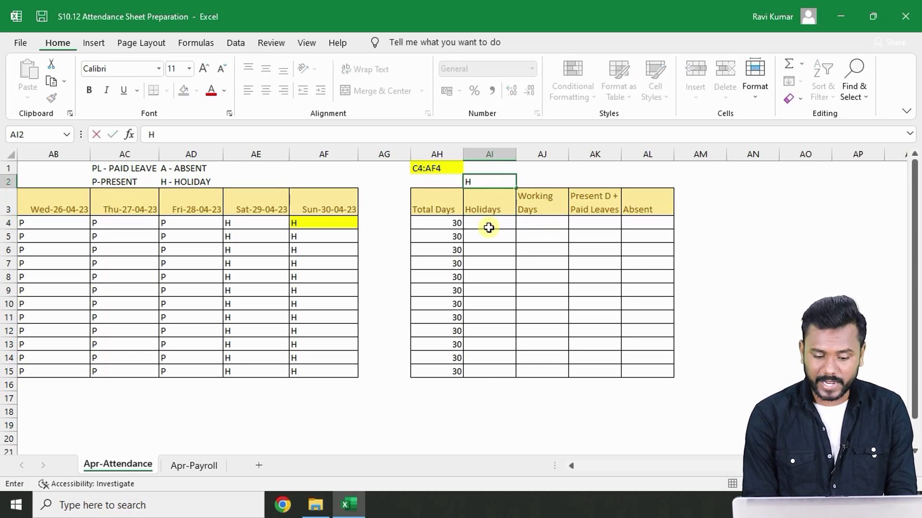
pyautogui.press('Return')
pyautogui.press('Down')
pyautogui.press('Up')
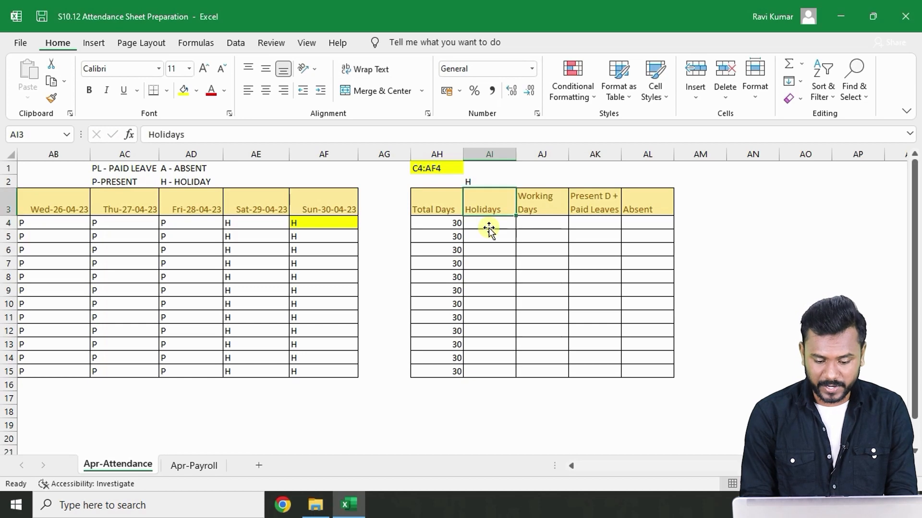
pyautogui.press('Down')
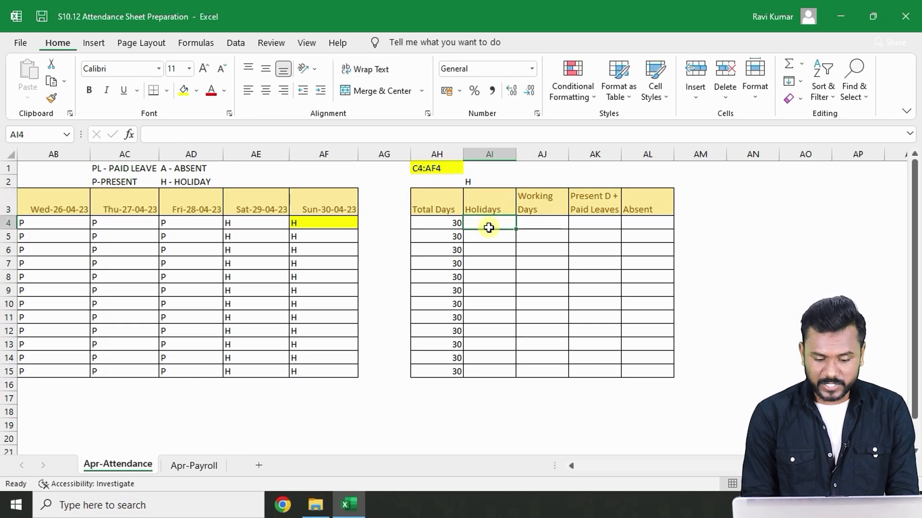
# - Open the first employee's Total Days formula for review and leave it unchanged
pyautogui.press('Left')
pyautogui.press('F2')
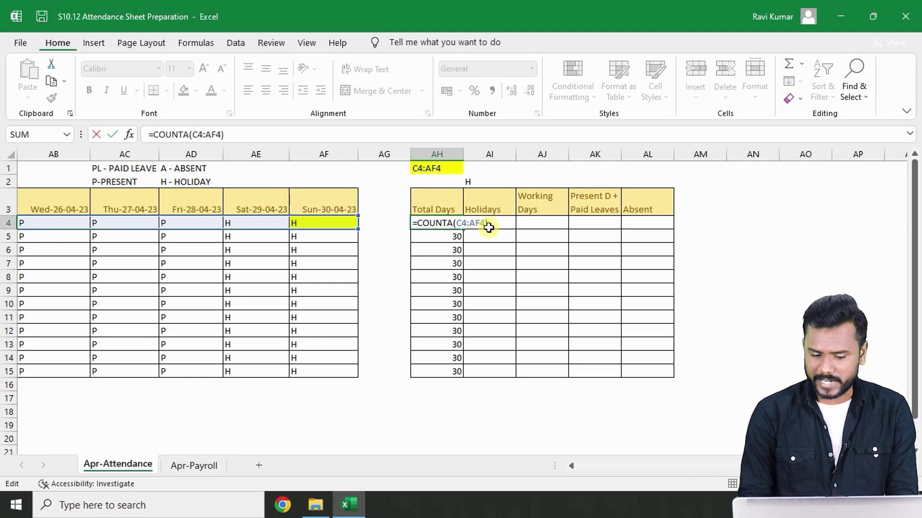
pyautogui.press('Escape')
# - Enter =COUNTIF(C4:AF4,"H") as the first employee's Holidays and copy it down through row 15
pyautogui.click(489, 228)
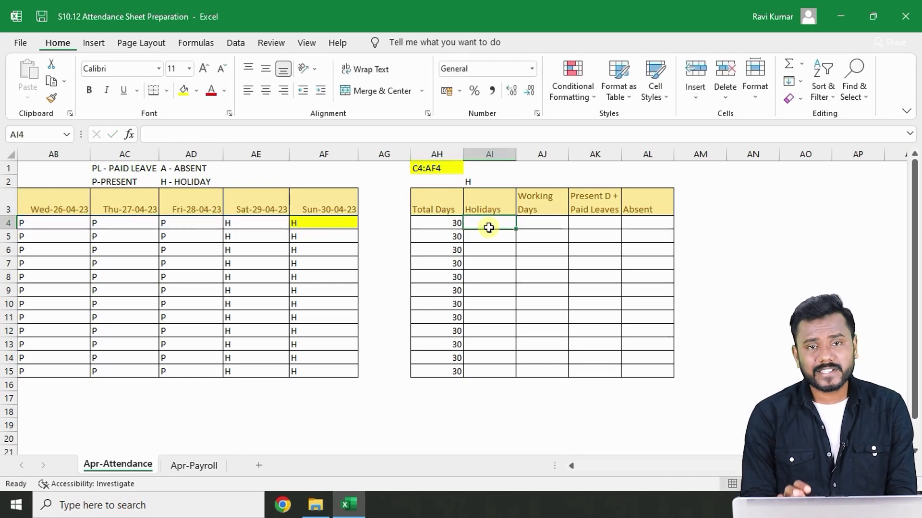
pyautogui.write('=')
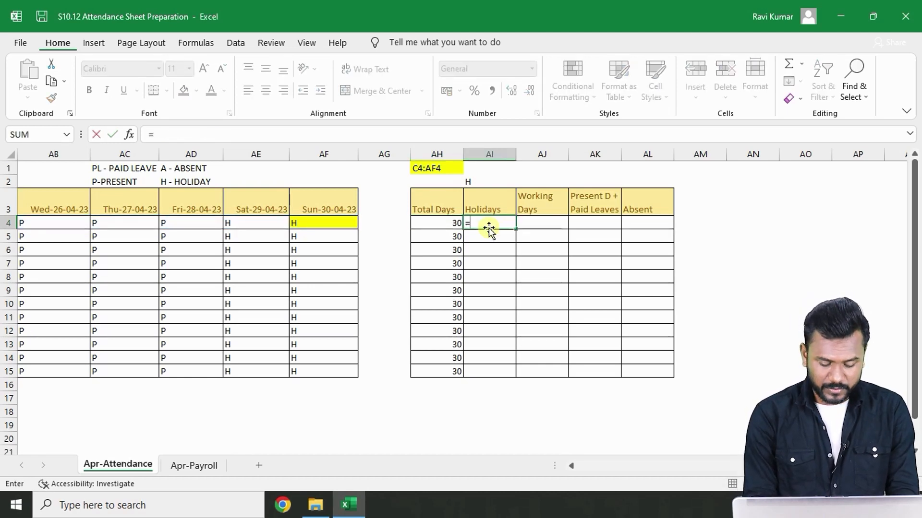
pyautogui.write('COUNT')
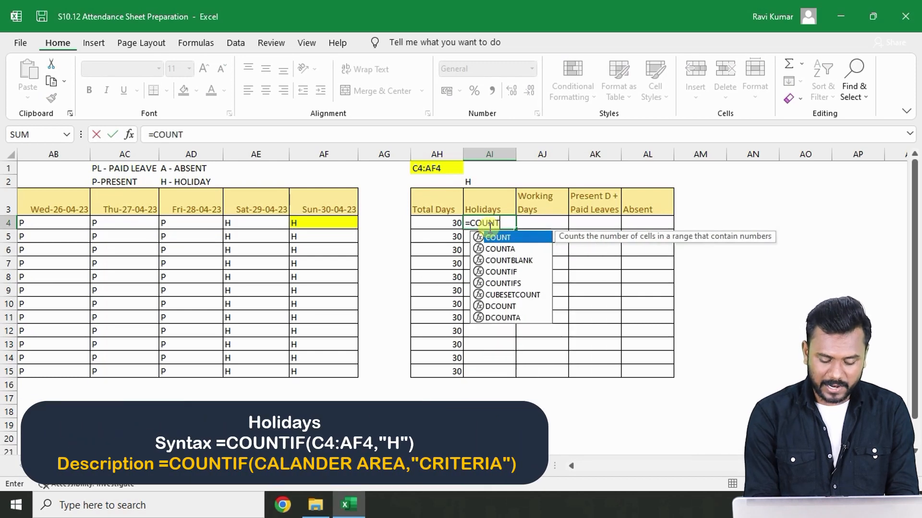
pyautogui.write('IF')
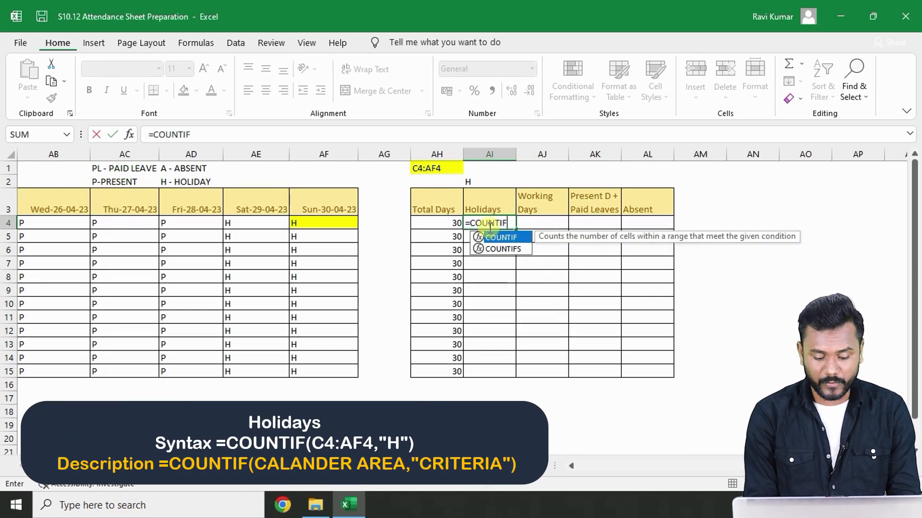
pyautogui.write('(')
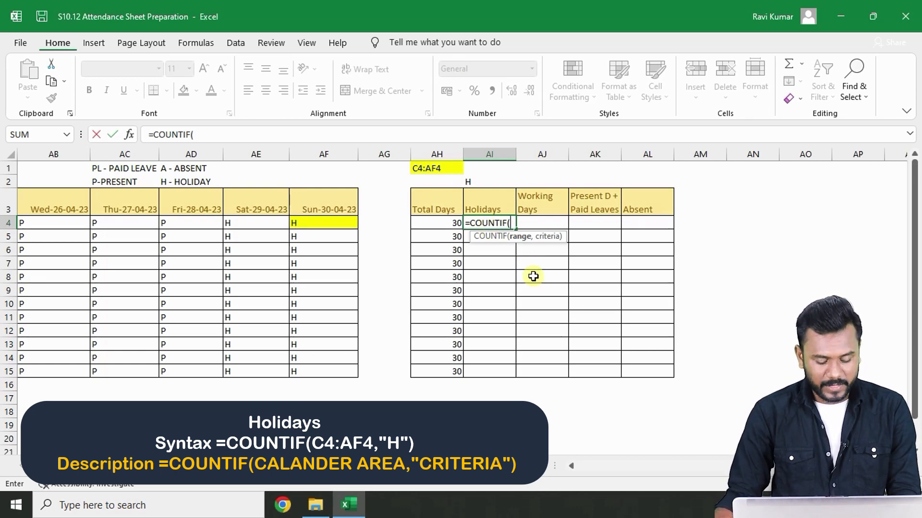
pyautogui.write('C4')
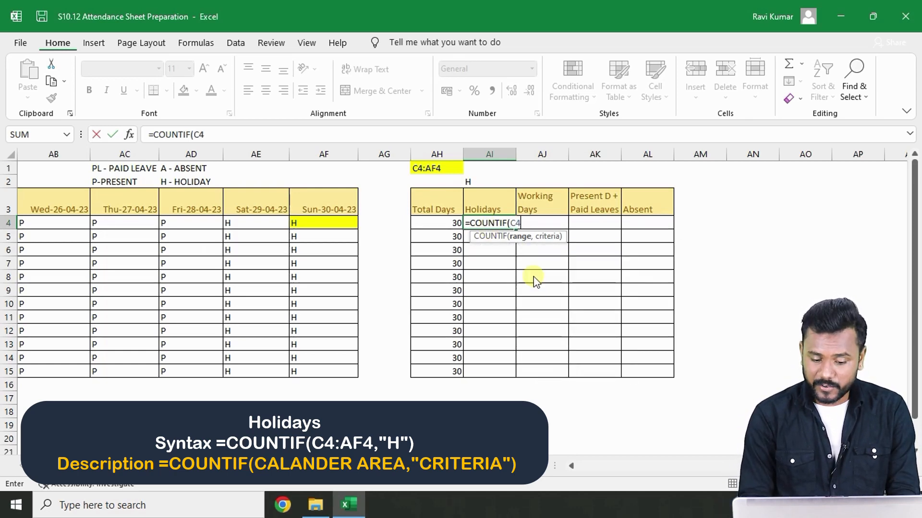
pyautogui.write(':AF4,')
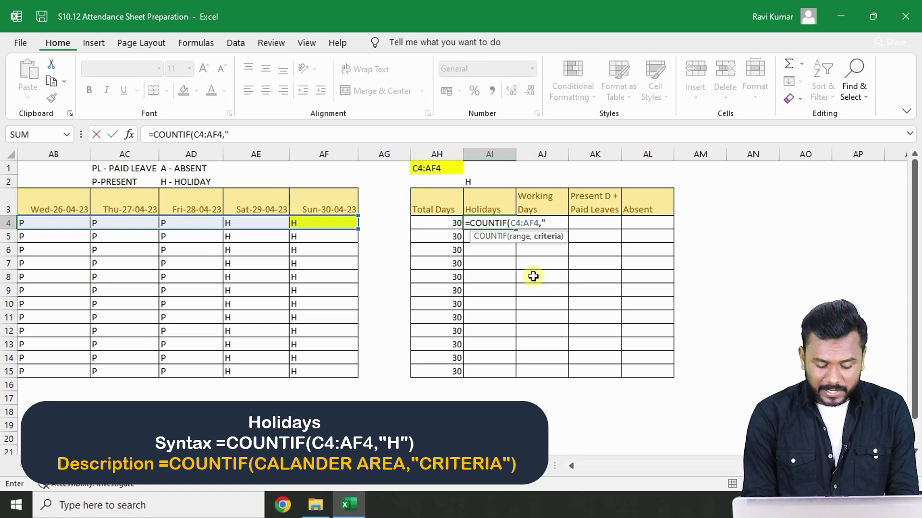
pyautogui.write('h')
pyautogui.write('H')
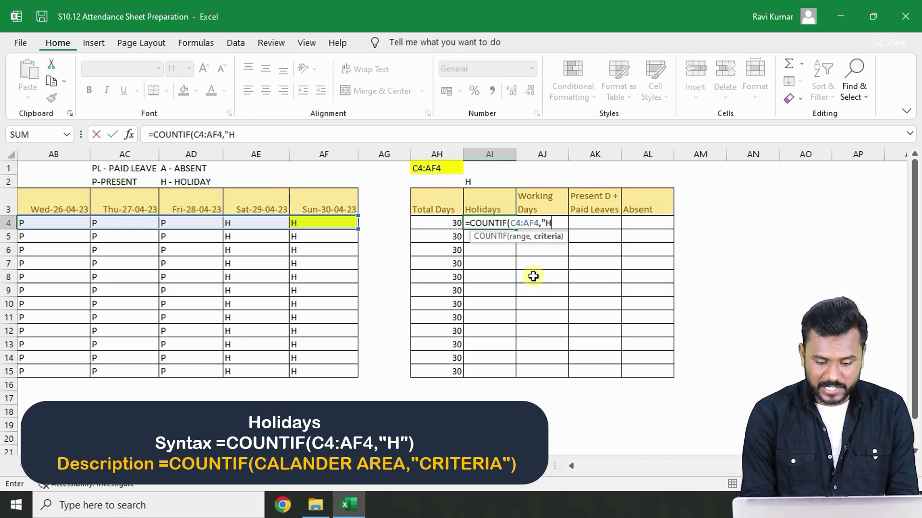
pyautogui.write('")')
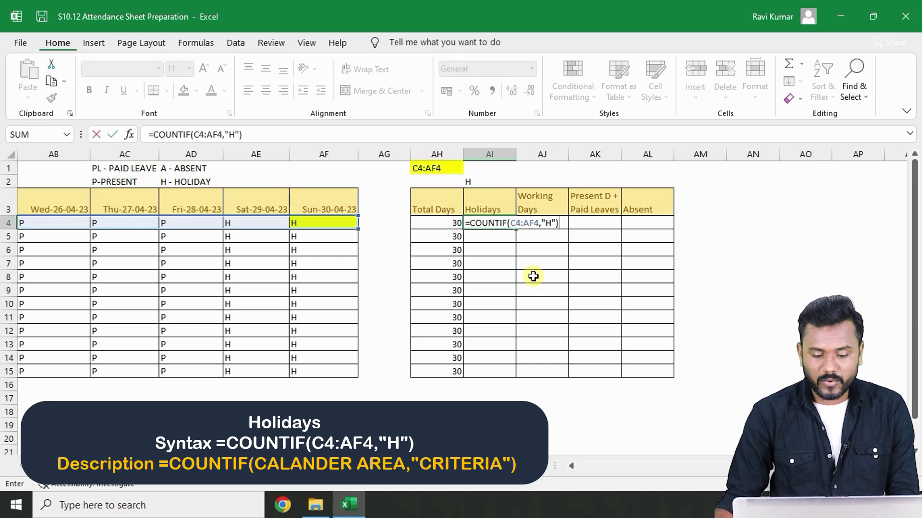
pyautogui.press('Return')
pyautogui.click(501, 223)
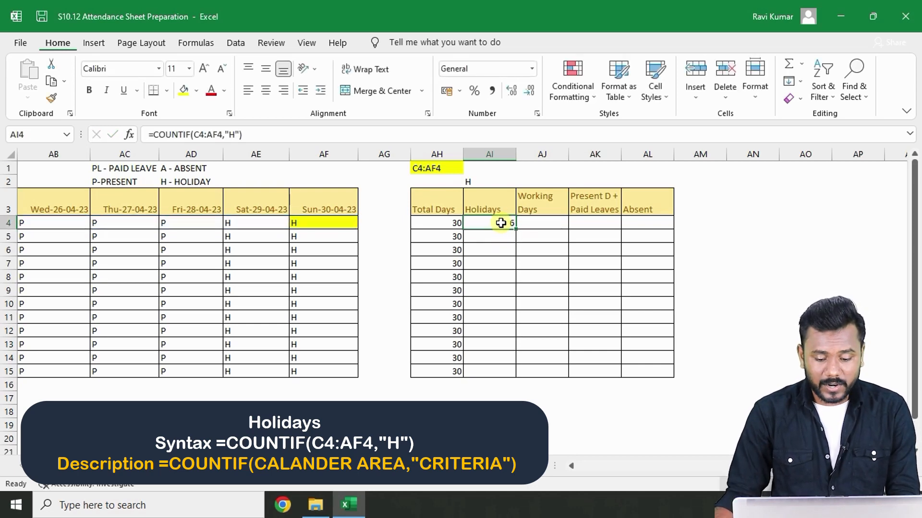
pyautogui.doubleClick(516, 229)
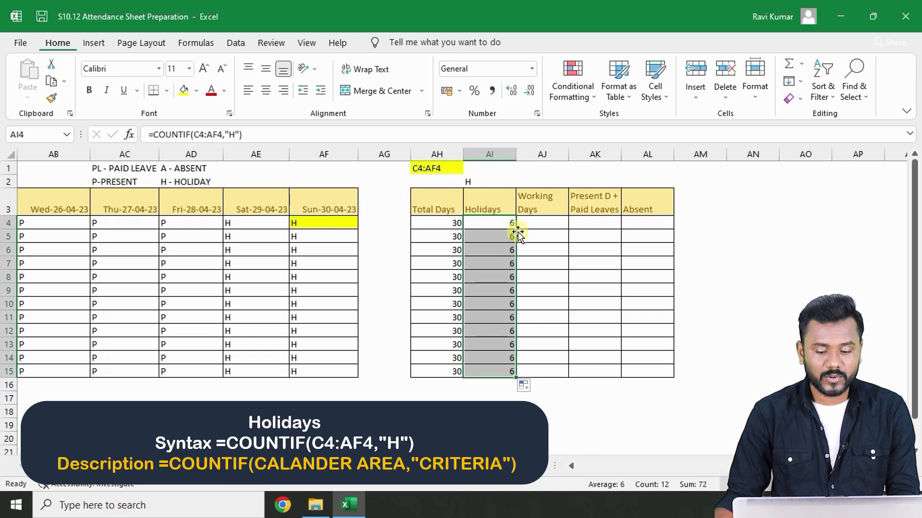
# - Compute Working Days as =AH4-AI4 for the first employee and copy it down for all employees
pyautogui.click(533, 226)
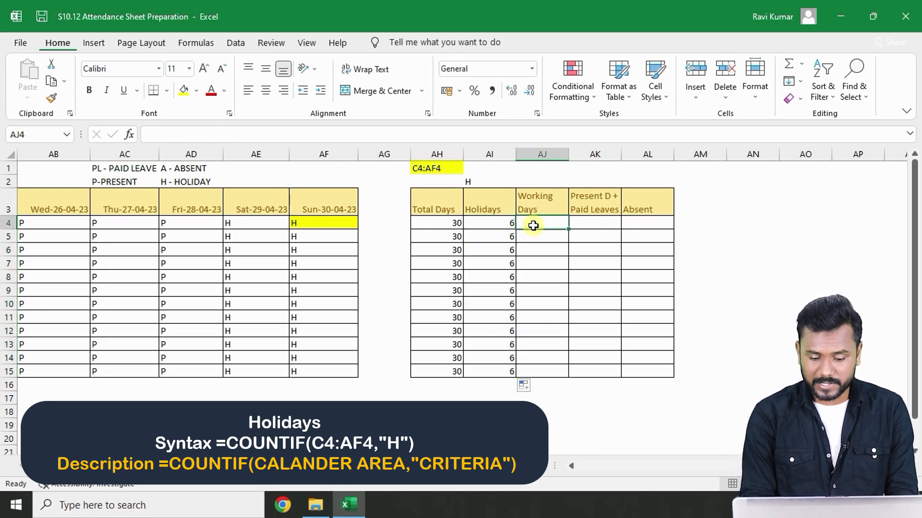
pyautogui.write('=')
pyautogui.click(429, 226)
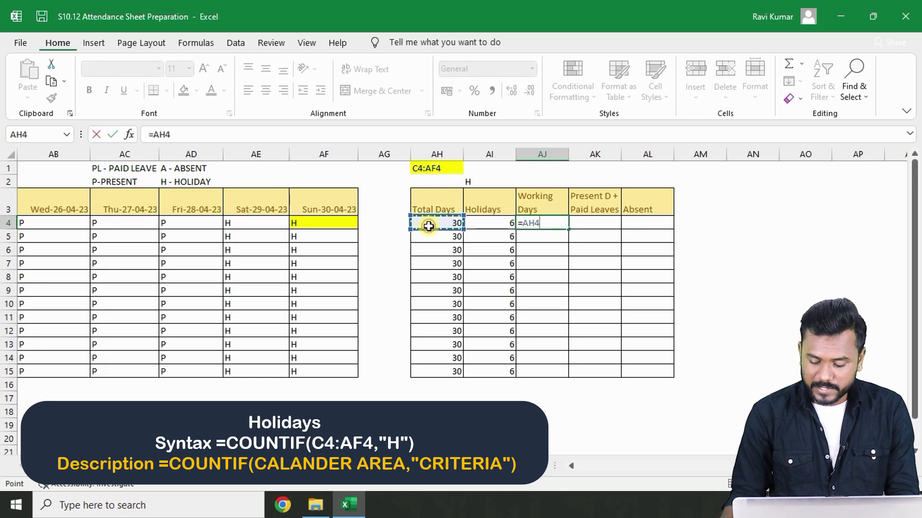
pyautogui.write('-')
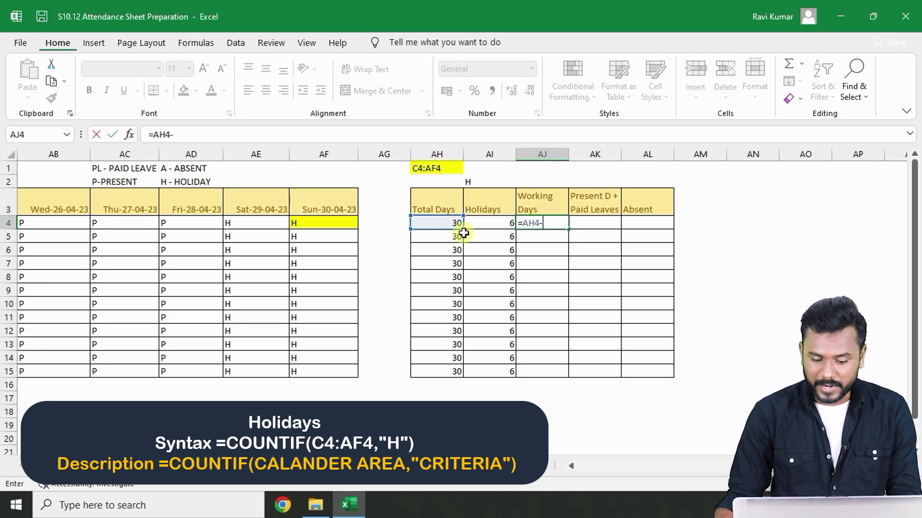
pyautogui.click(495, 223)
pyautogui.press('Return')
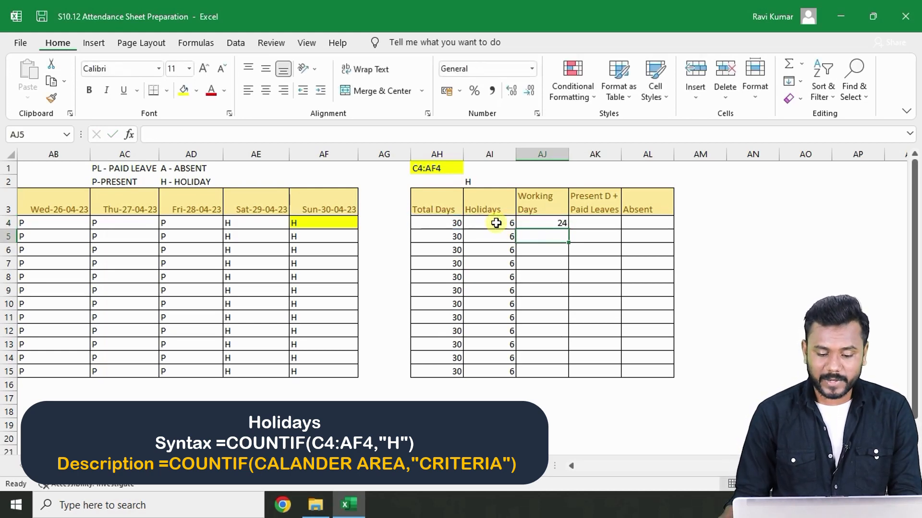
pyautogui.click(557, 224)
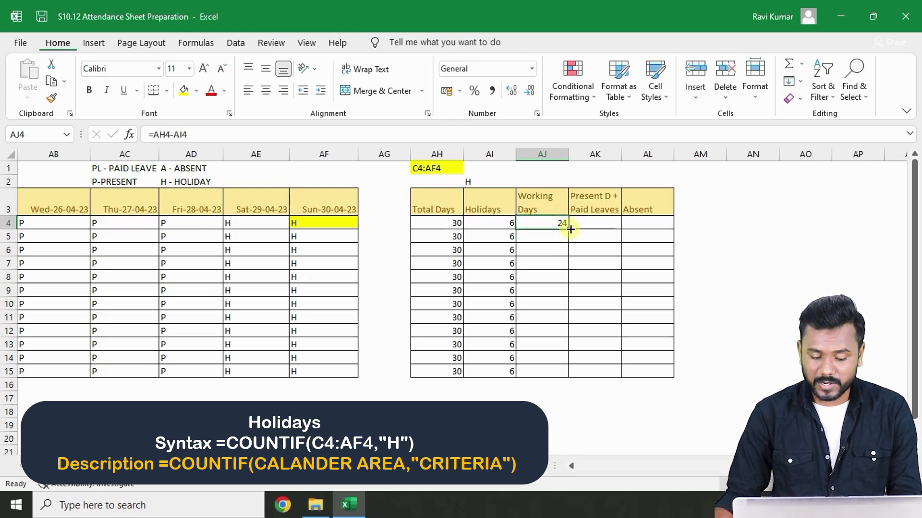
pyautogui.doubleClick(571, 229)
pyautogui.click(588, 219)
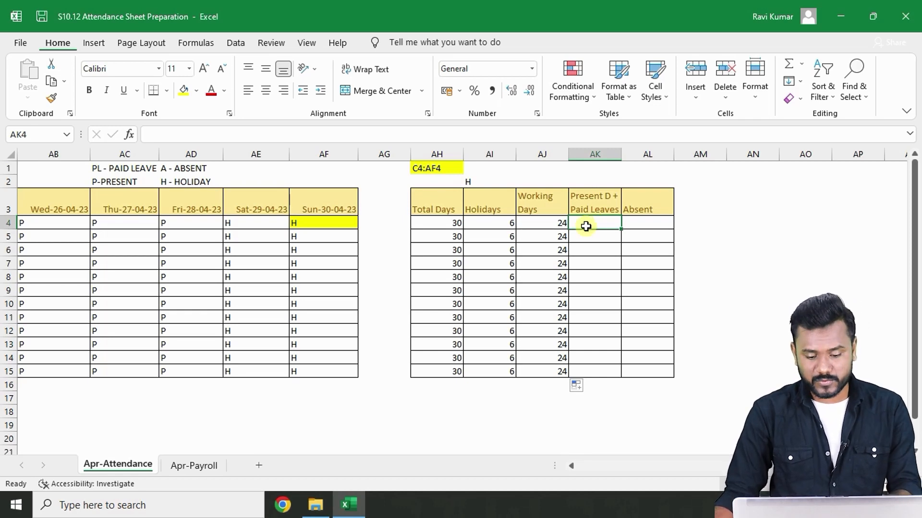
pyautogui.click(554, 222)
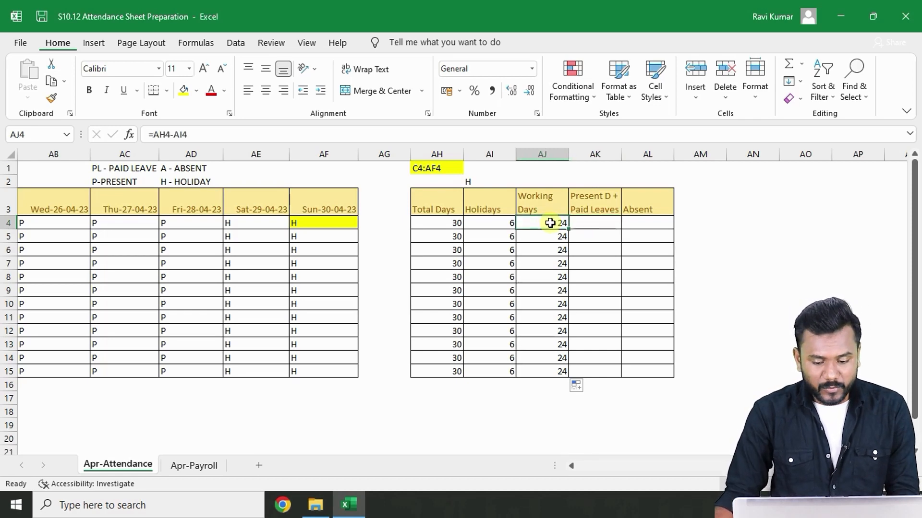
pyautogui.click(634, 222)
pyautogui.click(606, 220)
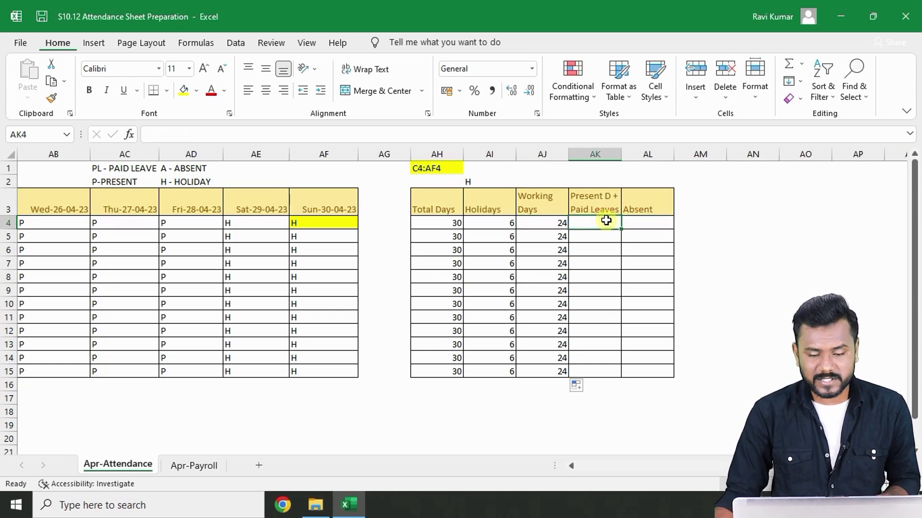
# - Enter =COUNTIF(C4:AF4,"A") as the first employee's Absent count
pyautogui.click(656, 223)
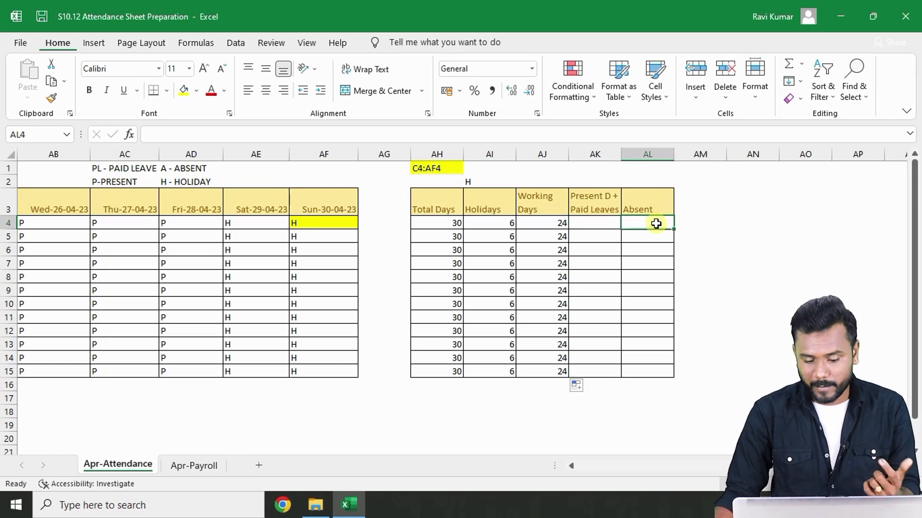
pyautogui.write('=')
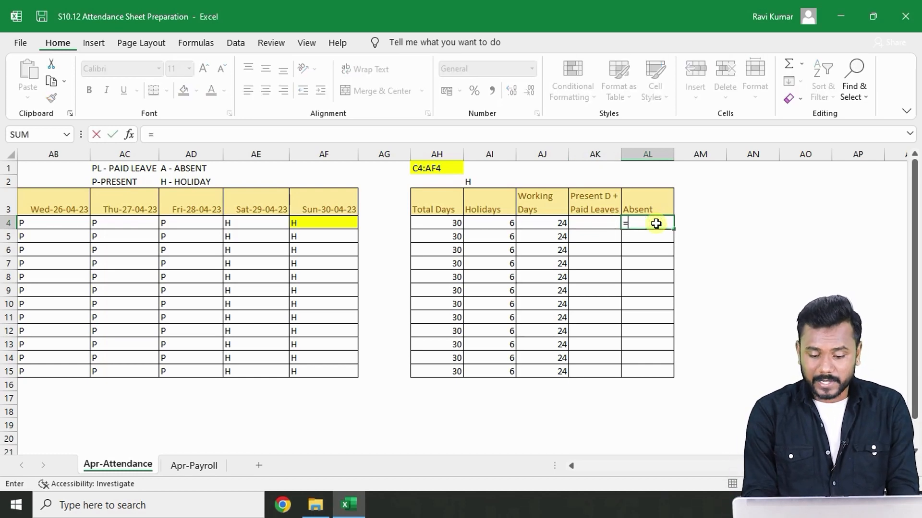
pyautogui.write('COUNT')
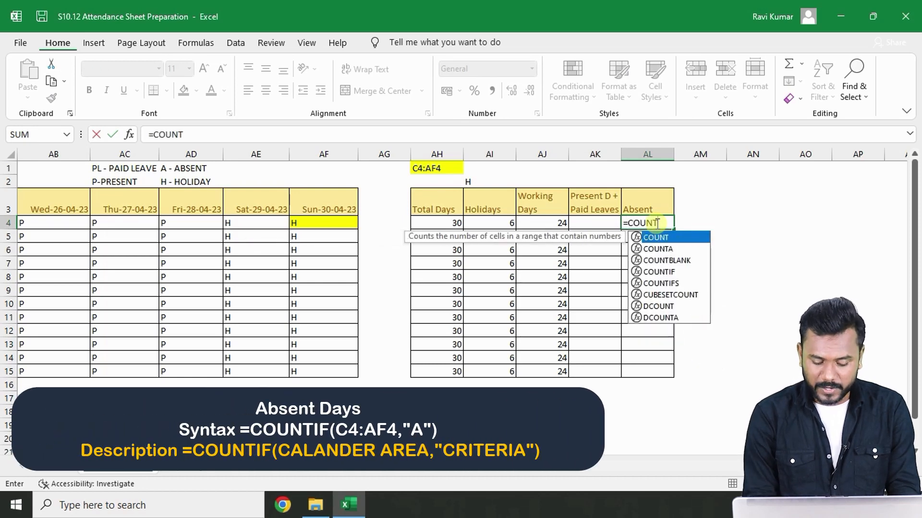
pyautogui.write('IF(C4')
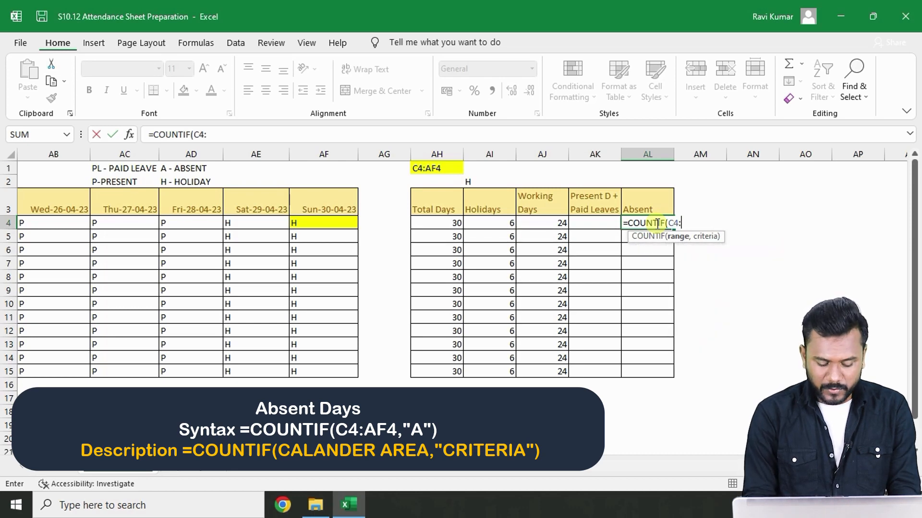
pyautogui.write(':AF4,')
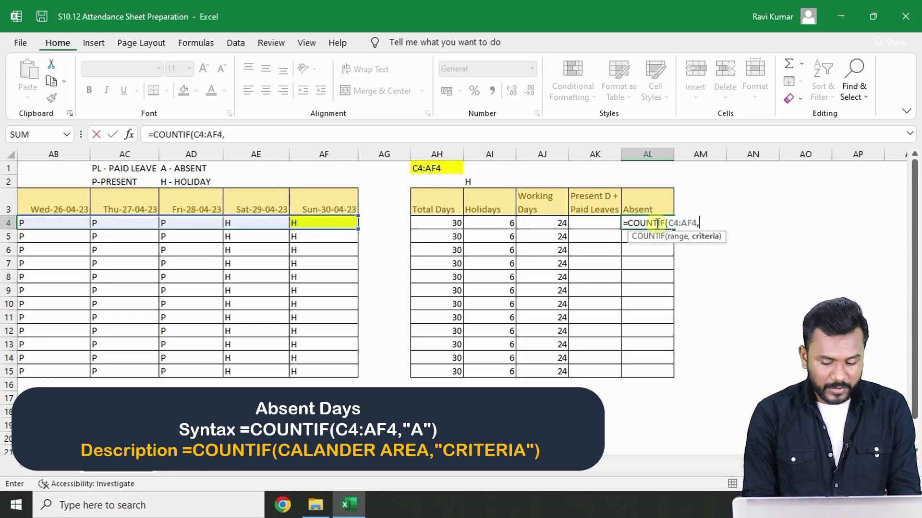
pyautogui.write('"a')
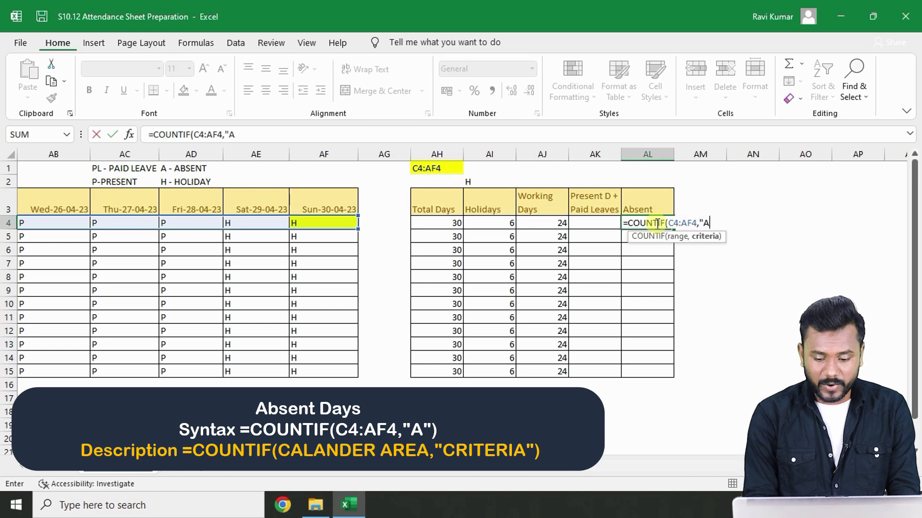
pyautogui.write(')')
pyautogui.press('Return')
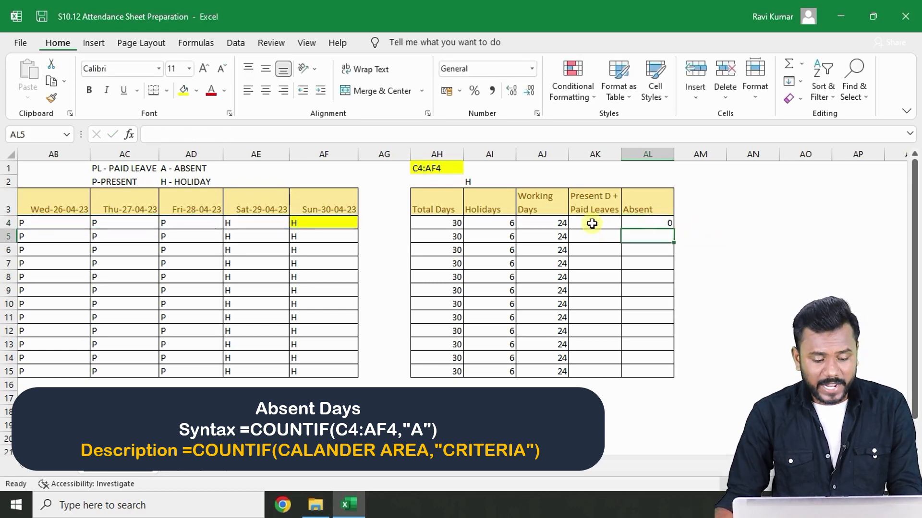
# - Mark the first employee as A (absent) on Fri-28-04-23 using the cell's drop-down
pyautogui.click(183, 223)
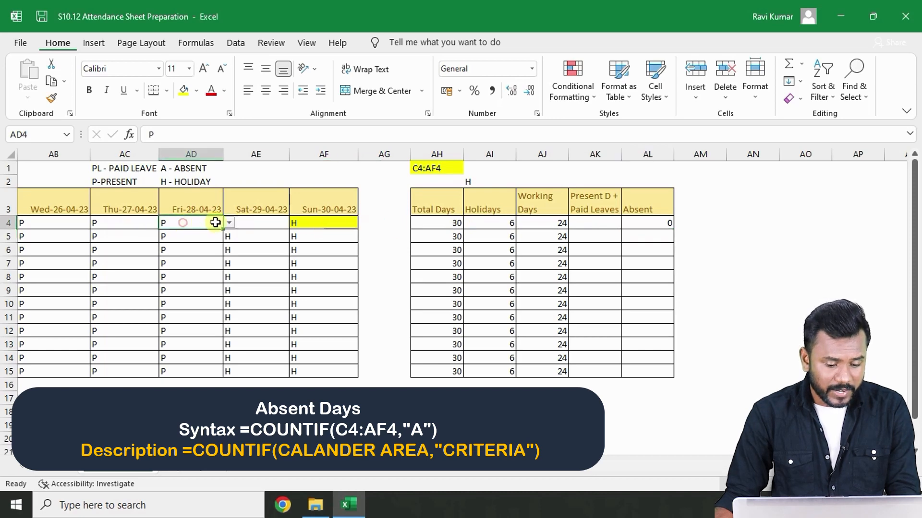
pyautogui.click(230, 223)
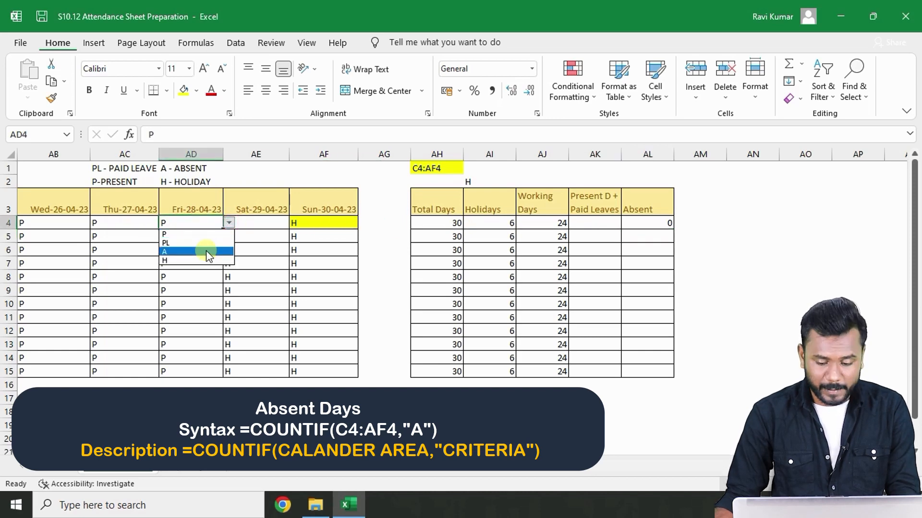
pyautogui.click(206, 251)
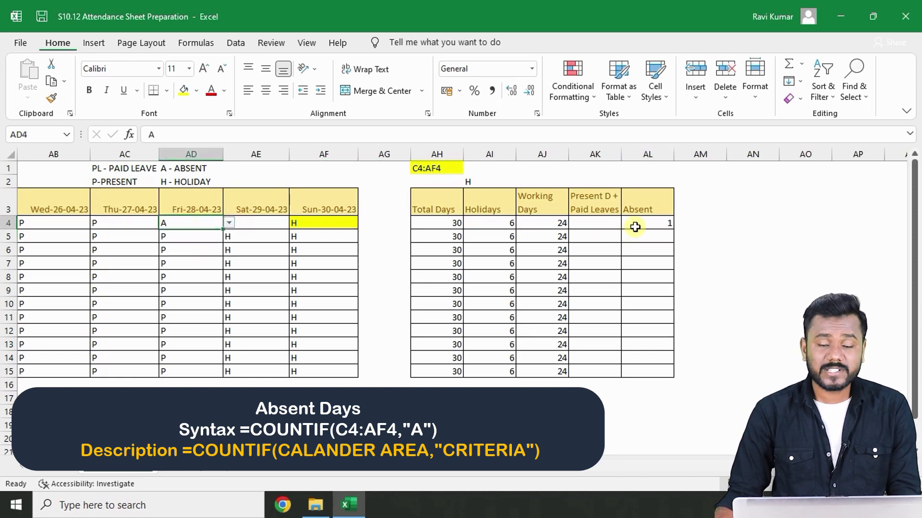
pyautogui.click(595, 224)
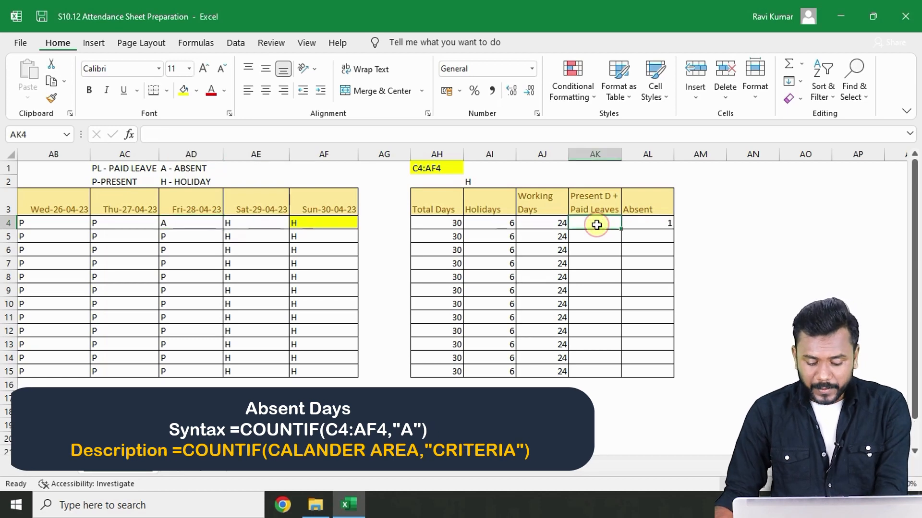
pyautogui.write('=')
pyautogui.click(532, 224)
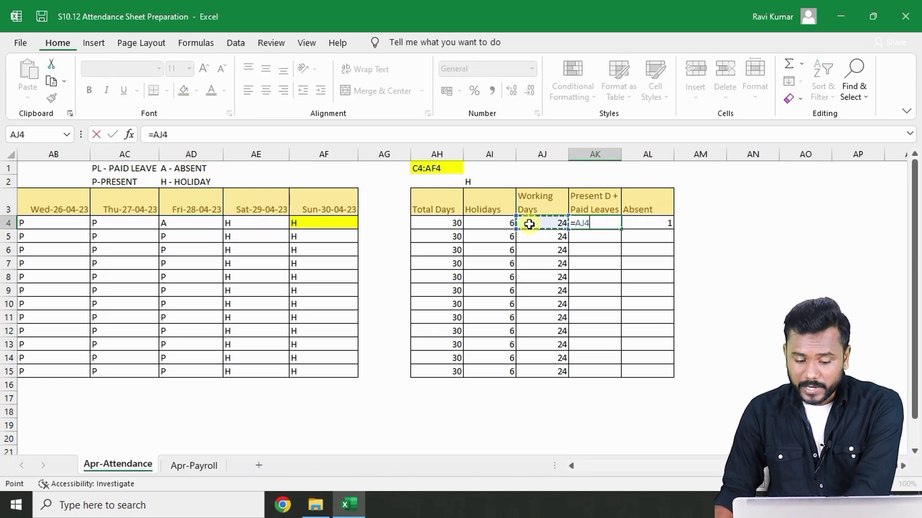
pyautogui.write('-')
pyautogui.click(653, 223)
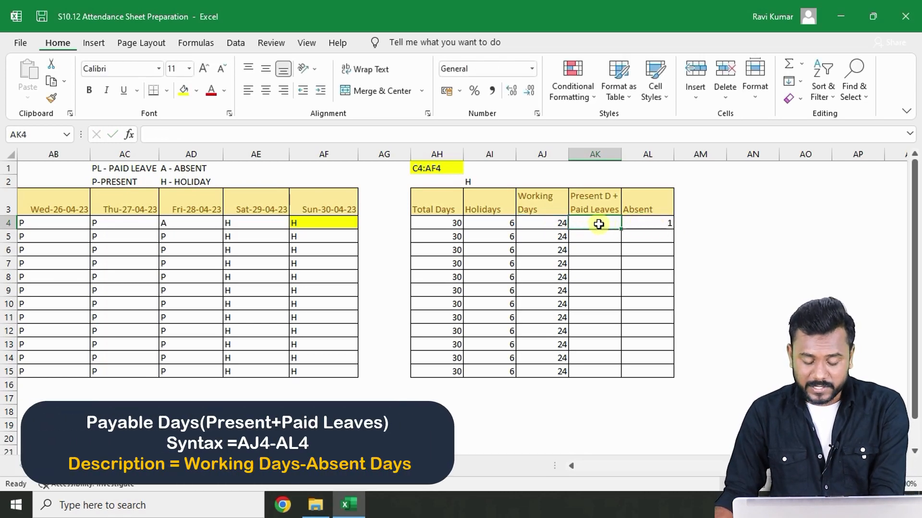
# - Enter =AJ4-AL4 as the first employee's Present D + Paid Leaves
pyautogui.write('=')
pyautogui.click(533, 223)
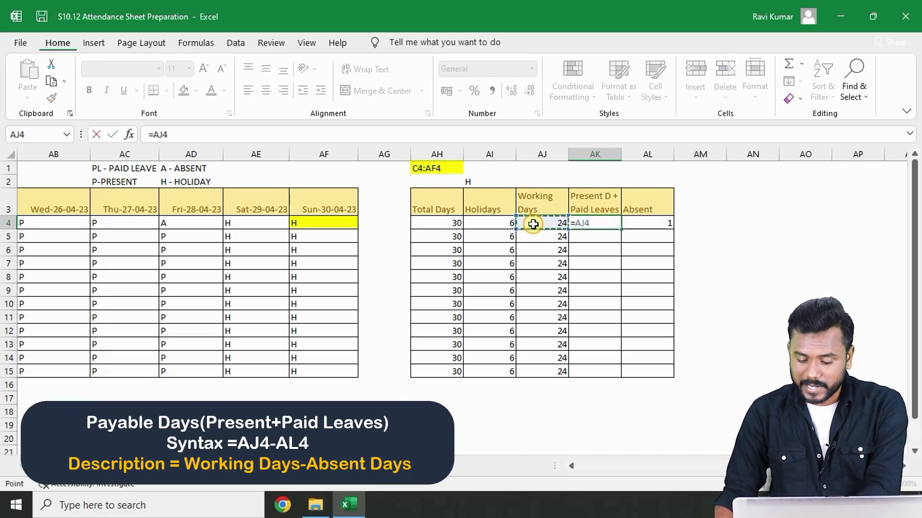
pyautogui.write('-')
pyautogui.click(653, 223)
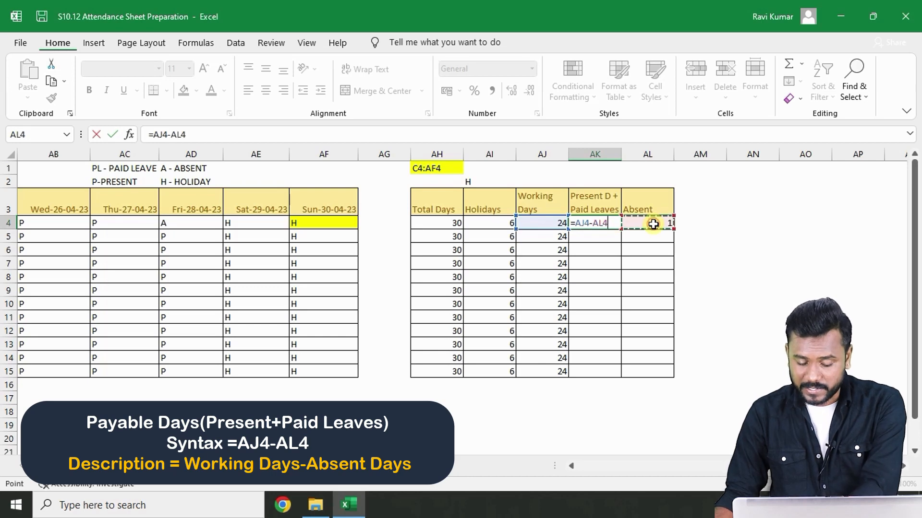
pyautogui.press('Return')
pyautogui.click(609, 225)
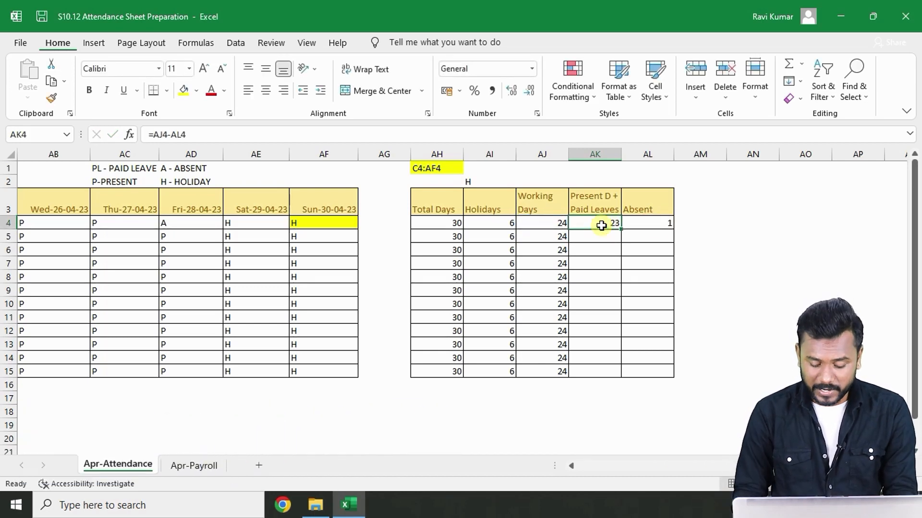
# - Review the first employee's attendance row across all April days and the summary columns
pyautogui.press('Left')
pyautogui.press('Left')
pyautogui.press('Left')
pyautogui.press('Left')
pyautogui.press('Left')
pyautogui.hotkey('ctrl', 'Left')
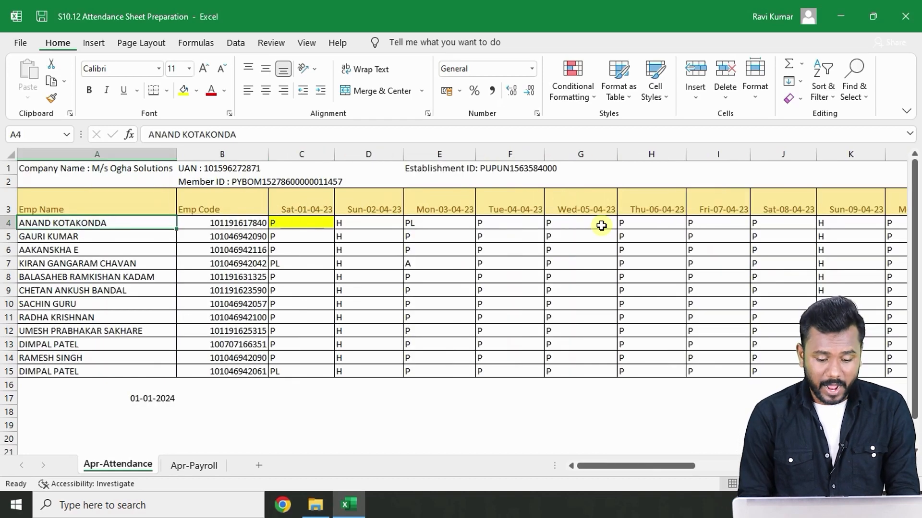
pyautogui.press('Right')
pyautogui.press('Right')
pyautogui.press('Right')
pyautogui.press('Right')
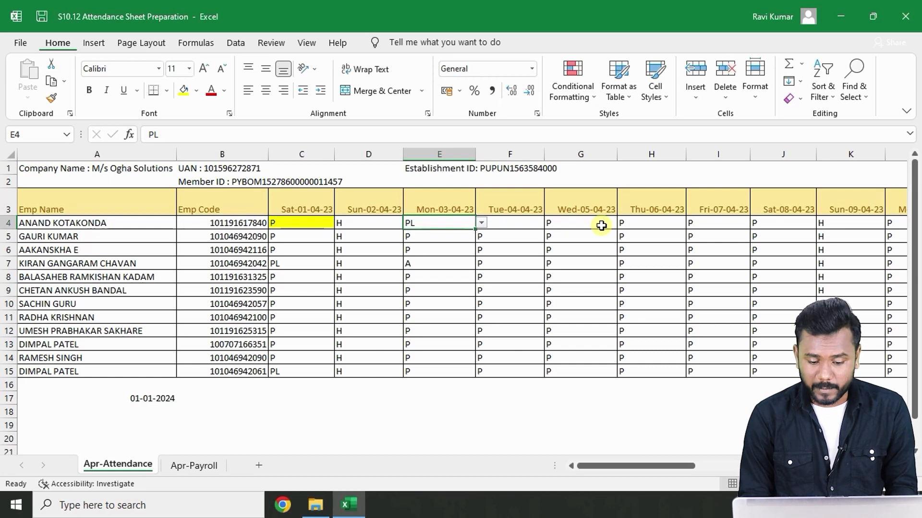
pyautogui.press('Right')
pyautogui.press('Right')
pyautogui.press('Right')
pyautogui.press('Right')
pyautogui.press('Right')
pyautogui.press('Right')
pyautogui.press('Right')
pyautogui.press('Right')
pyautogui.press('Right')
pyautogui.press('Right')
pyautogui.press('Right')
pyautogui.press('Right')
pyautogui.press('Right')
pyautogui.press('Right')
pyautogui.press('Right')
pyautogui.press('Right')
pyautogui.press('Right')
pyautogui.press('Right')
pyautogui.press('Right')
pyautogui.press('Right')
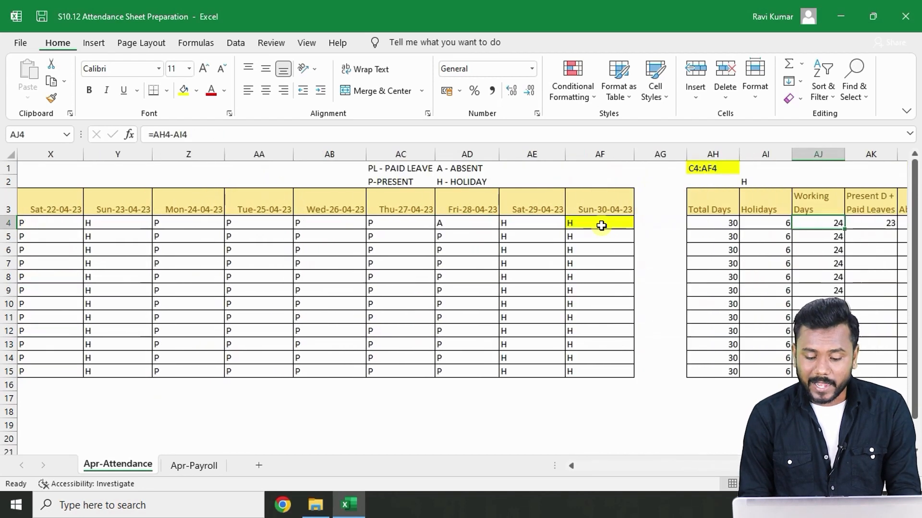
pyautogui.press('Right')
pyautogui.press('Left')
pyautogui.press('Left')
pyautogui.press('Left')
pyautogui.press('Left')
pyautogui.press('Left')
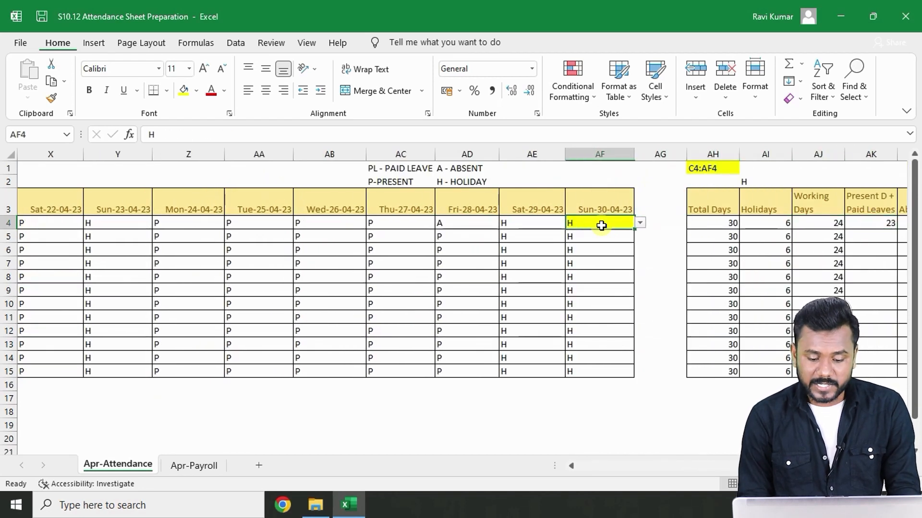
pyautogui.press('Left')
pyautogui.press('Left')
pyautogui.press('Left')
pyautogui.press('Right')
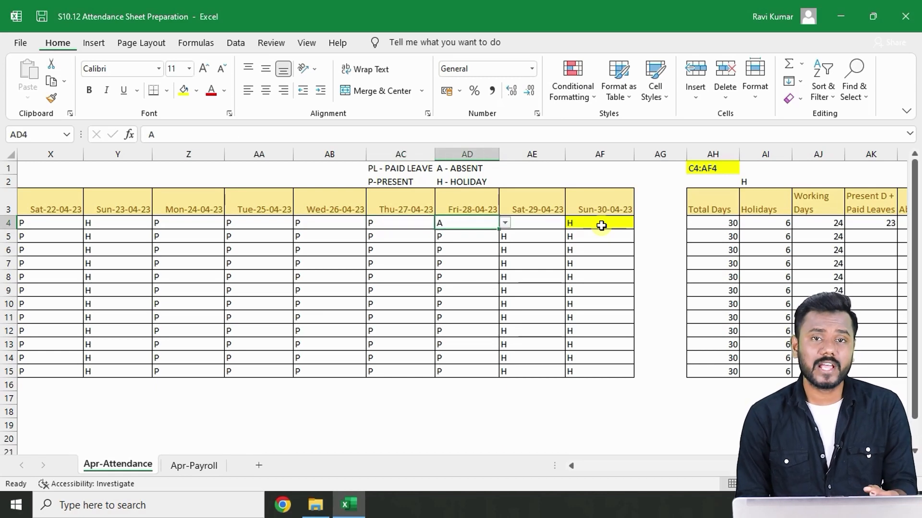
pyautogui.press('Right')
pyautogui.press('Right')
pyautogui.press('Right')
pyautogui.press('Right')
pyautogui.press('Right')
pyautogui.press('Right')
pyautogui.press('Right')
pyautogui.press('Right')
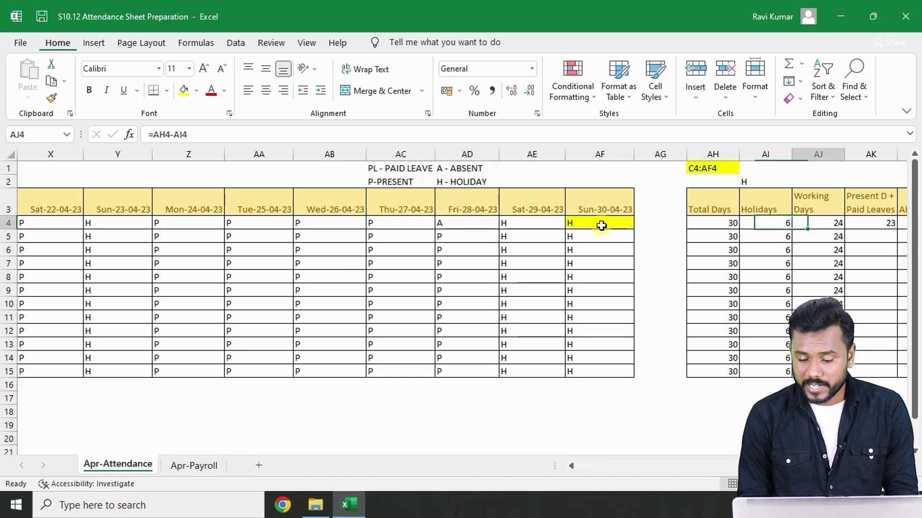
pyautogui.press('Left')
pyautogui.press('Left')
pyautogui.press('Left')
pyautogui.press('Left')
pyautogui.press('Left')
pyautogui.press('Left')
pyautogui.press('Left')
pyautogui.press('Left')
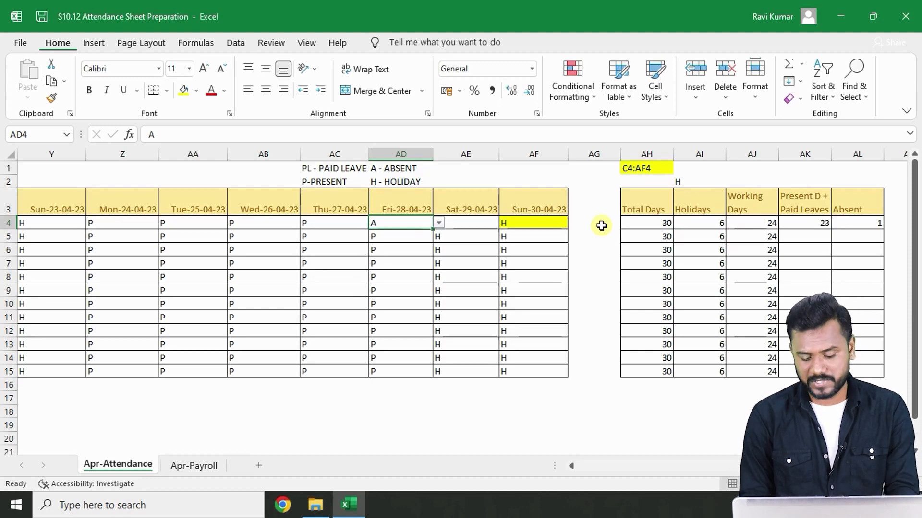
pyautogui.press('Right')
pyautogui.press('Right')
pyautogui.press('Right')
pyautogui.press('Right')
pyautogui.press('Right')
pyautogui.press('Right')
pyautogui.press('Right')
pyautogui.press('Right')
pyautogui.press('Right')
pyautogui.press('Right')
pyautogui.press('Right')
pyautogui.press('Right')
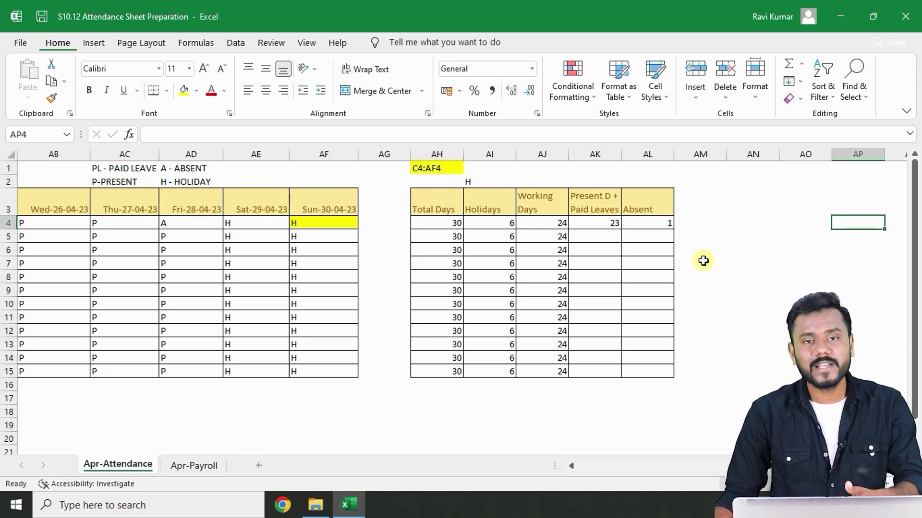
# - Re-enter =AJ4-AL4 as the first employee's Present D + Paid Leaves
pyautogui.click(604, 224)
pyautogui.write('=')
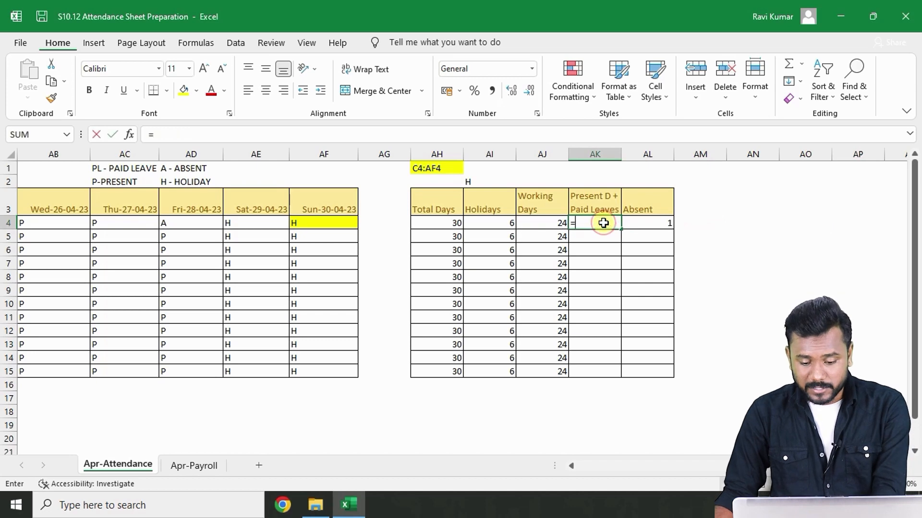
pyautogui.click(537, 226)
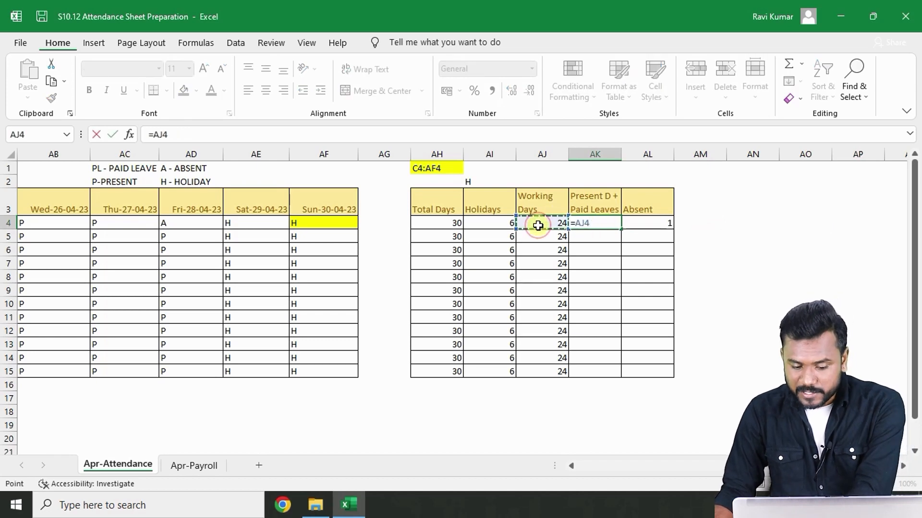
pyautogui.write('-')
pyautogui.click(643, 223)
pyautogui.press('Return')
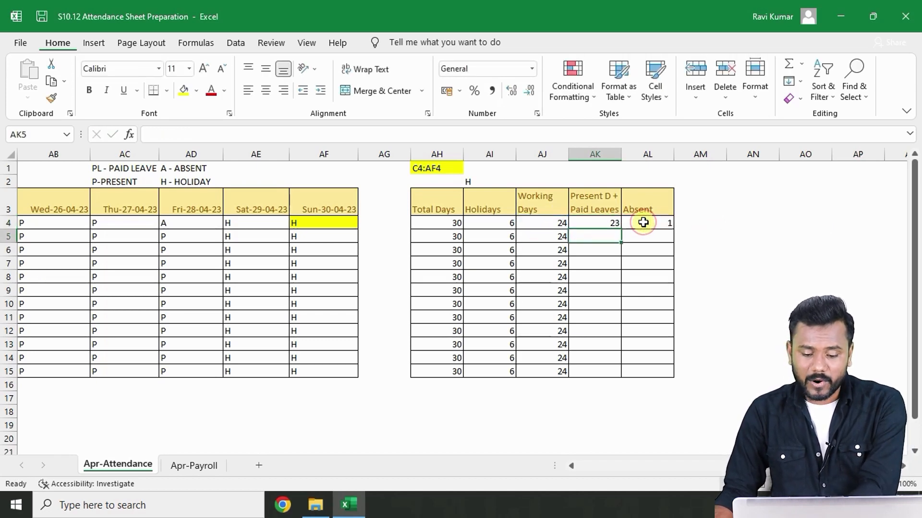
# - Enter =SUM(COUNTIF(C4:AF4,"P"),countif(c4:af4,"PL")) as the first employee's Present D + Paid Leaves
pyautogui.click(600, 218)
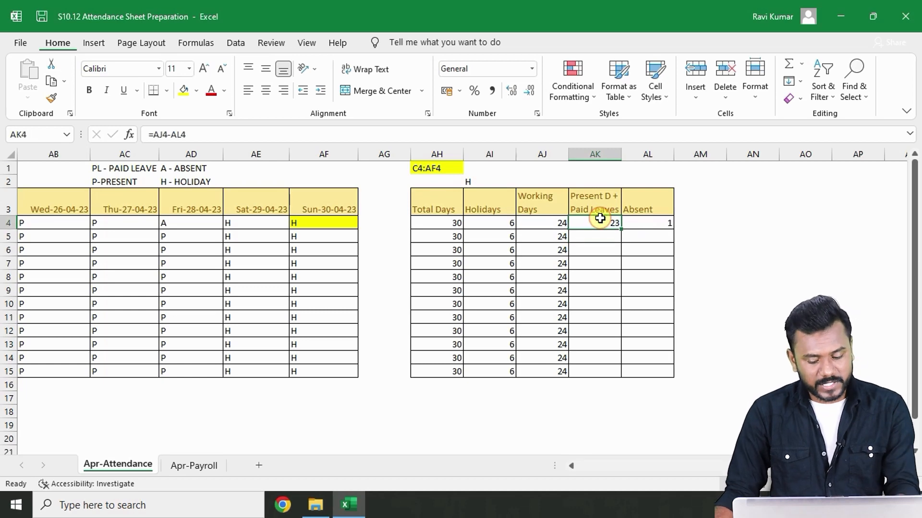
pyautogui.write('=')
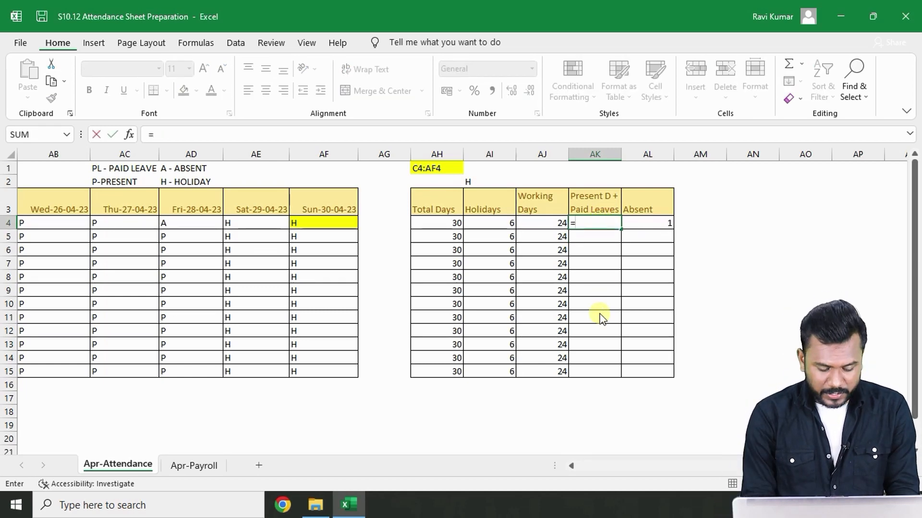
pyautogui.write('SUM')
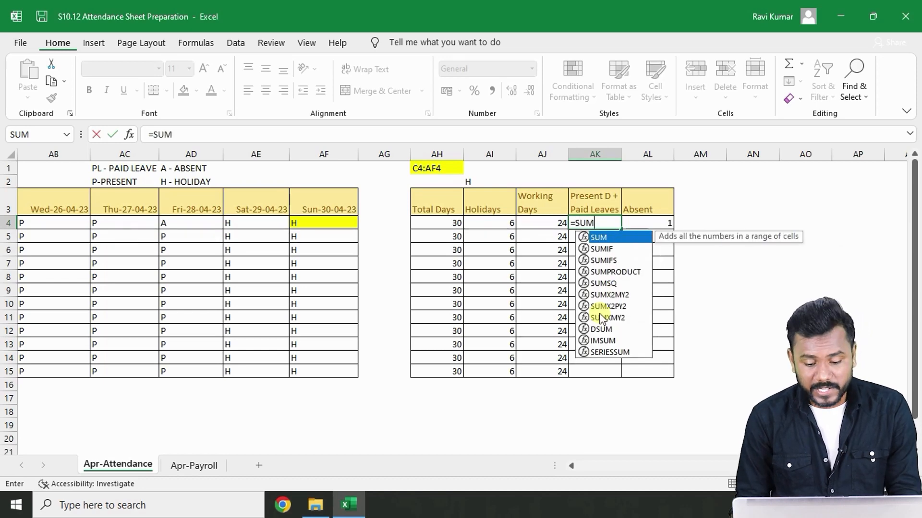
pyautogui.write('(')
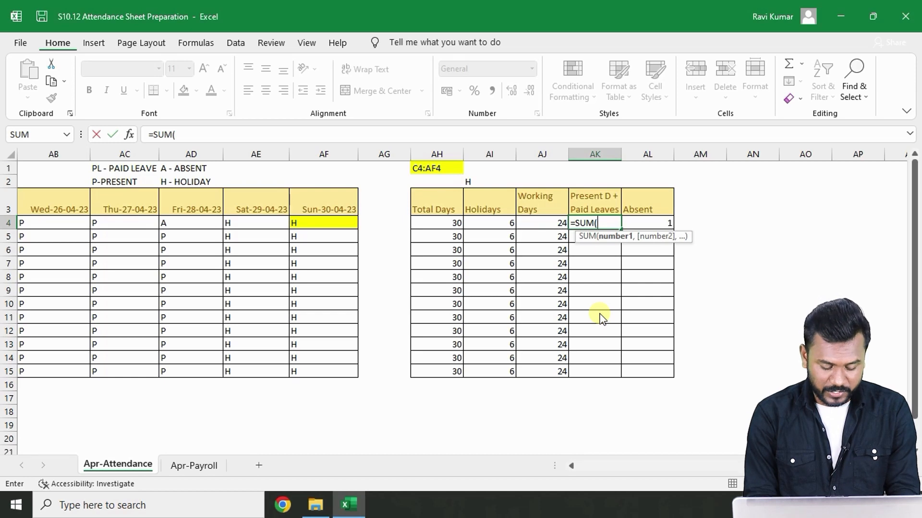
pyautogui.write('C')
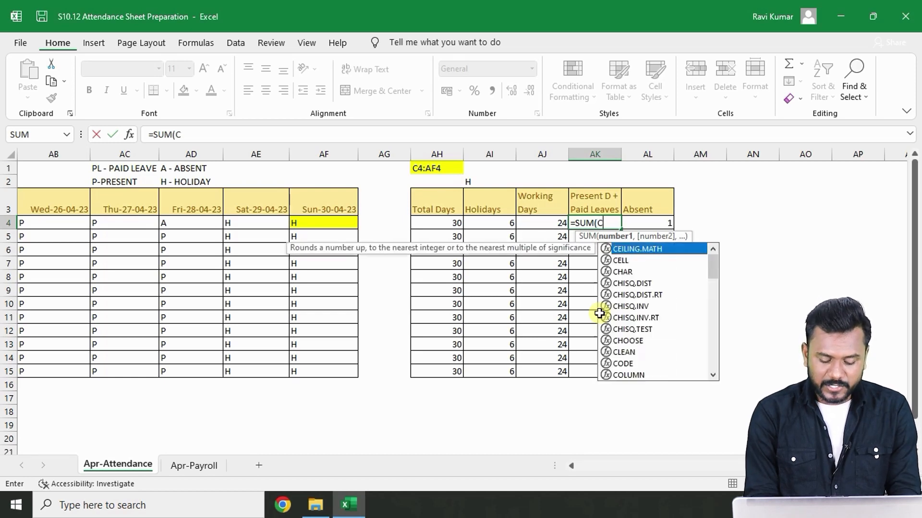
pyautogui.write('OUNT')
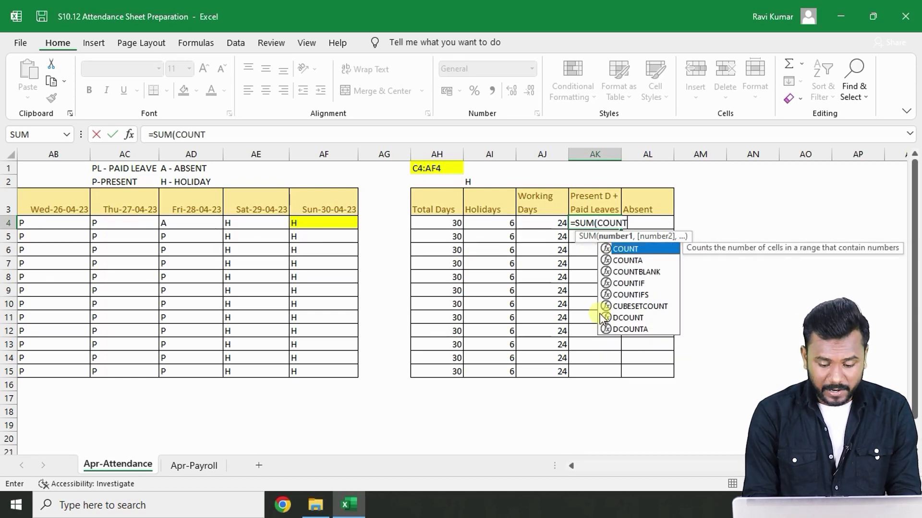
pyautogui.write('IF')
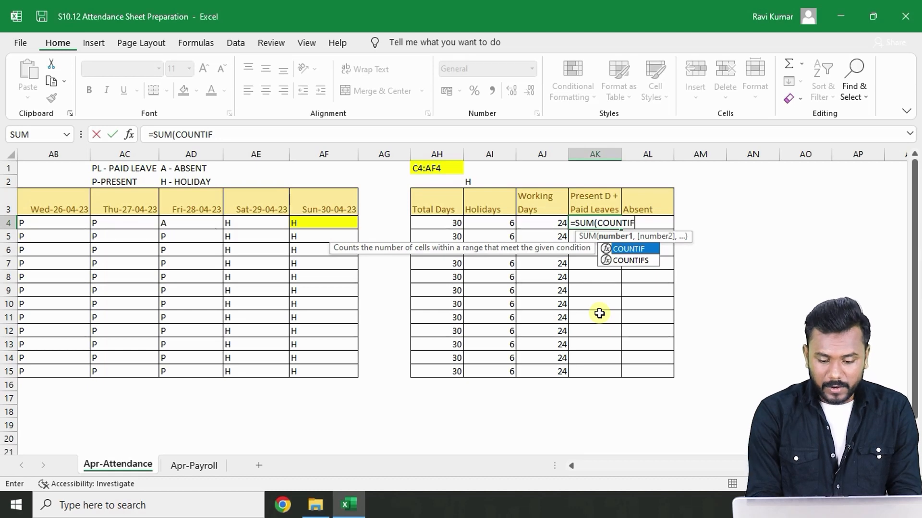
pyautogui.write('(C4')
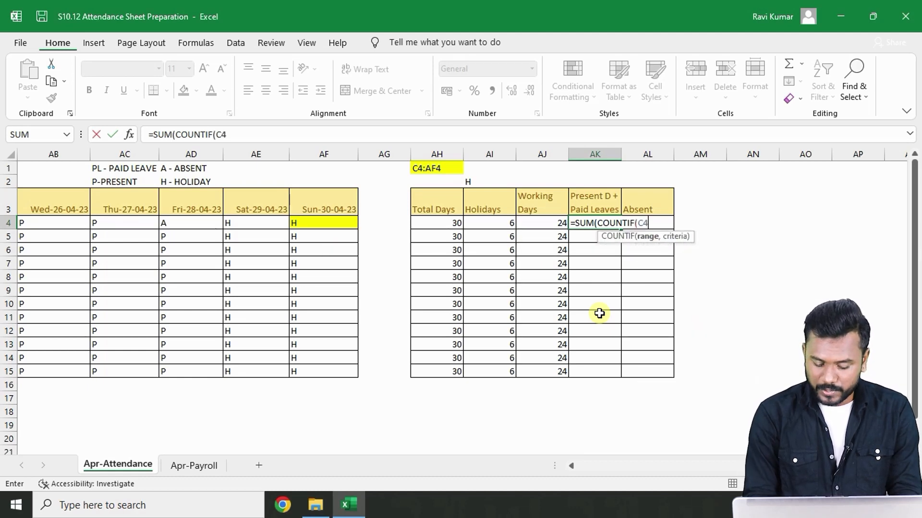
pyautogui.write(':AF4')
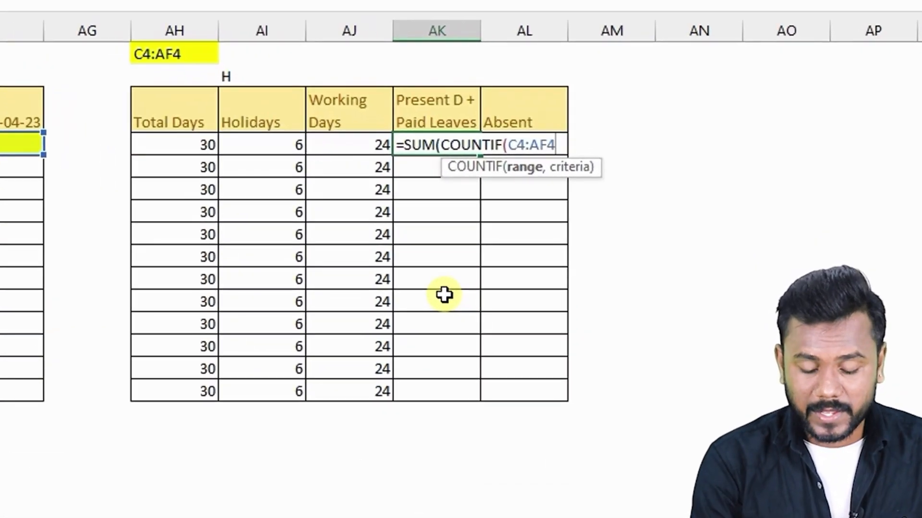
pyautogui.write(',"')
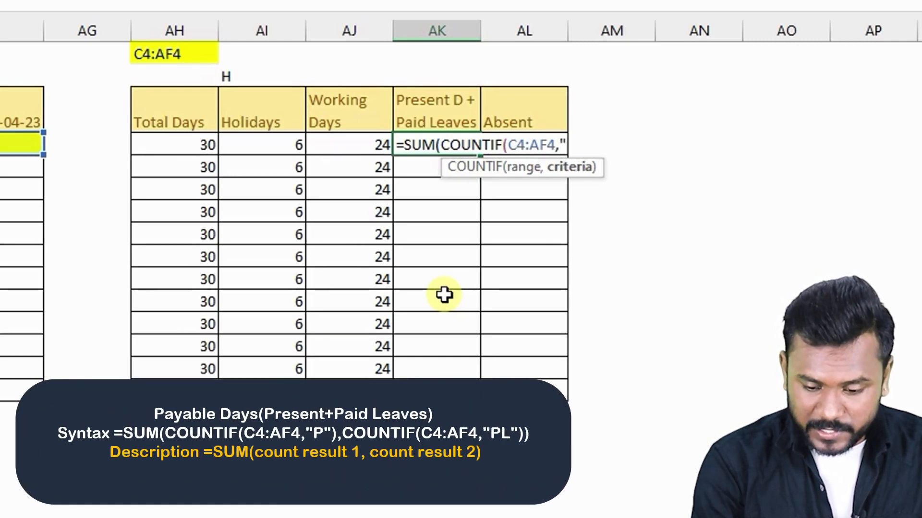
pyautogui.write('P")')
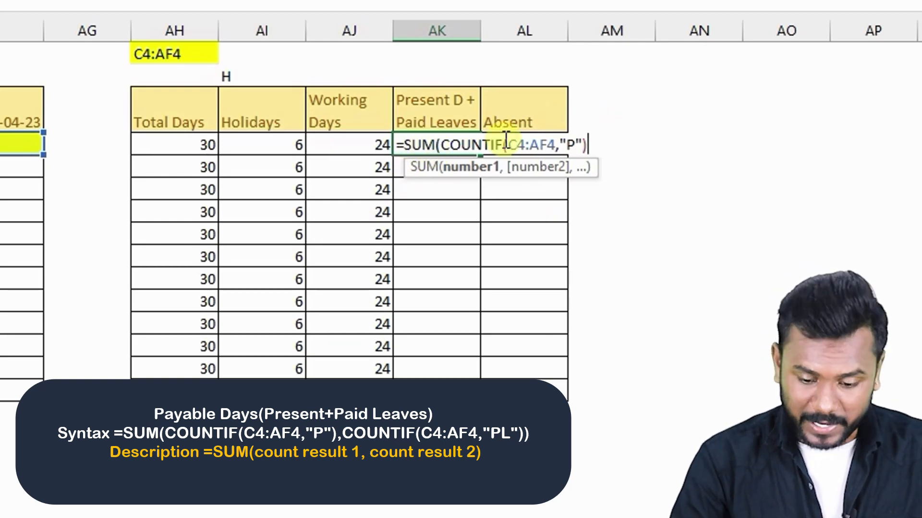
pyautogui.write(',')
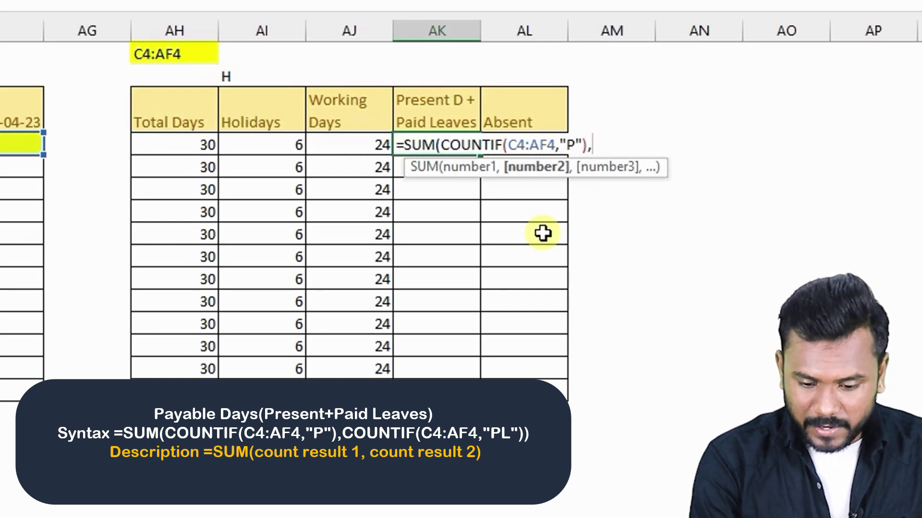
pyautogui.write('c')
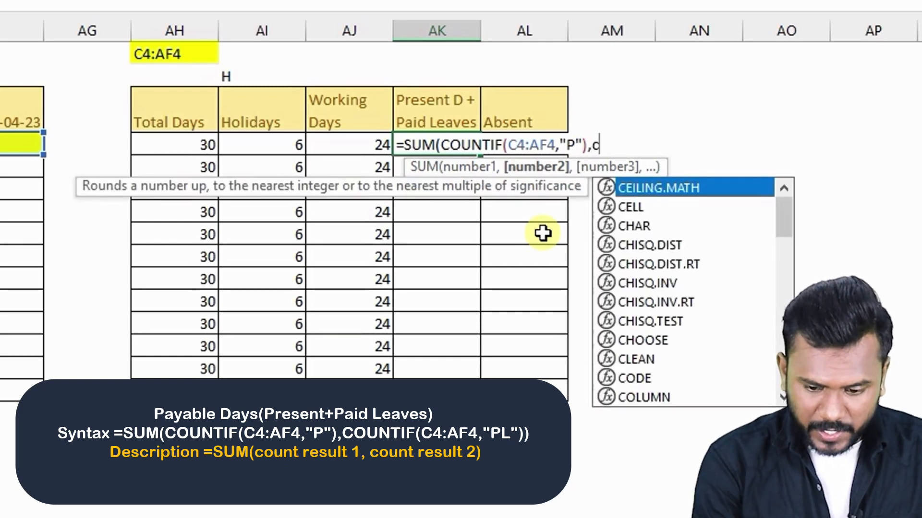
pyautogui.write('ounti')
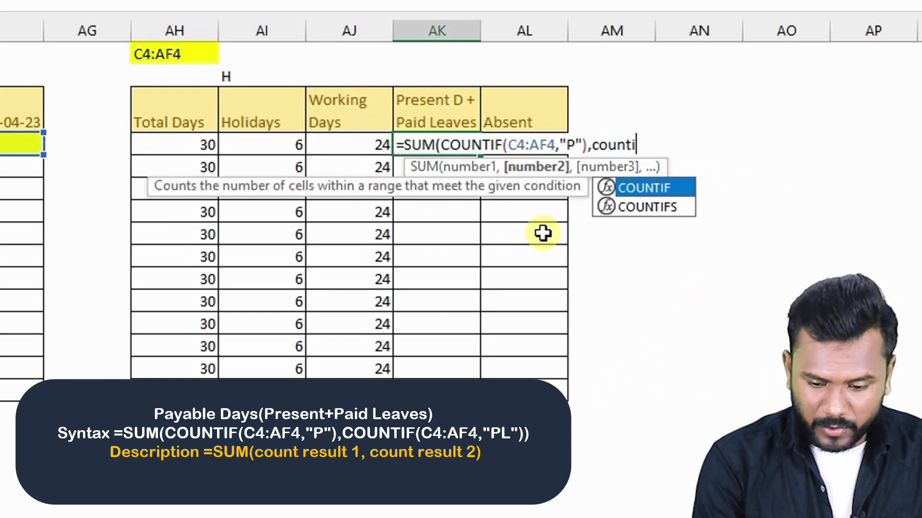
pyautogui.write('f(')
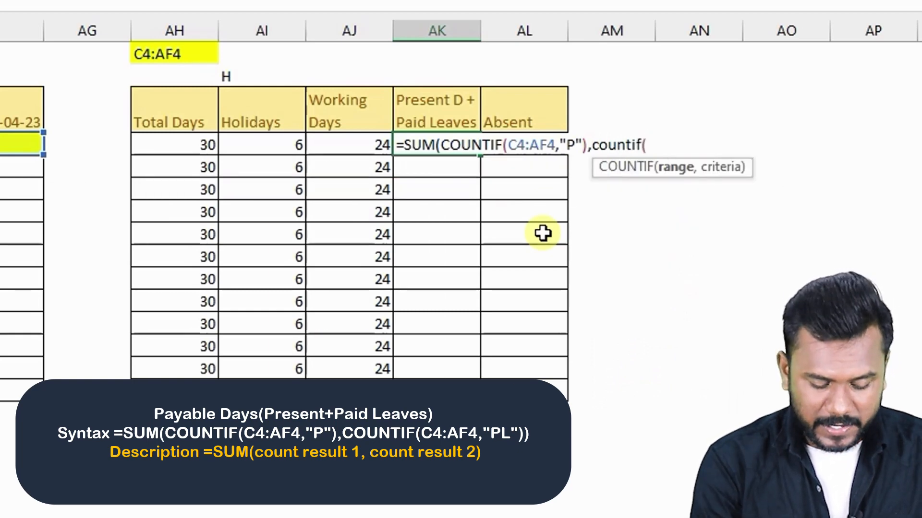
pyautogui.write('c4')
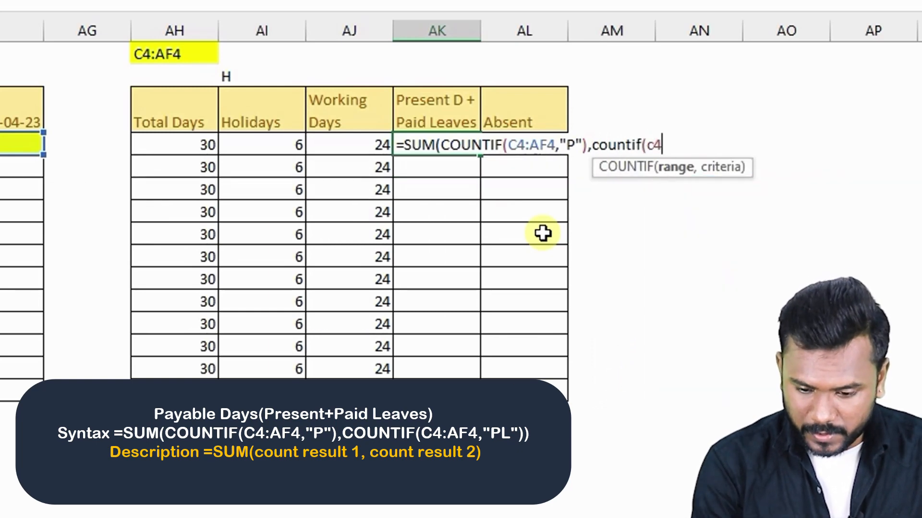
pyautogui.write(':af4')
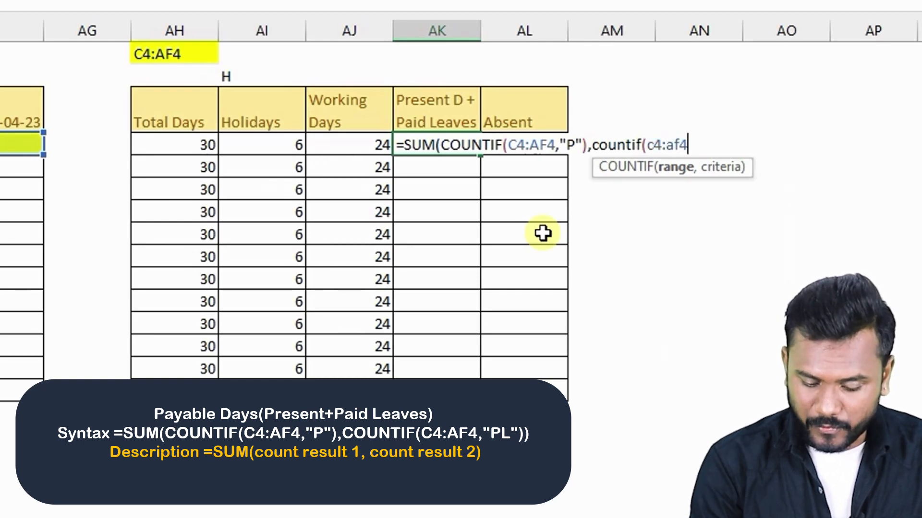
pyautogui.write('"')
pyautogui.press('BackSpace')
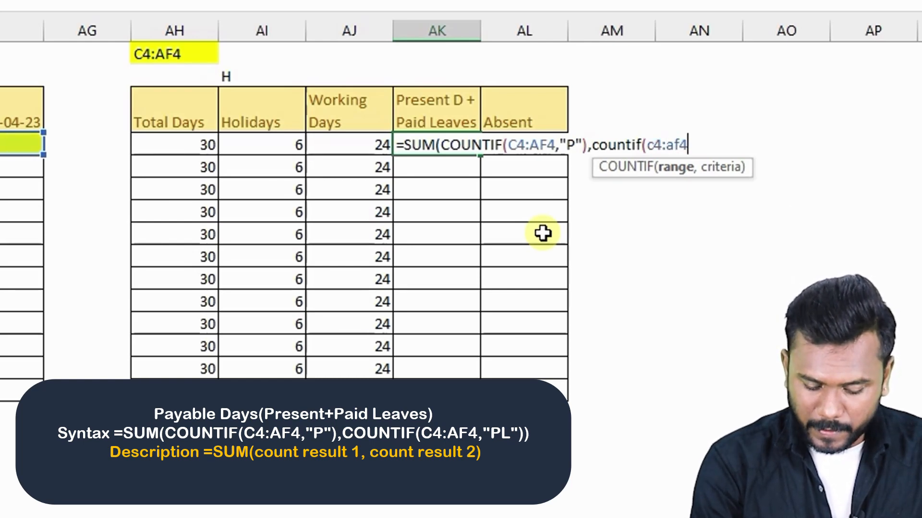
pyautogui.write('<')
pyautogui.press('BackSpace')
pyautogui.press('BackSpace')
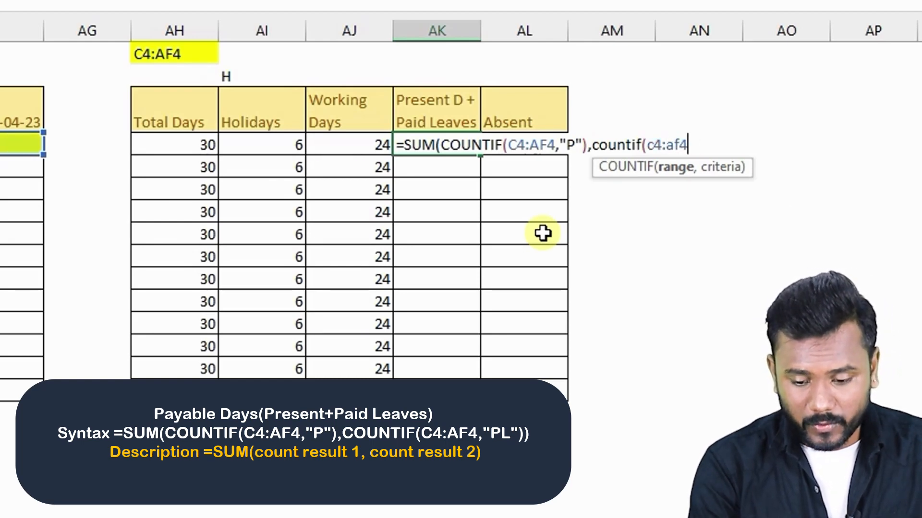
pyautogui.write(',')
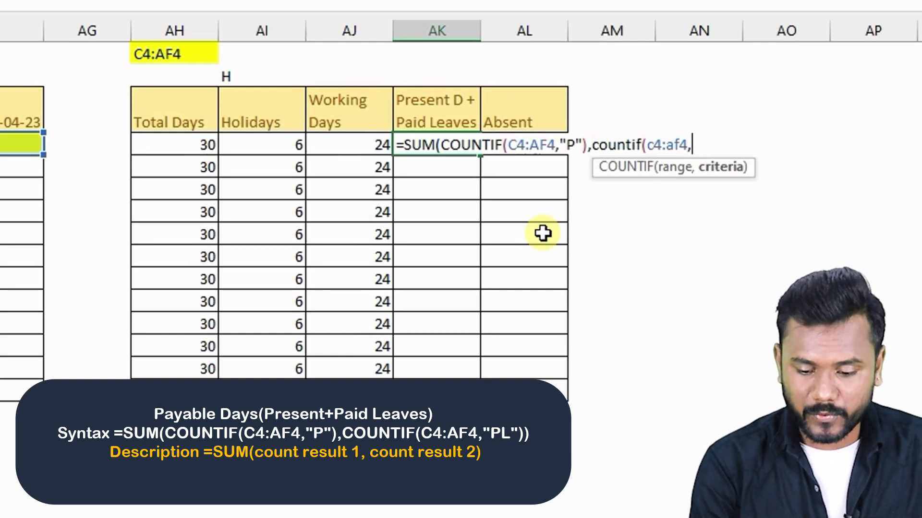
pyautogui.write('"')
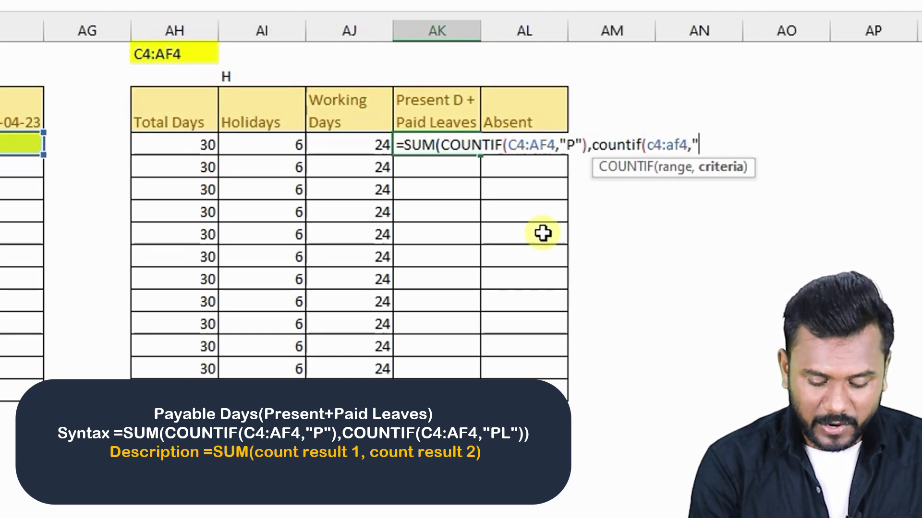
pyautogui.write('P')
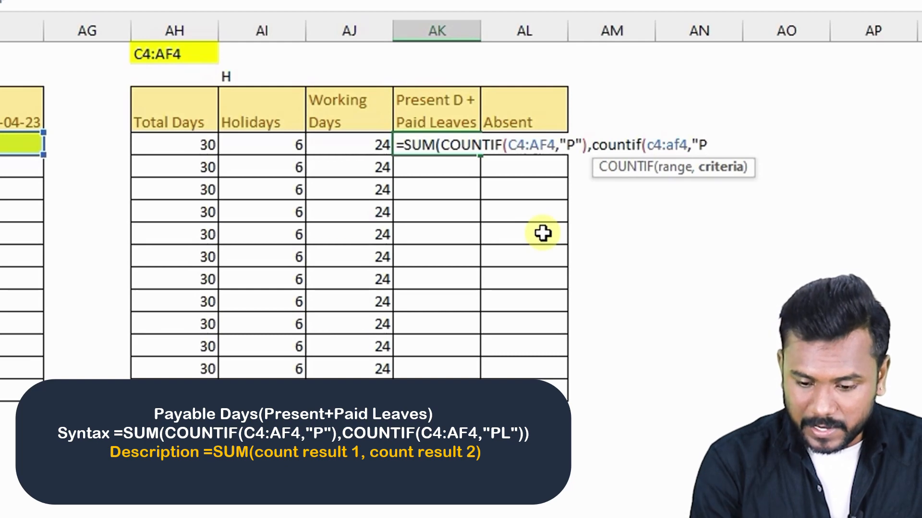
pyautogui.write('L')
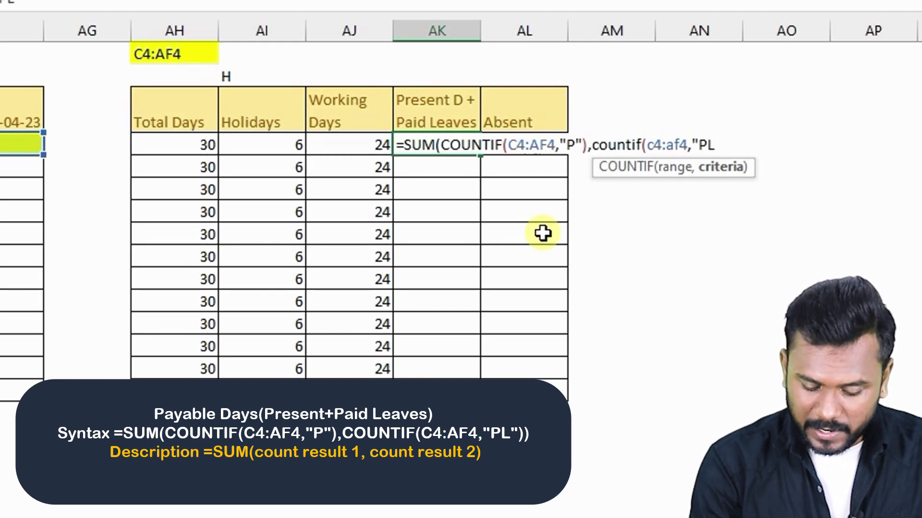
pyautogui.write('")')
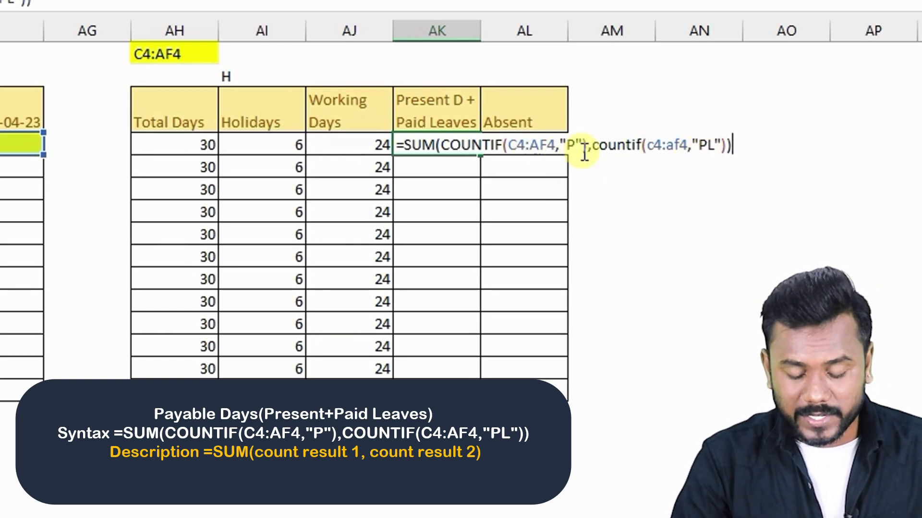
# - Confirm the SUM of COUNTIF formula in the first employee's Present D + Paid Leaves cell and recheck it against Working Days and Absent
pyautogui.press('Return')
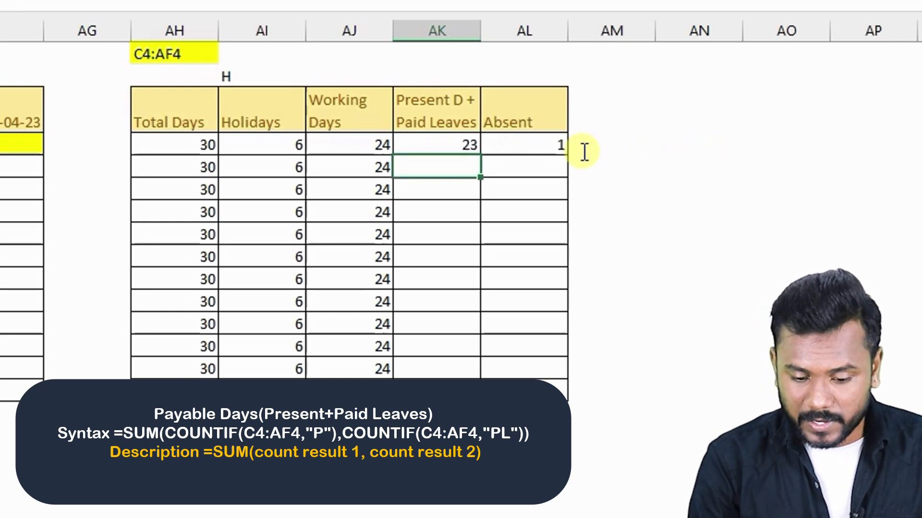
pyautogui.press('Up')
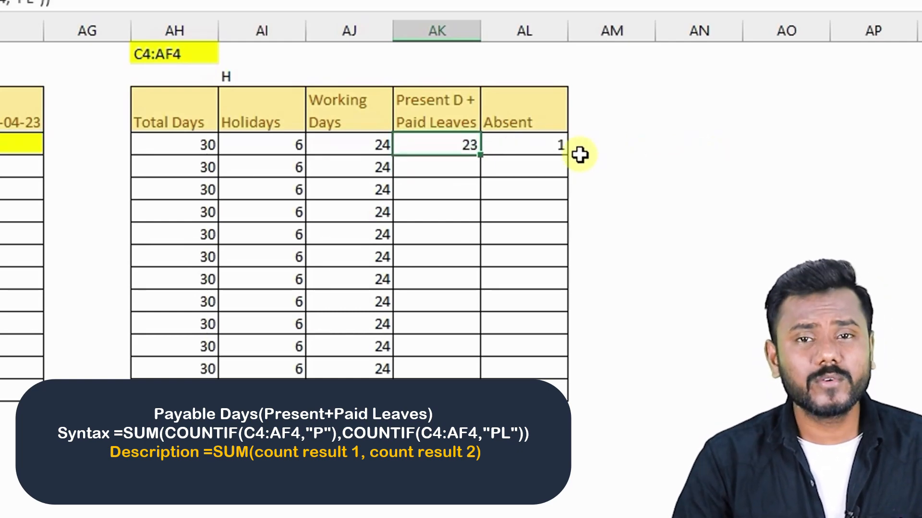
pyautogui.click(363, 144)
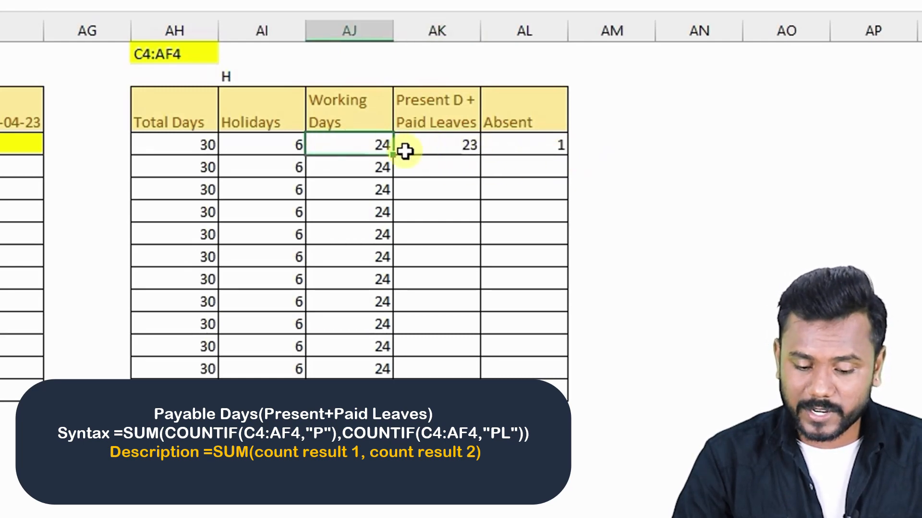
pyautogui.click(530, 143)
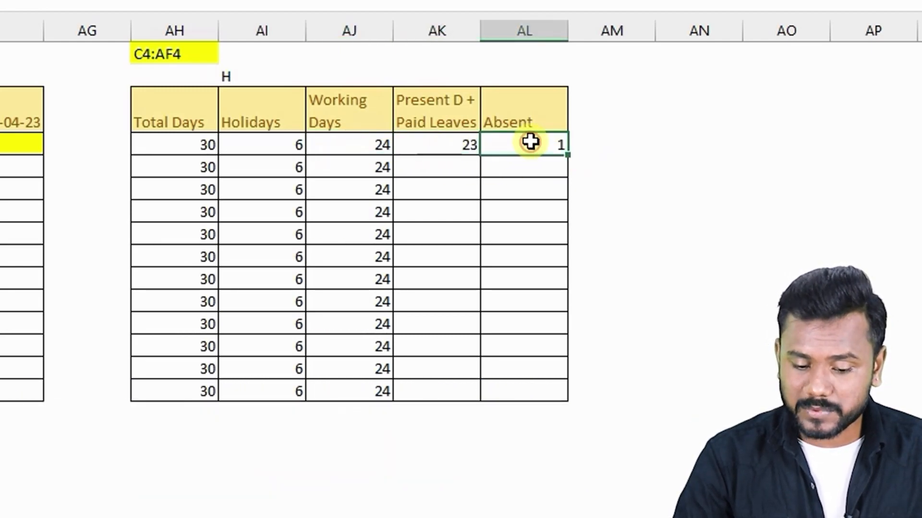
pyautogui.click(436, 145)
pyautogui.press('F2')
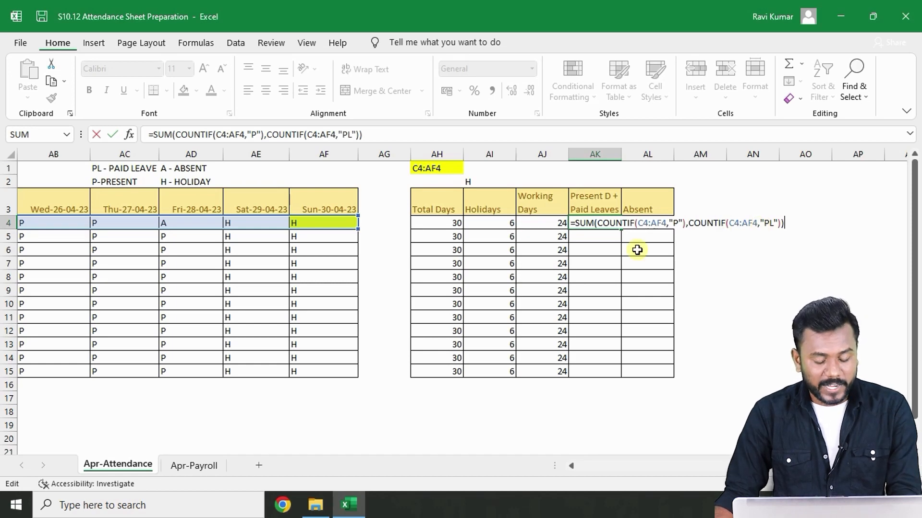
pyautogui.hotkey('ctrl', 'Return')
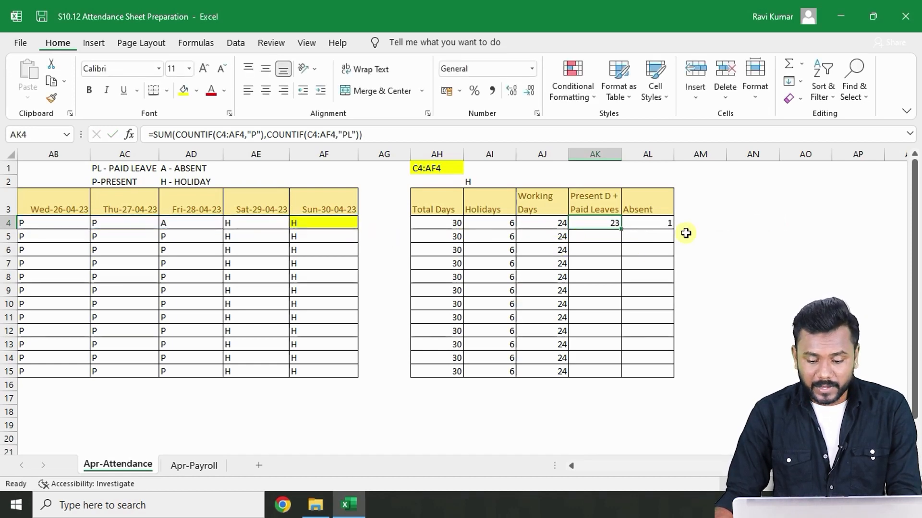
# - Label two helper cells beside the summary table as p and pl
pyautogui.click(706, 222)
pyautogui.click(757, 226)
pyautogui.click(696, 223)
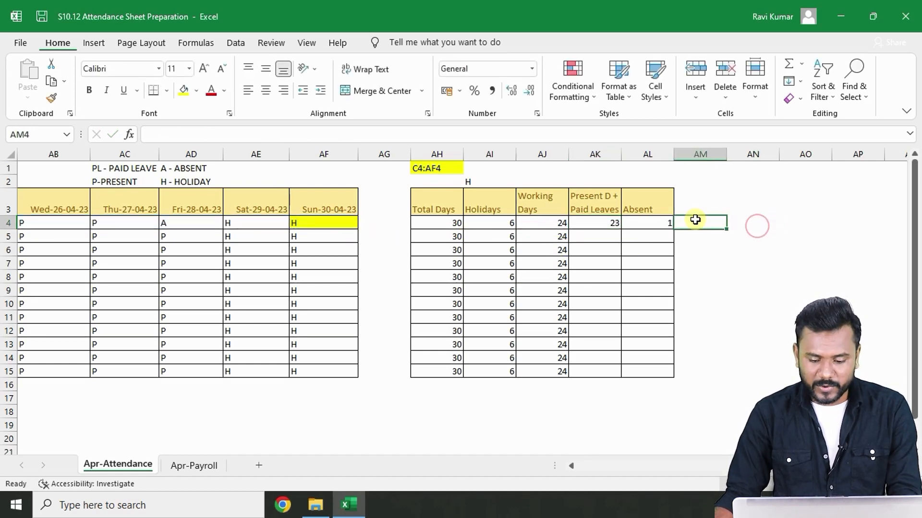
pyautogui.press('Up')
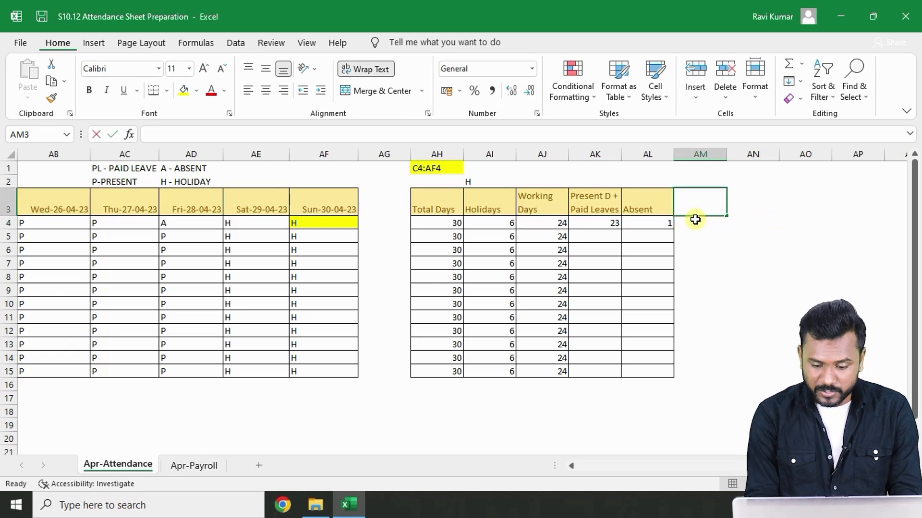
pyautogui.write('p')
pyautogui.press('Tab')
pyautogui.write('pl')
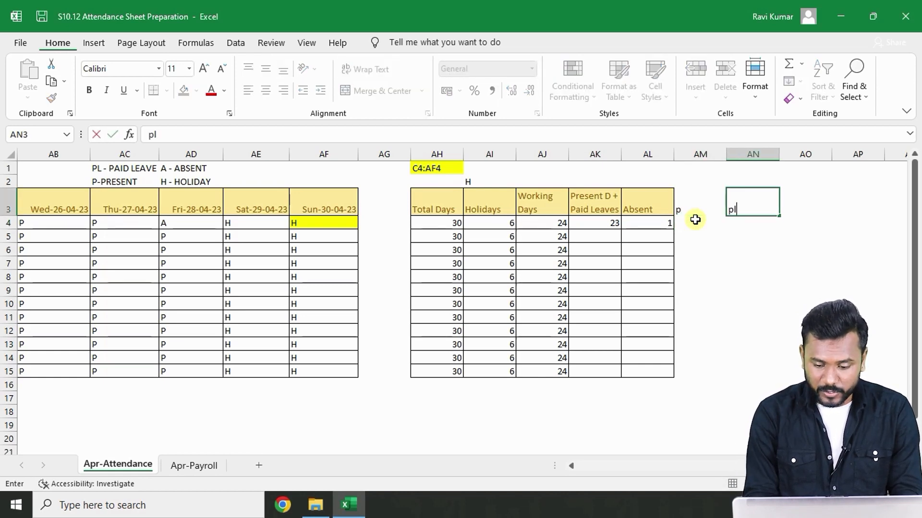
# - Enter =COUNTIF(C4:AF4,"P") in the helper cell under p for the first employee
pyautogui.click(695, 220)
pyautogui.write('=')
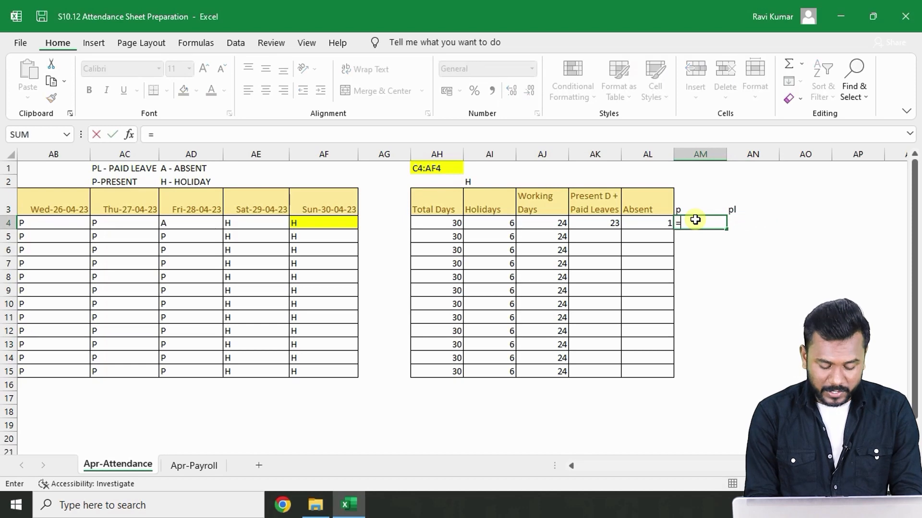
pyautogui.write('count')
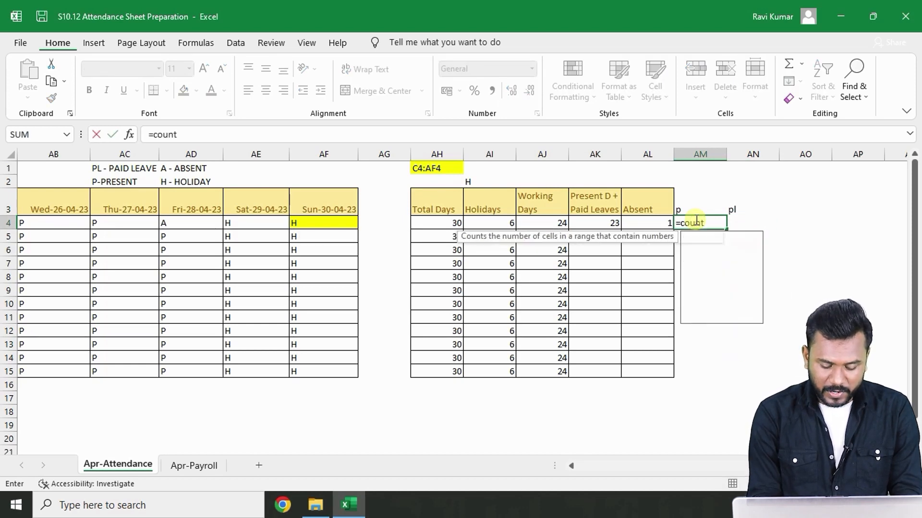
pyautogui.write('if(c4')
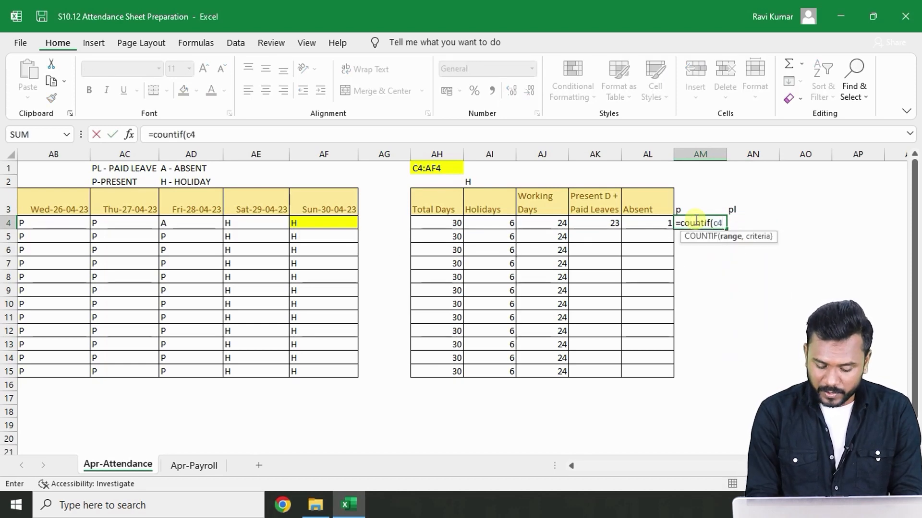
pyautogui.write(':af4,')
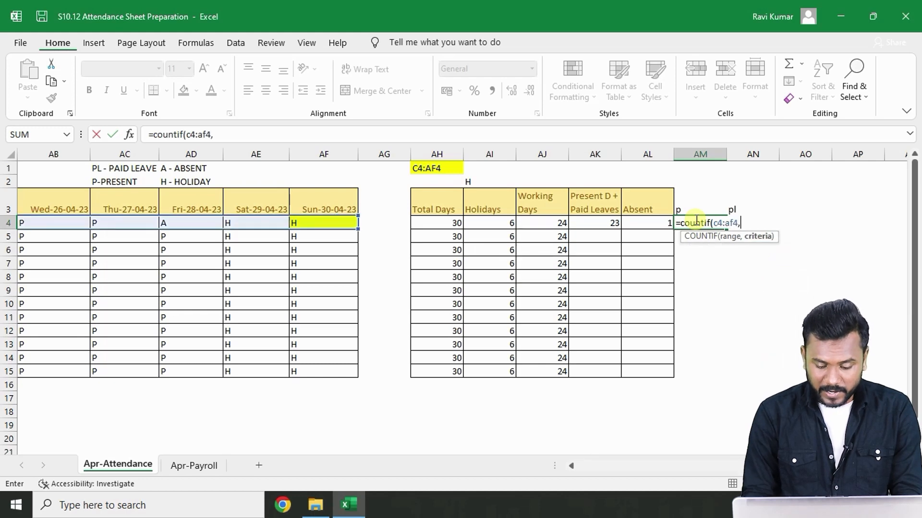
pyautogui.write('"P"')
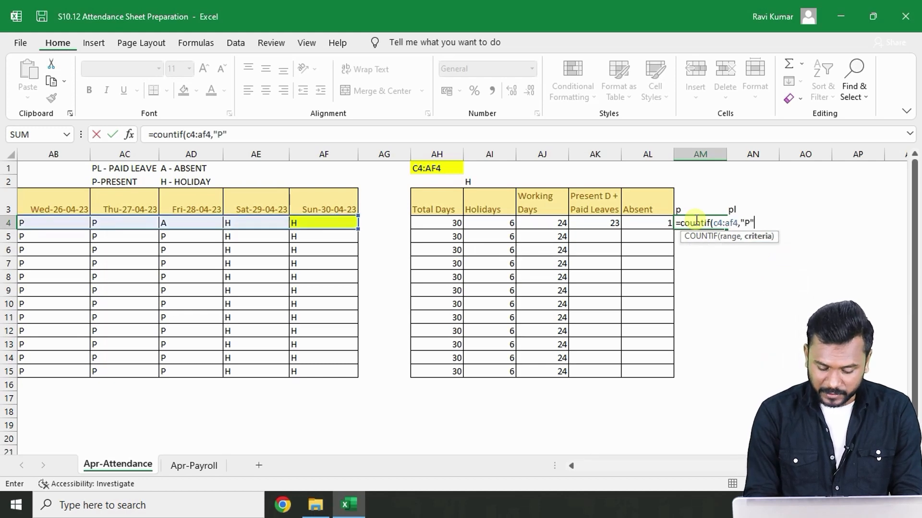
pyautogui.write(')')
pyautogui.press('Return')
pyautogui.click(695, 220)
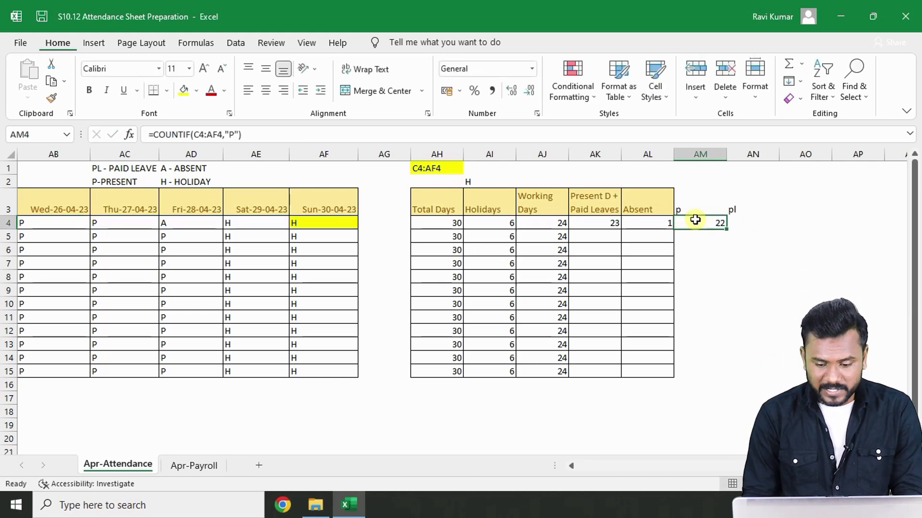
# - Enter =COUNTIF(C4:AF4,"PL") in the helper cell under pl for the first employee
pyautogui.press('Right')
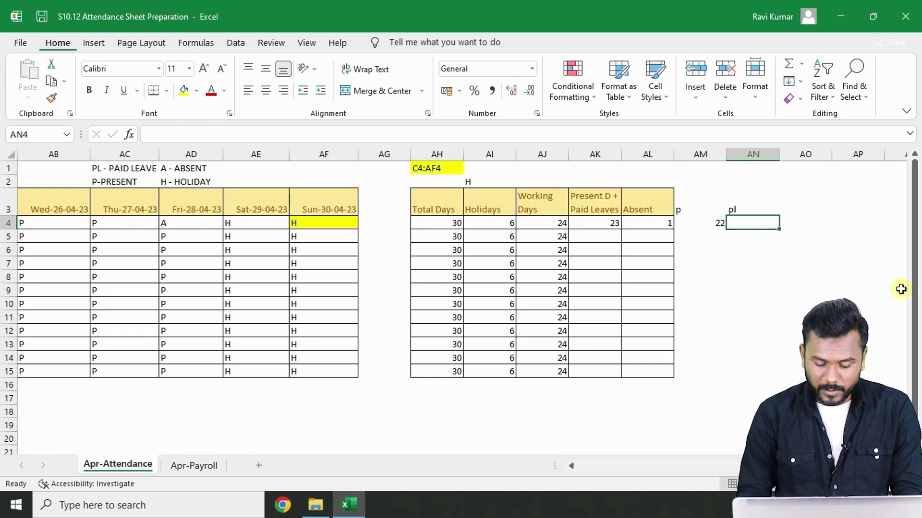
pyautogui.write('=coun')
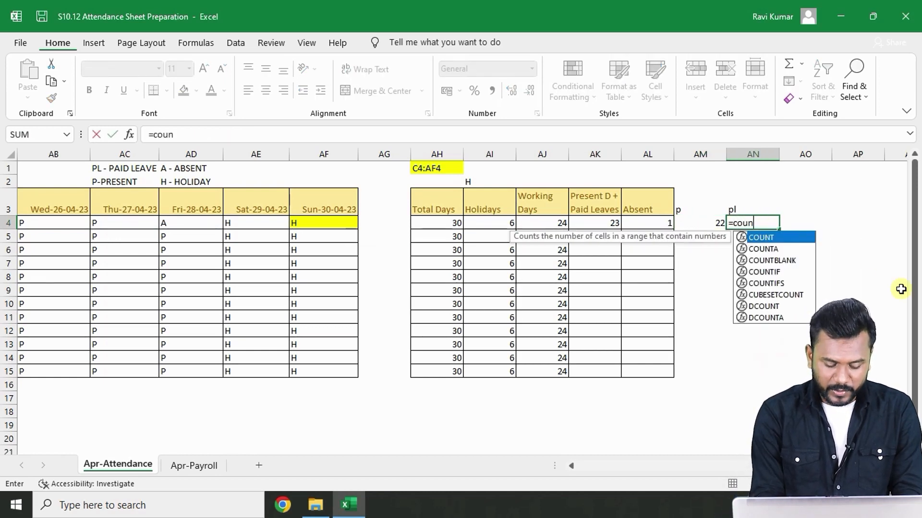
pyautogui.write('tif')
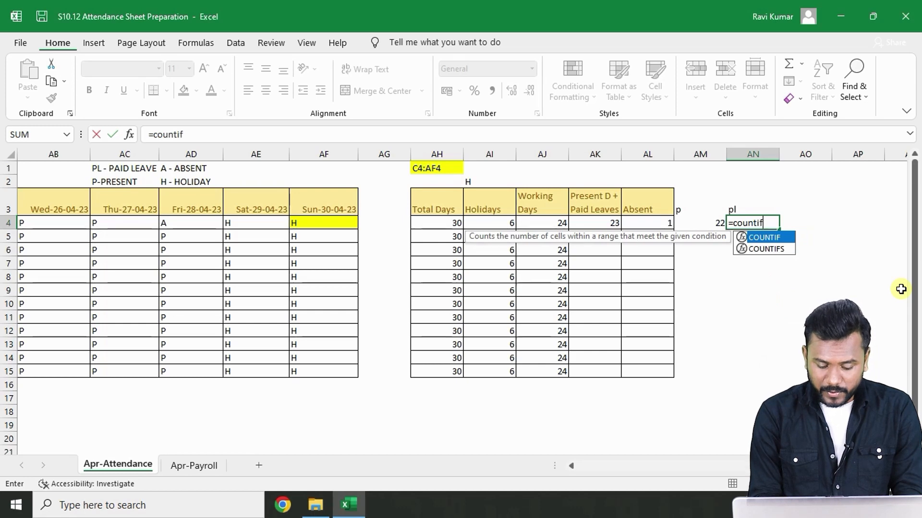
pyautogui.write('(c4:')
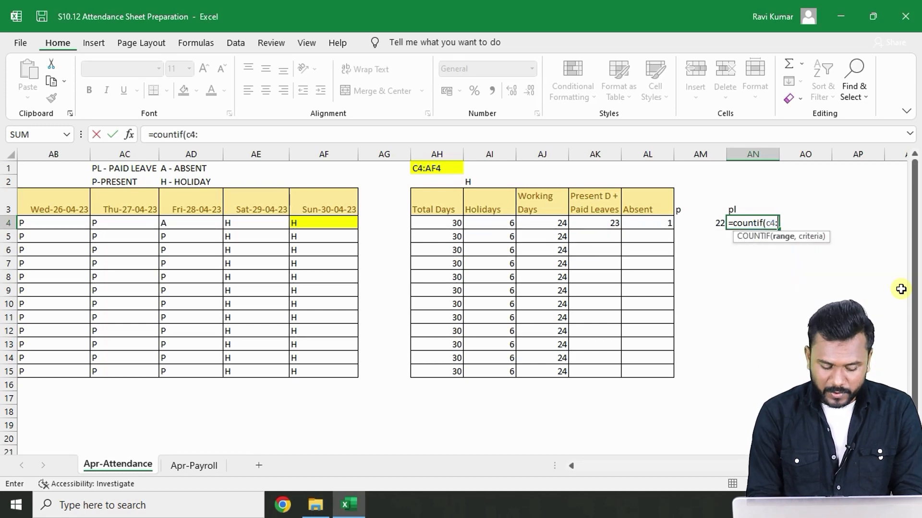
pyautogui.write('af4,')
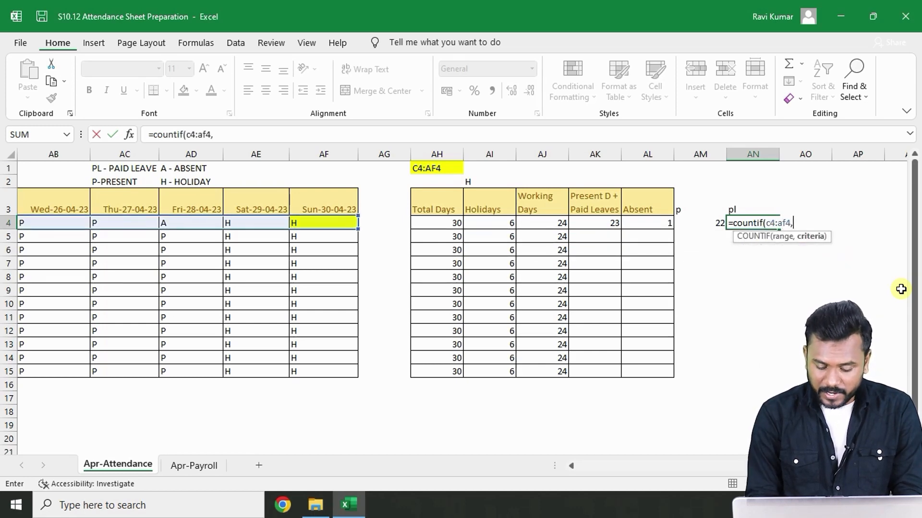
pyautogui.write('"PL")')
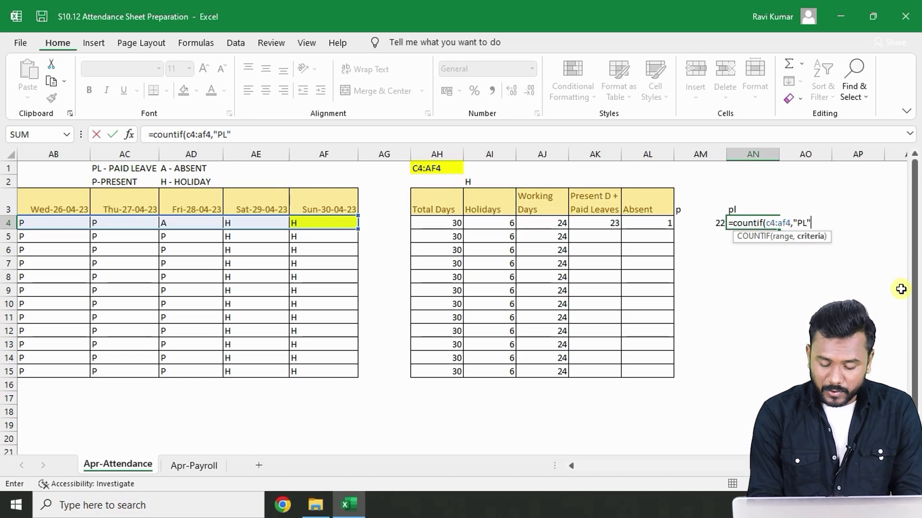
pyautogui.press('Return')
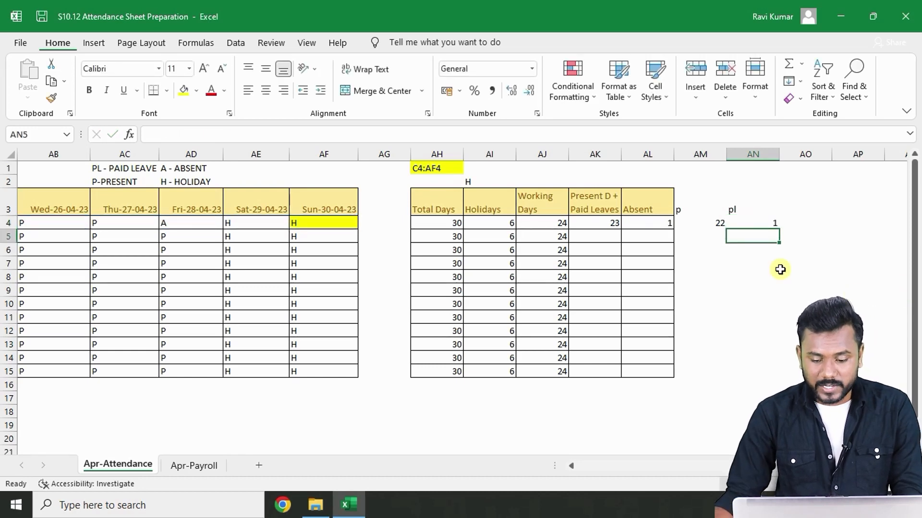
# - Compare the two helper counts with the first employee's Present D + Paid Leaves formula
pyautogui.click(719, 223)
pyautogui.click(750, 222)
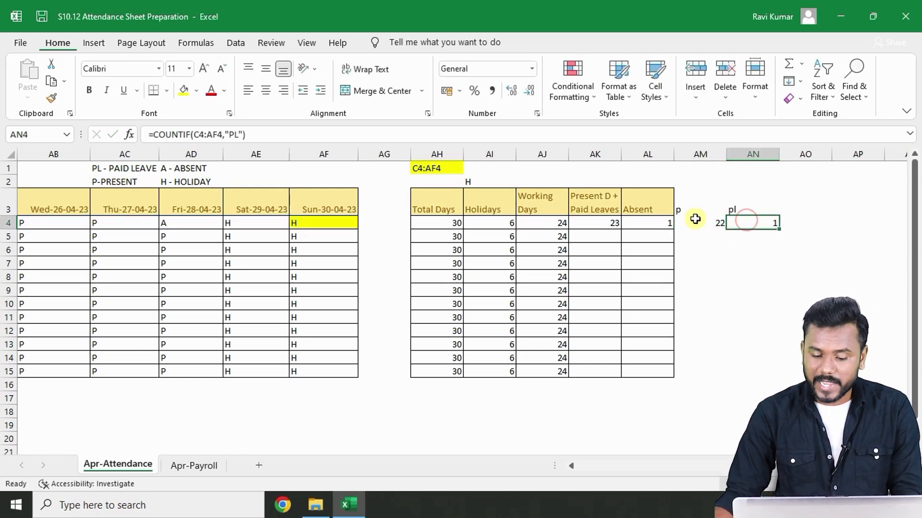
pyautogui.click(598, 220)
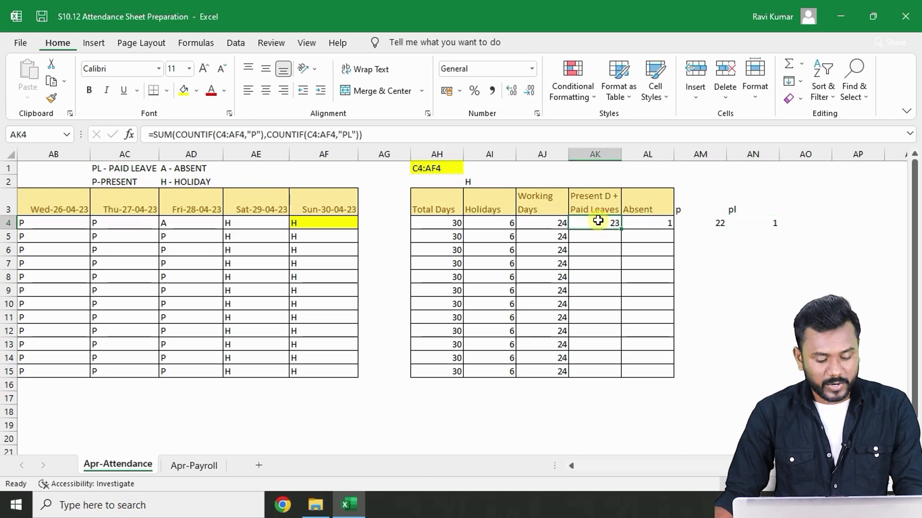
pyautogui.doubleClick(597, 220)
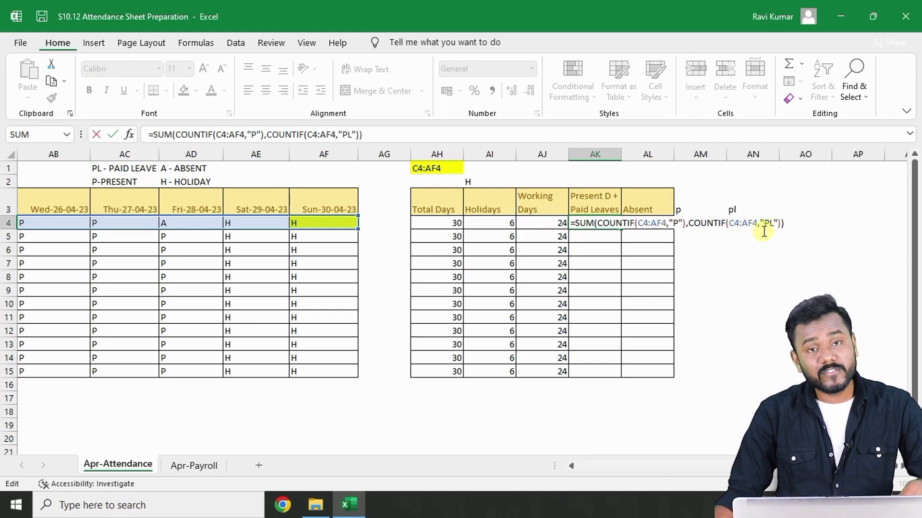
pyautogui.hotkey('ctrl', 'Return')
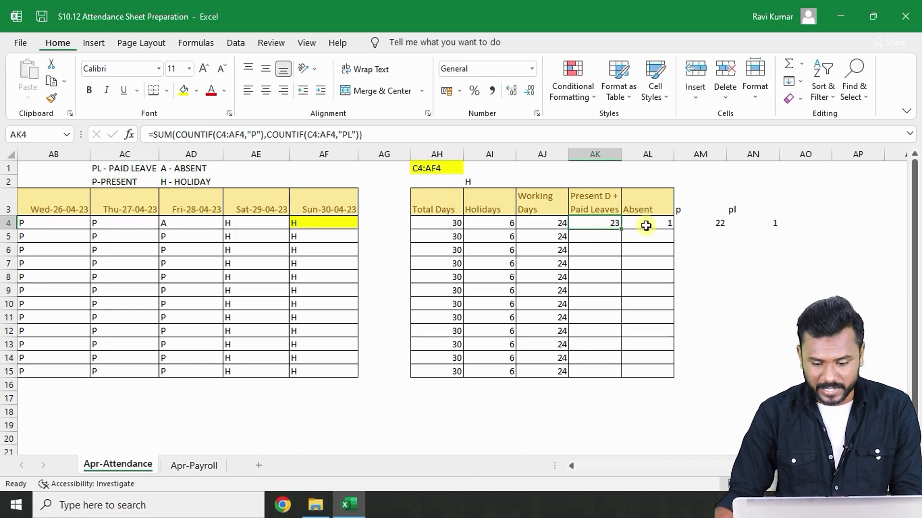
# - Delete the p and pl helper cells and their counts
pyautogui.moveTo(682, 200); pyautogui.dragTo(797, 220)
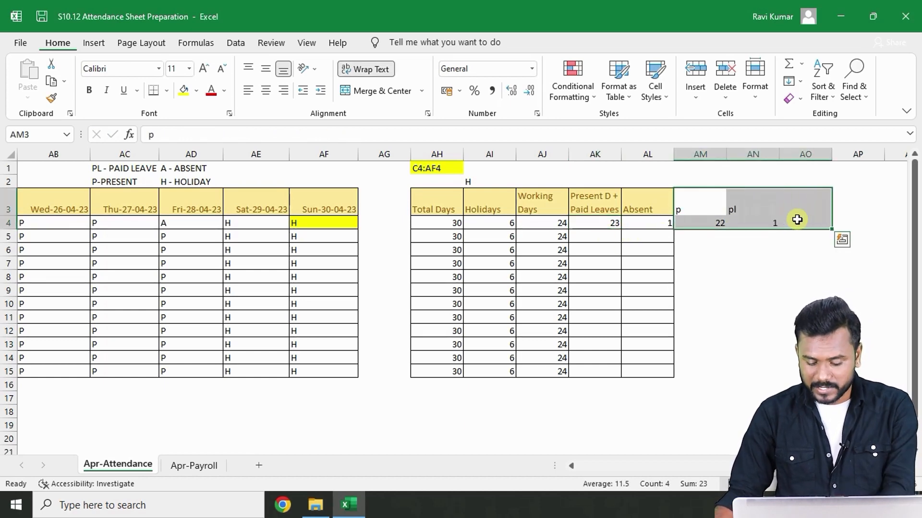
pyautogui.press('Delete')
# - Fill the Present D + Paid Leaves and Absent formulas down for all employees
pyautogui.click(606, 223)
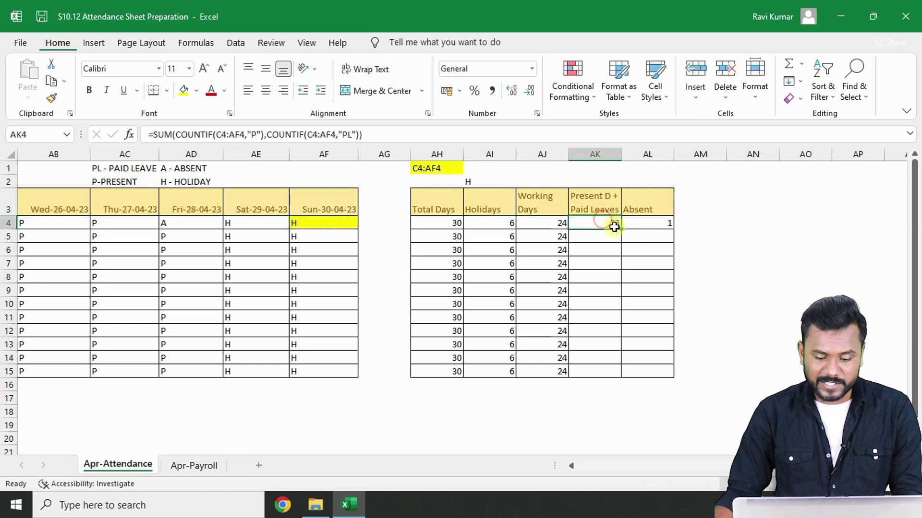
pyautogui.doubleClick(623, 228)
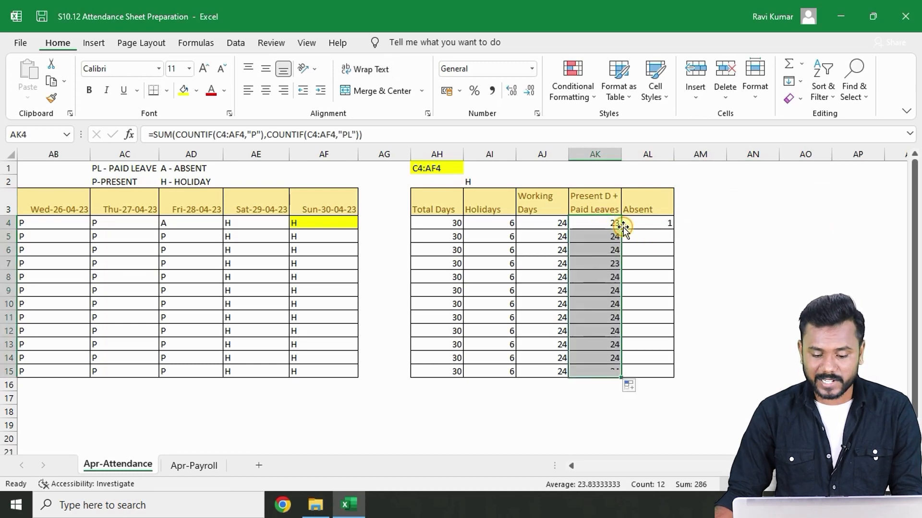
pyautogui.click(635, 225)
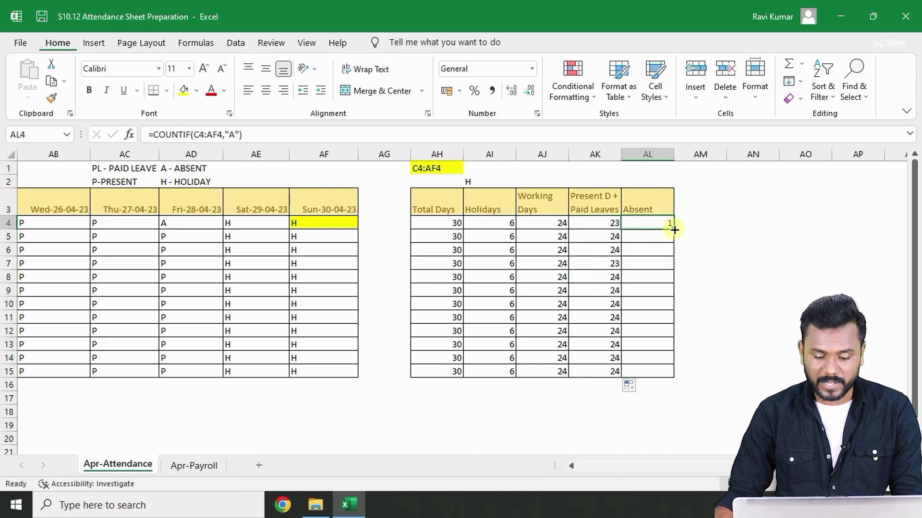
pyautogui.doubleClick(675, 229)
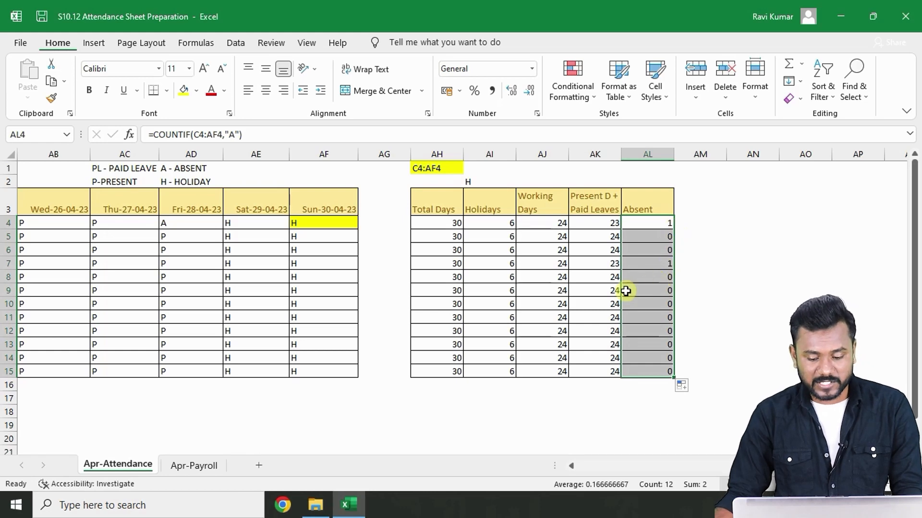
# - Set the last employee's Fri-28-04-23 attendance to A from the drop-down
pyautogui.click(185, 373)
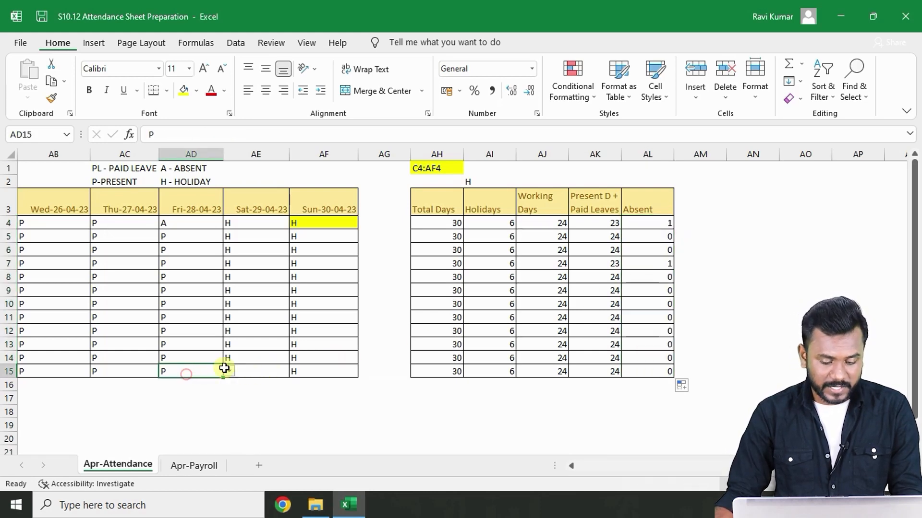
pyautogui.click(227, 370)
pyautogui.click(196, 400)
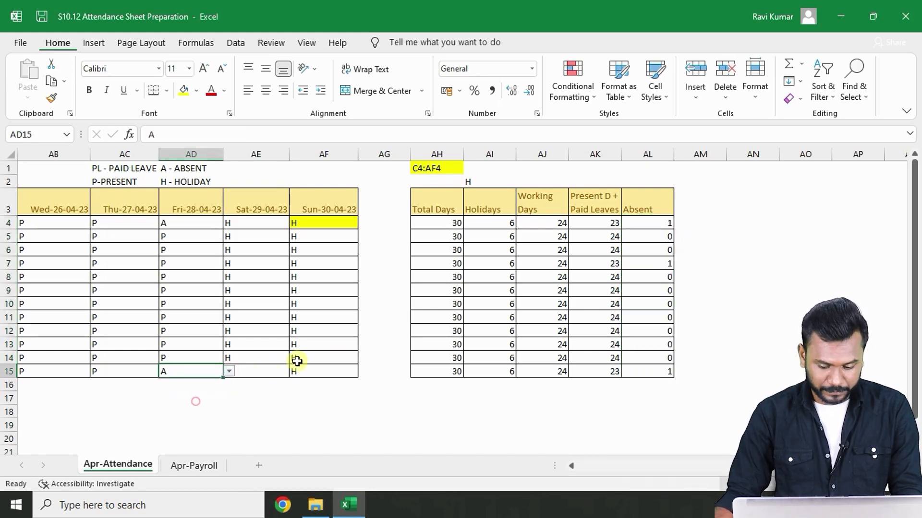
# - Set the sixth employee's Wed-26-04-23, Thu-27-04-23 and Fri-28-04-23 attendance to A from the drop-downs
pyautogui.click(67, 292)
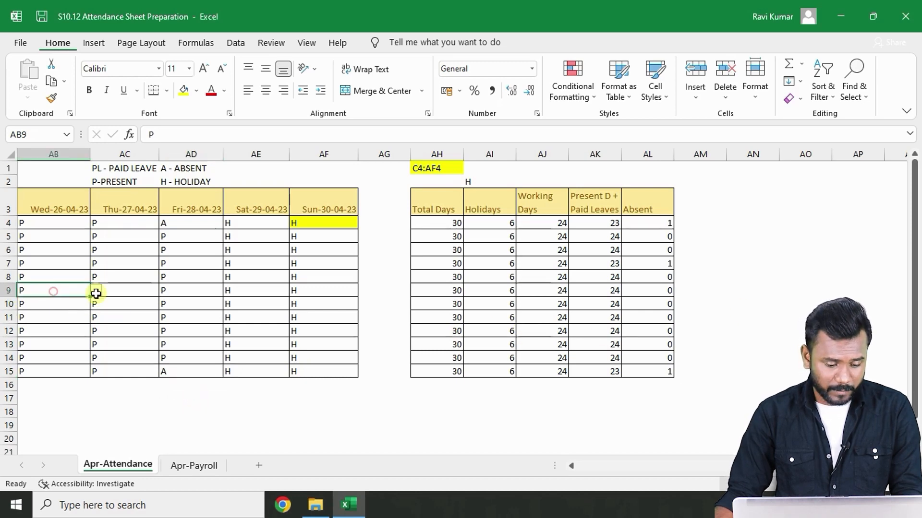
pyautogui.click(96, 290)
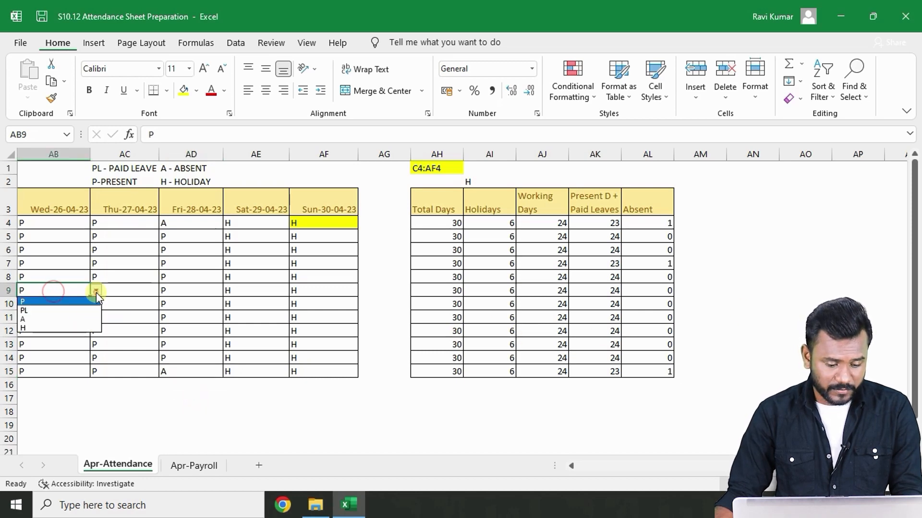
pyautogui.click(79, 320)
pyautogui.click(120, 291)
pyautogui.click(165, 290)
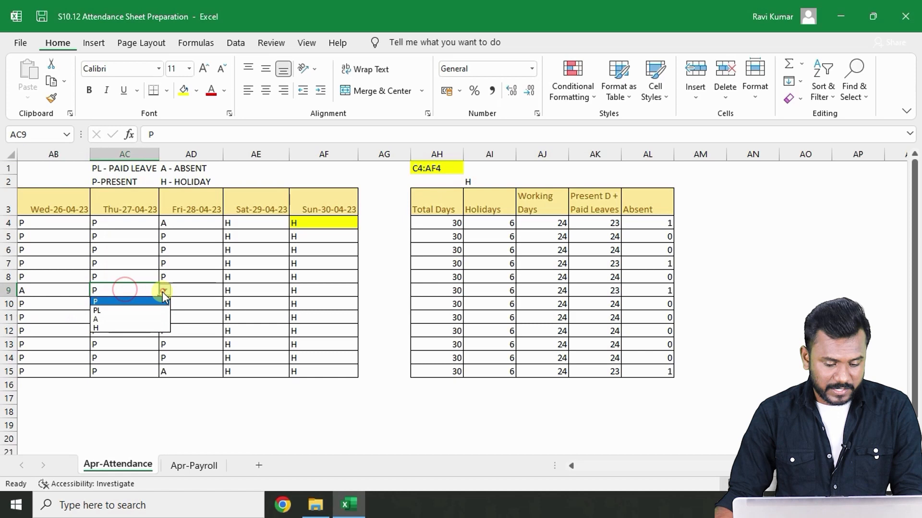
pyautogui.click(143, 319)
pyautogui.click(201, 293)
pyautogui.click(228, 289)
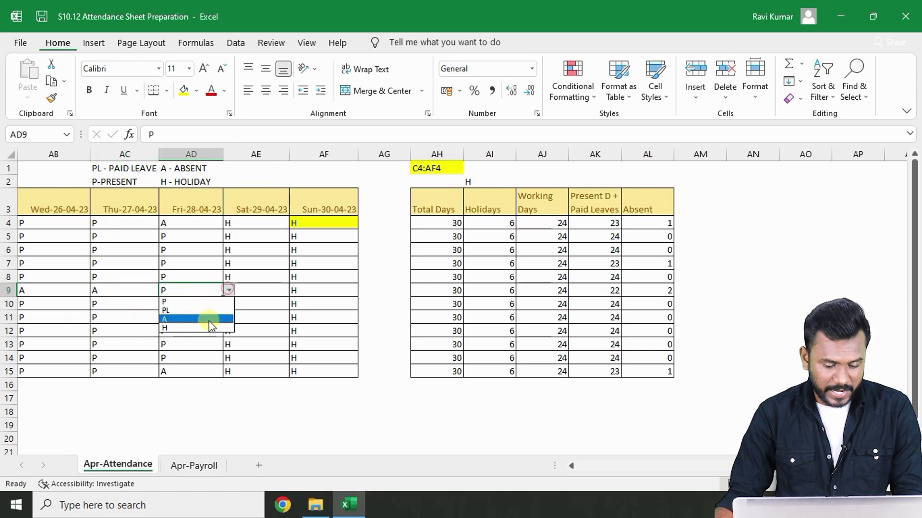
pyautogui.click(210, 320)
# - Select the Absent counts to review them, then return to the employee name column
pyautogui.click(258, 300)
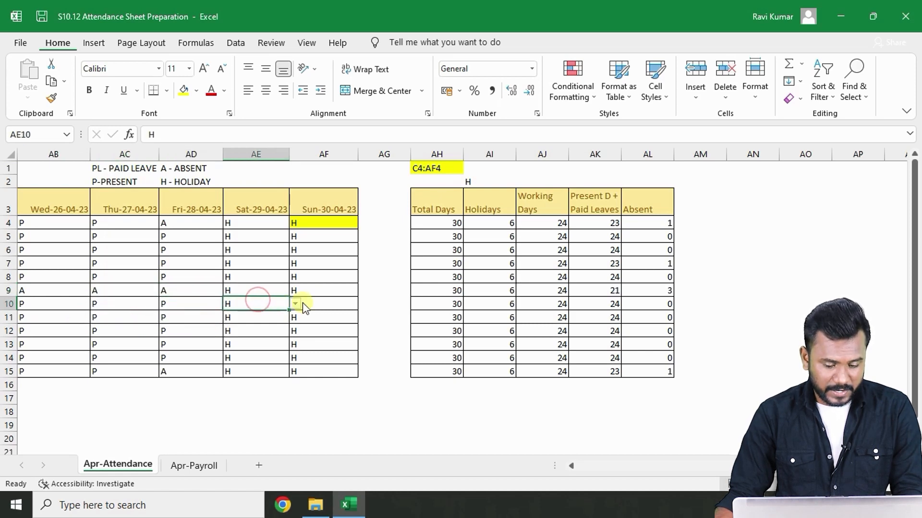
pyautogui.click(300, 304)
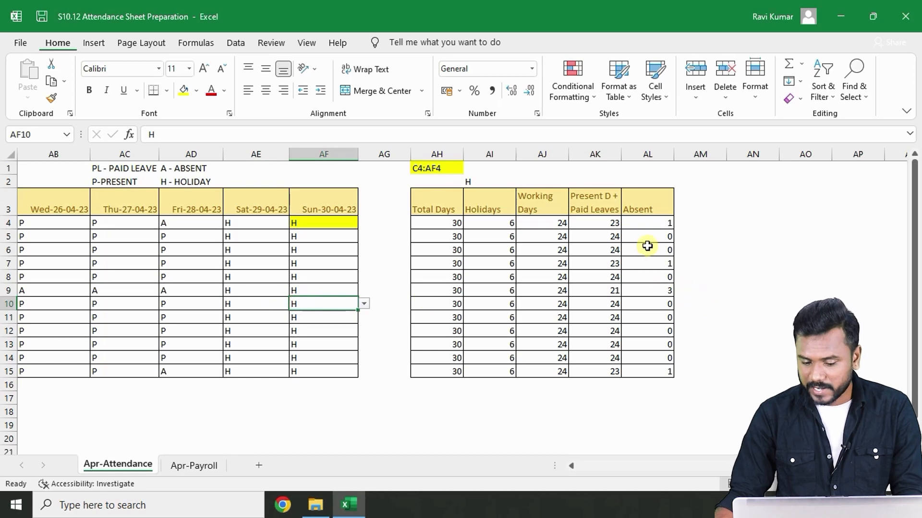
pyautogui.moveTo(647, 245); pyautogui.dragTo(658, 344)
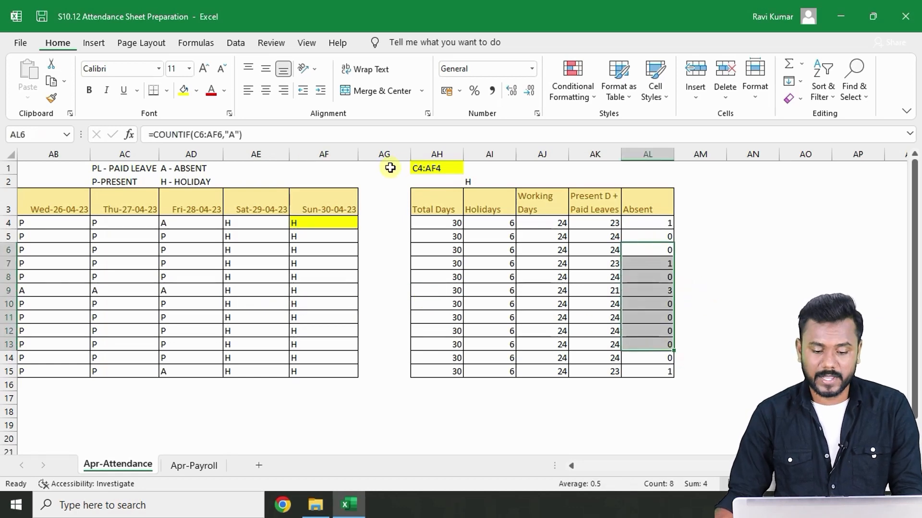
pyautogui.press('Left')
pyautogui.press('Left')
pyautogui.press('Left')
pyautogui.press('Left')
pyautogui.press('Left')
pyautogui.press('Left')
pyautogui.press('Left')
pyautogui.press('Left')
pyautogui.press('Left')
pyautogui.press('Left')
pyautogui.press('Left')
pyautogui.press('Left')
pyautogui.press('Left')
pyautogui.press('Left')
pyautogui.press('Left')
pyautogui.press('Left')
pyautogui.press('Left')
pyautogui.press('Left')
pyautogui.press('Left')
pyautogui.press('Left')
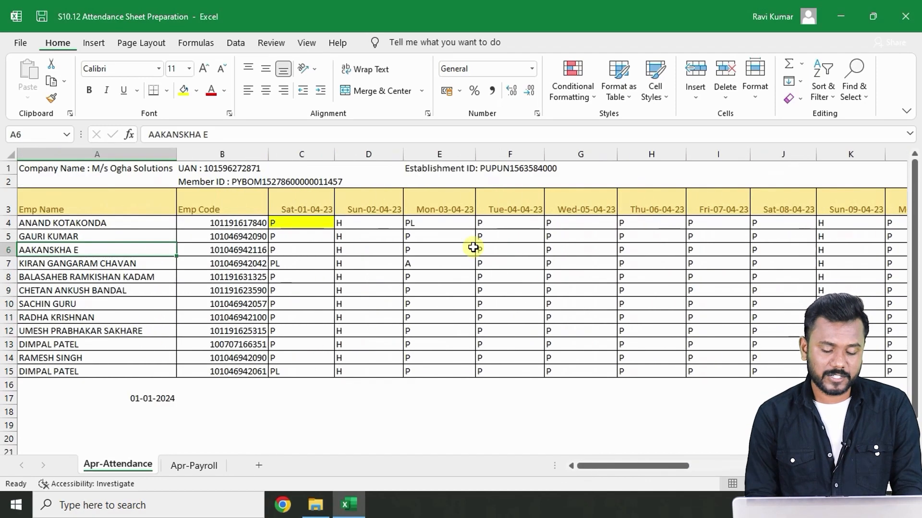
# - Switch to the Apr-Payroll sheet and go to its employee name column
pyautogui.click(199, 465)
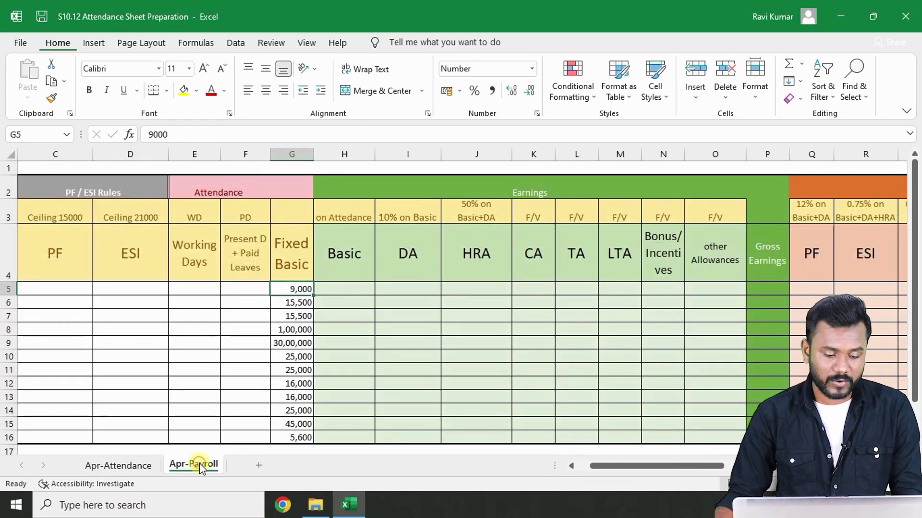
pyautogui.press('Left')
pyautogui.press('Left')
pyautogui.press('Left')
pyautogui.press('Left')
pyautogui.press('Left')
pyautogui.press('Left')
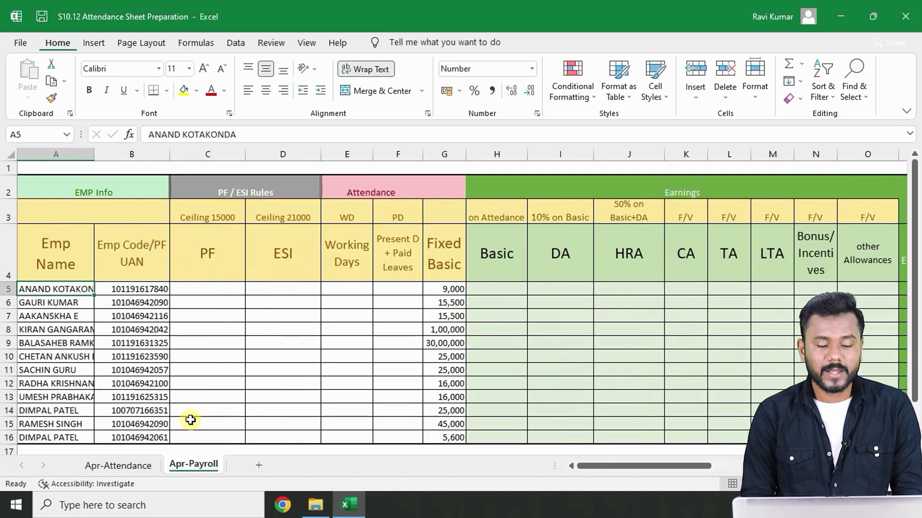